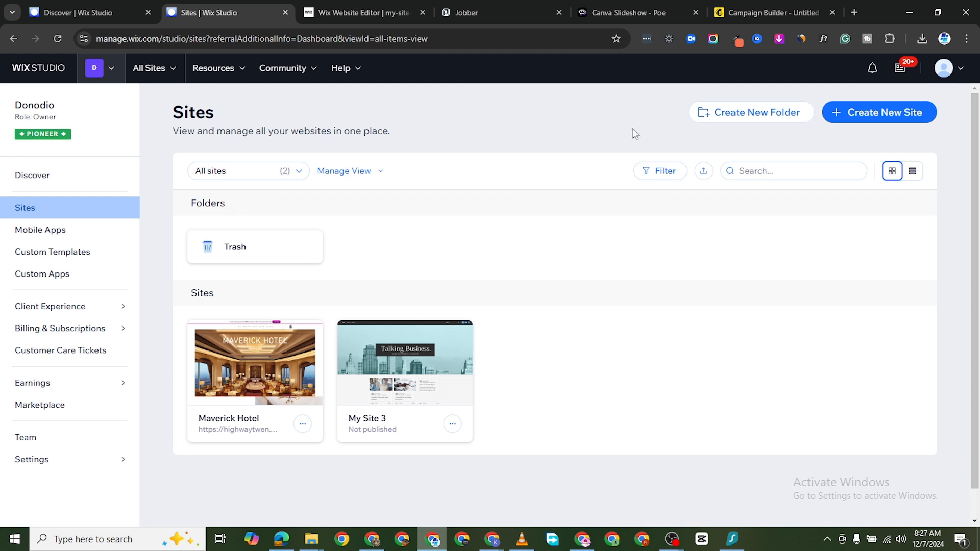
- Start a new site built with the Wix Editor and close the previously open website editor tab
left_click(874, 113)
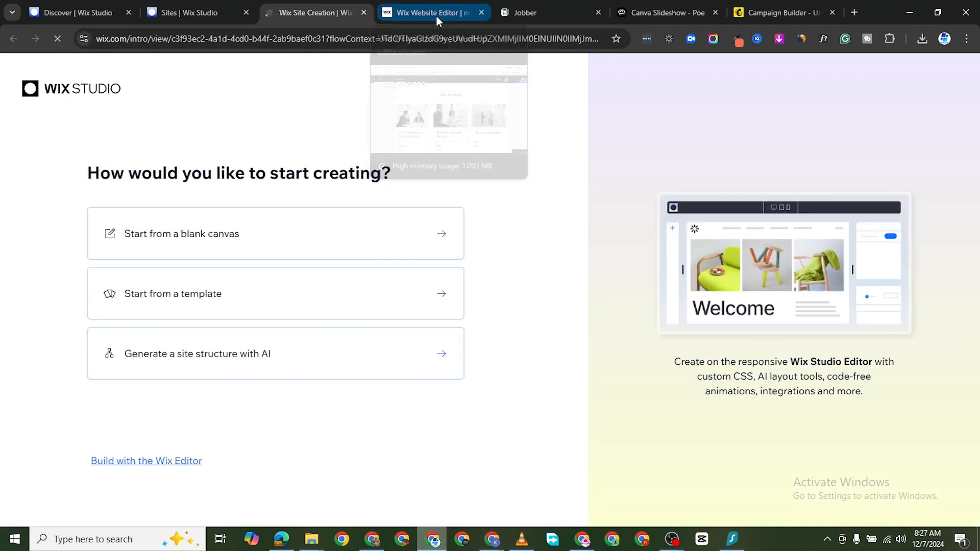
left_click(460, 16)
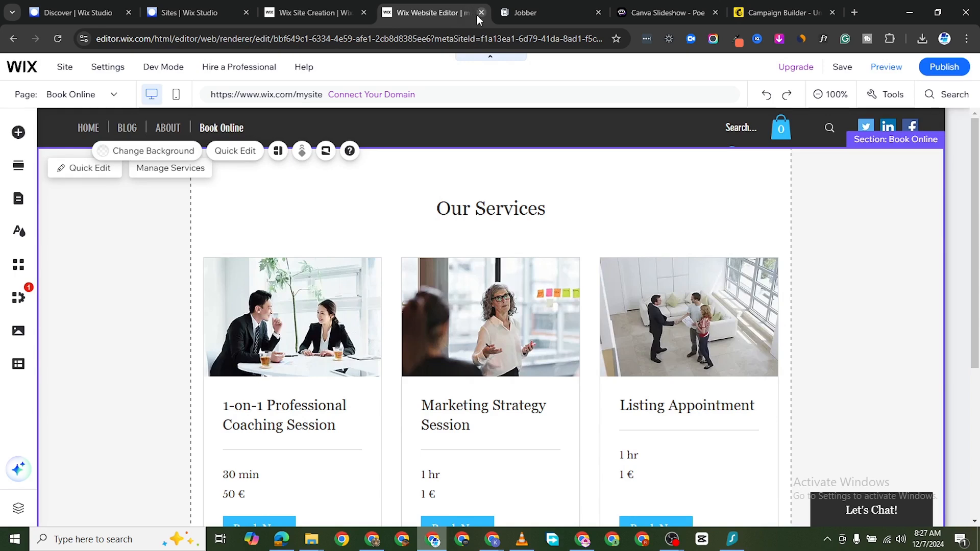
left_click(478, 14)
left_click(332, 16)
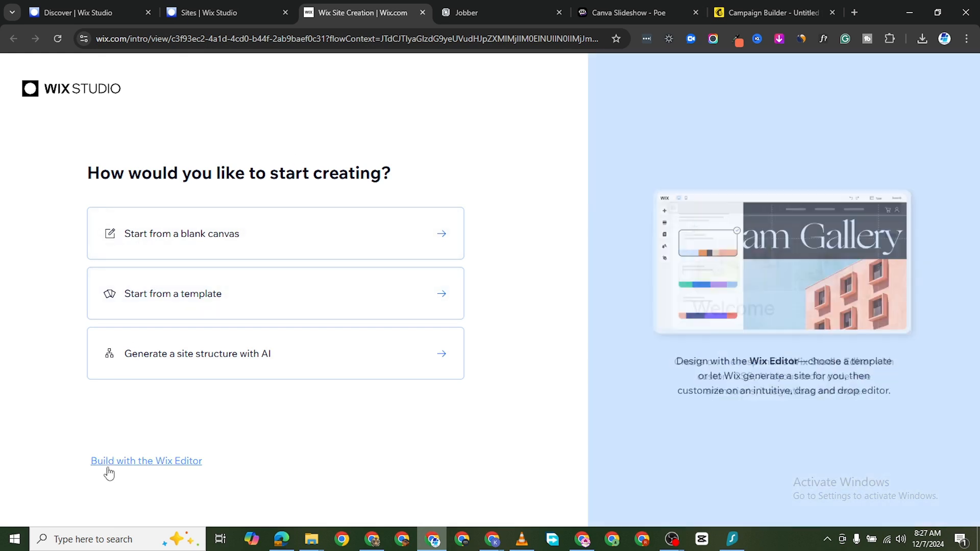
left_click(110, 462)
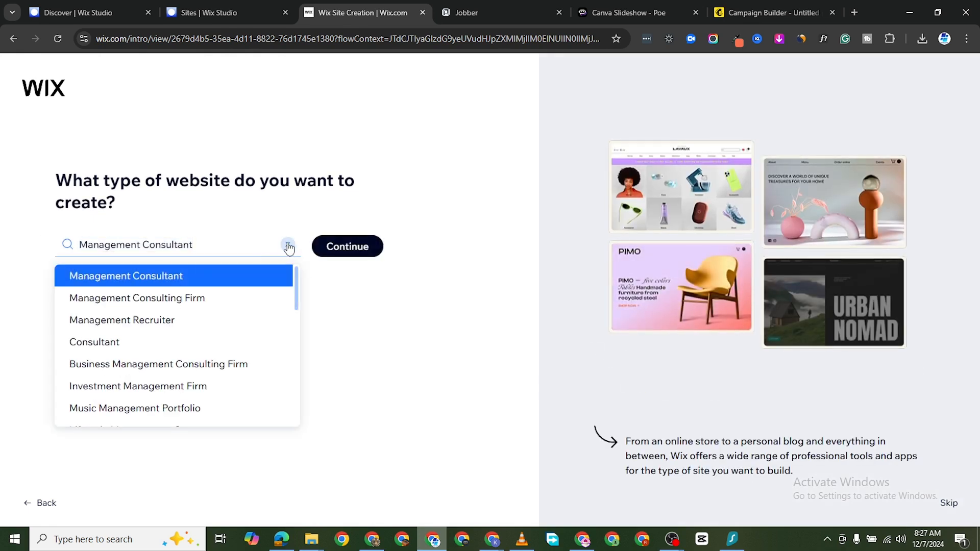
- Replace the website type with Online Store and continue to the store setup
left_click(289, 247)
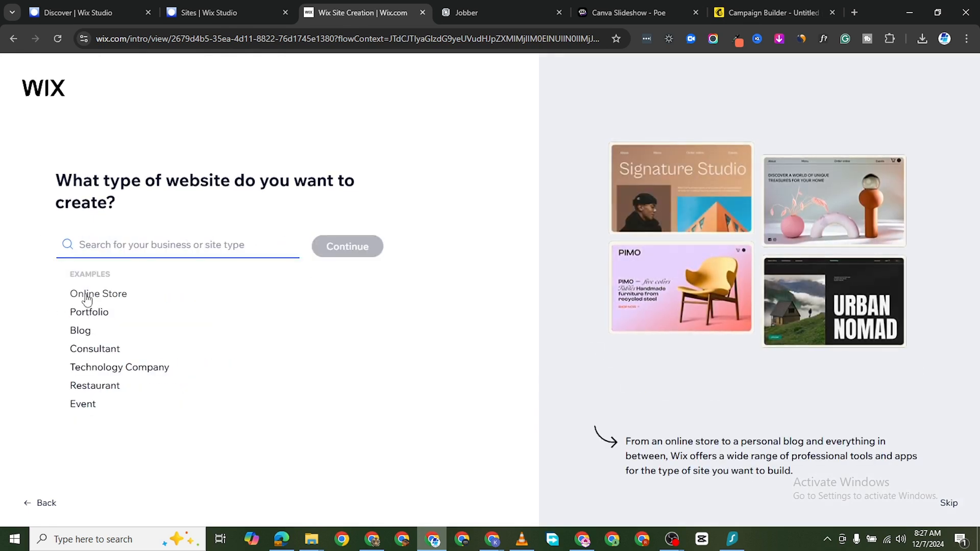
left_click(86, 298)
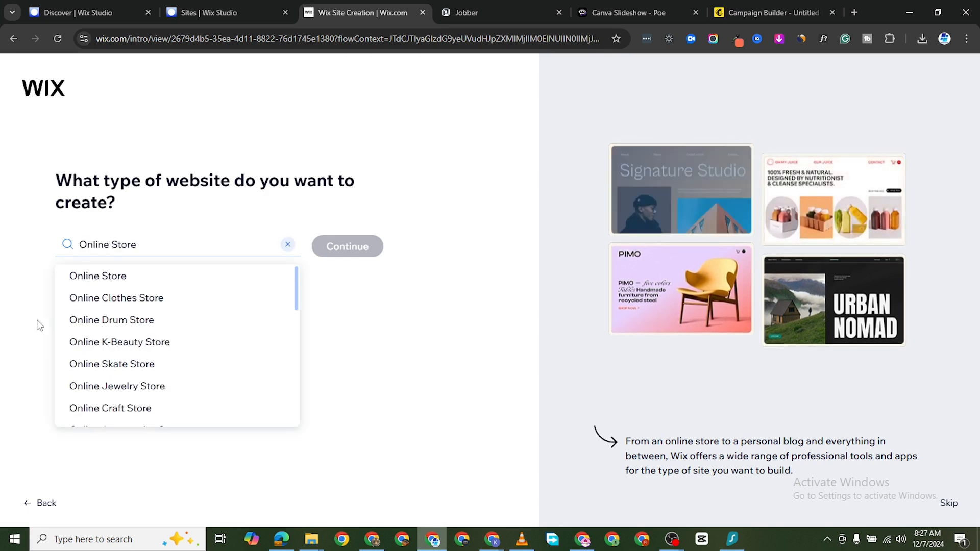
scroll(182, 370, "down", 2)
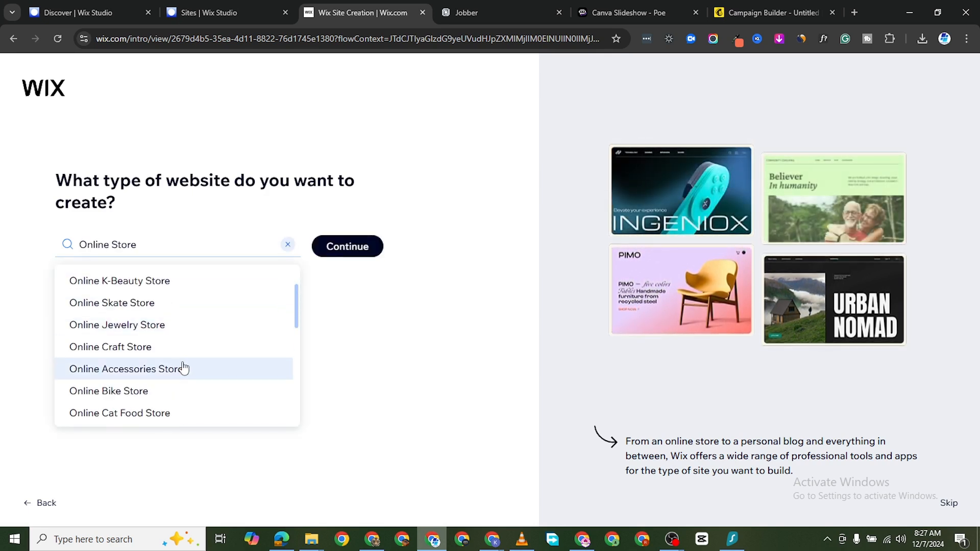
scroll(188, 368, "down", 6)
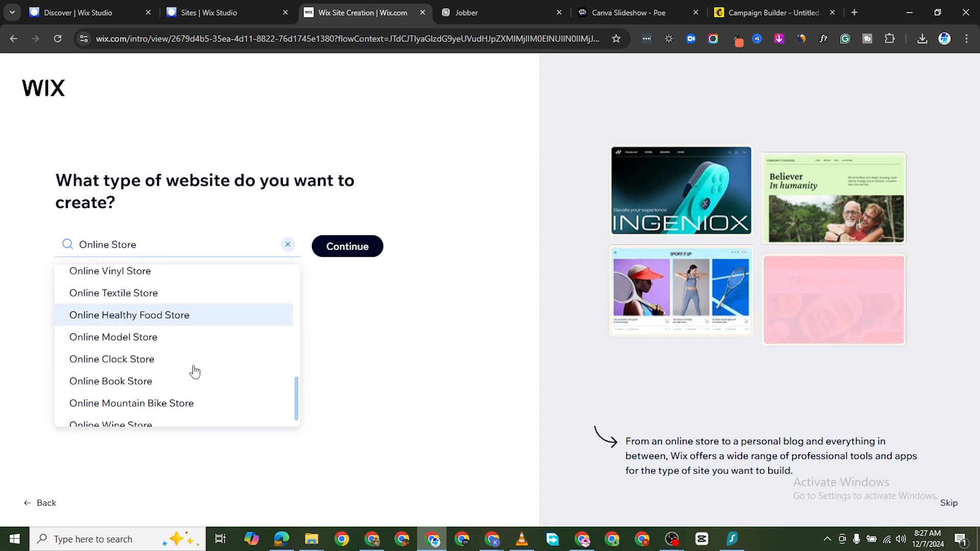
scroll(193, 380, "up", 1)
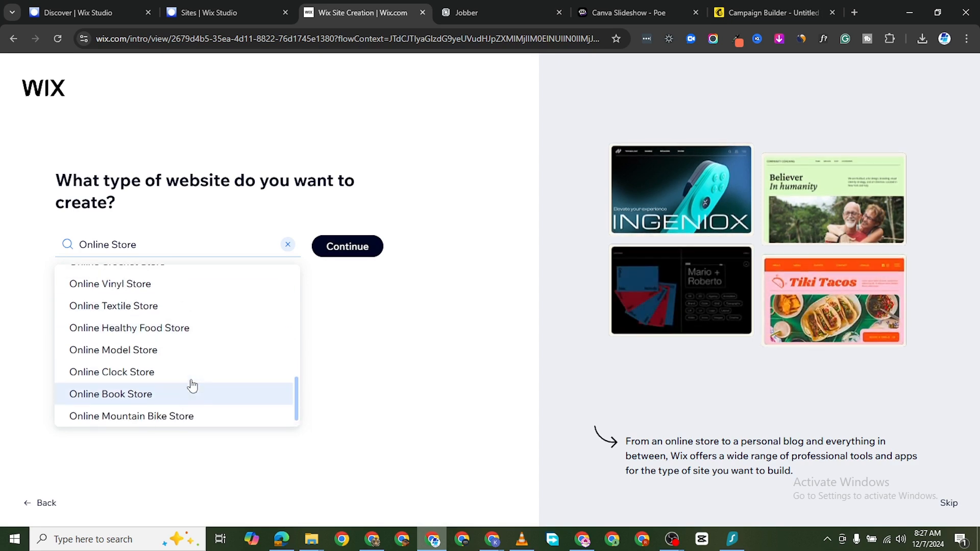
scroll(192, 385, "up", 7)
scroll(215, 327, "down", 3)
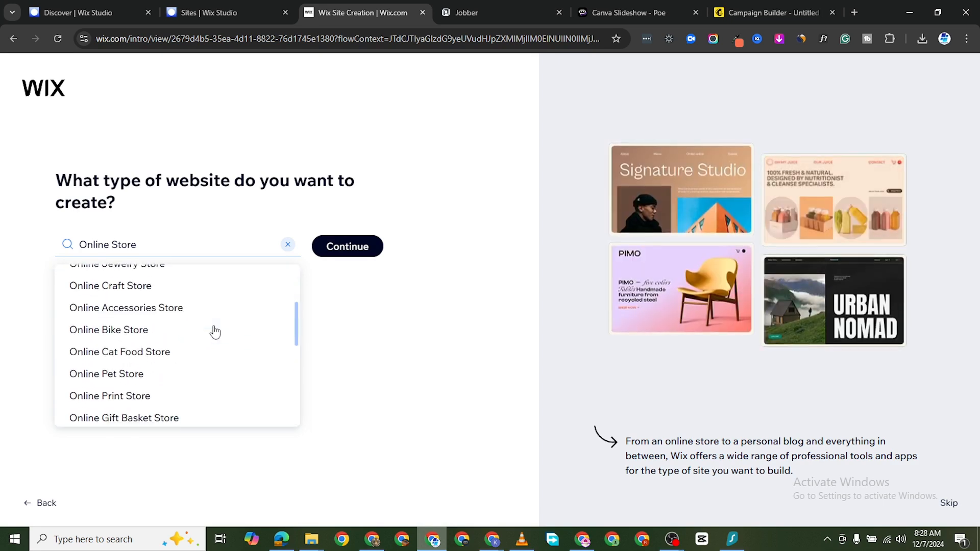
scroll(215, 332, "down", 2)
scroll(215, 332, "up", 2)
scroll(215, 332, "down", 1)
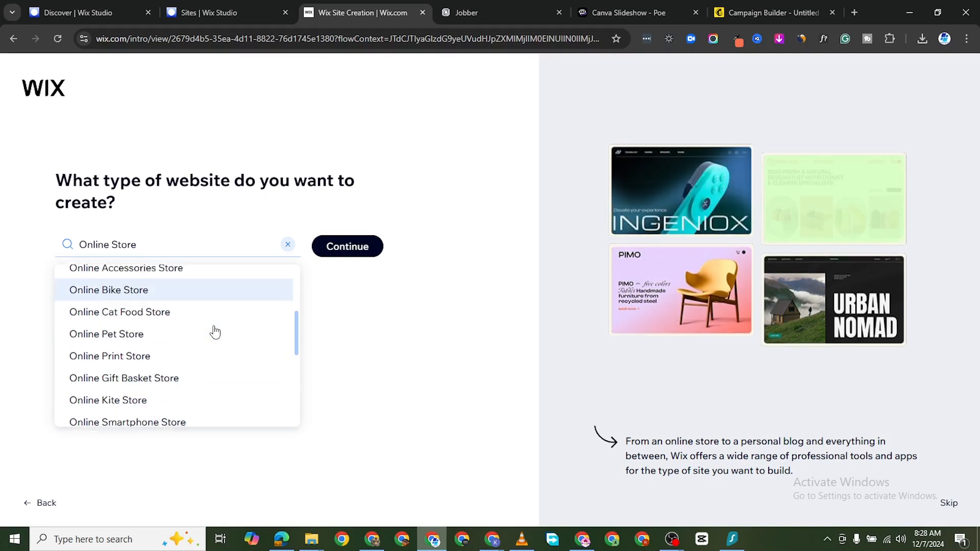
scroll(215, 332, "down", 5)
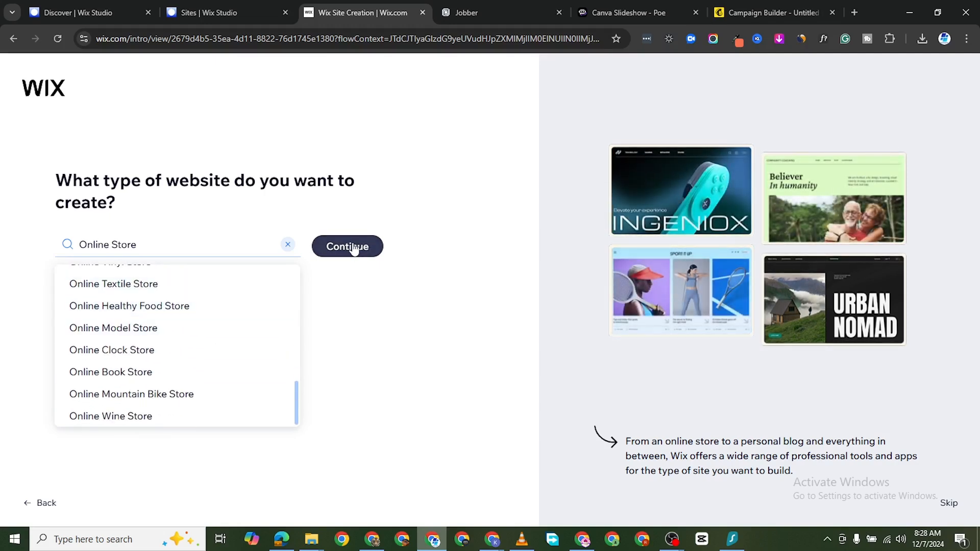
left_click(354, 248)
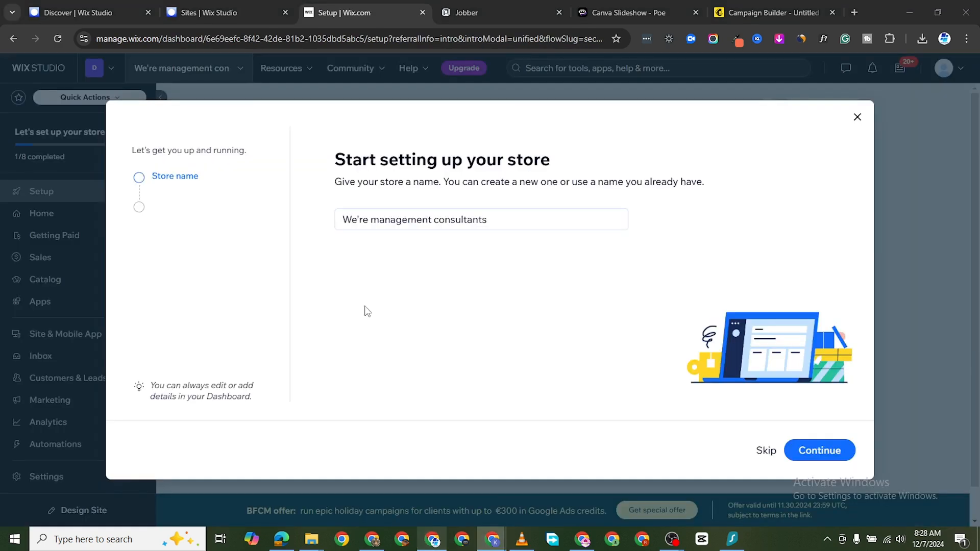
- Name the store "Online Fitness Store" and continue
left_click(447, 222)
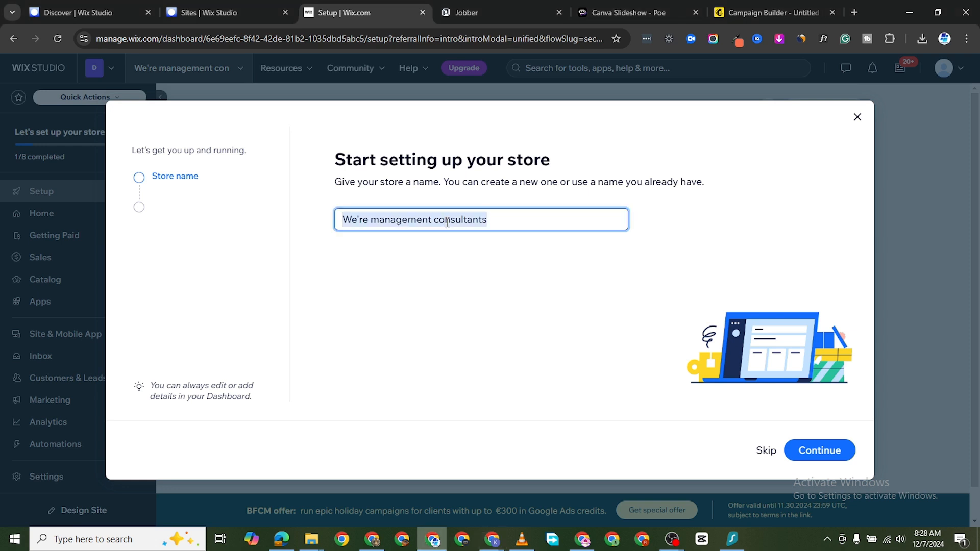
type("Online Fitness Store")
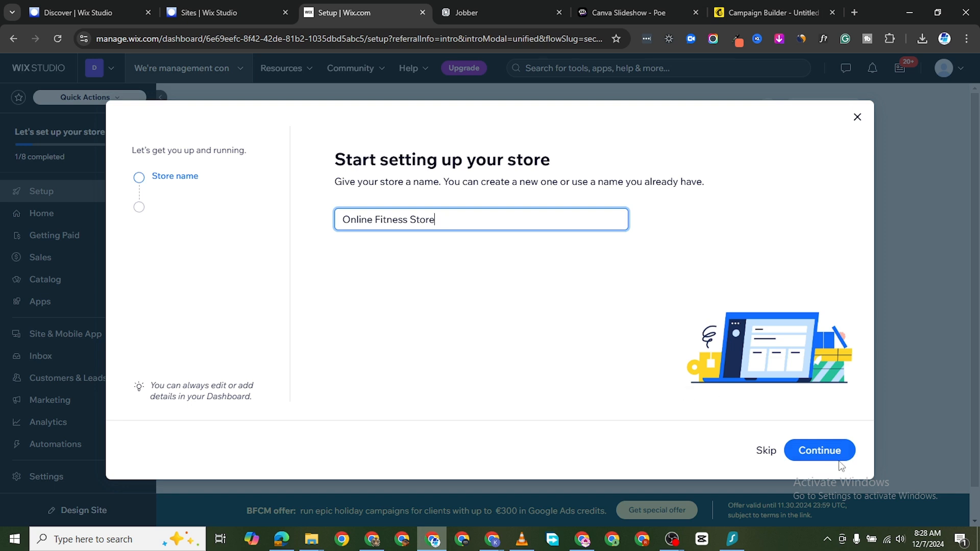
left_click(837, 455)
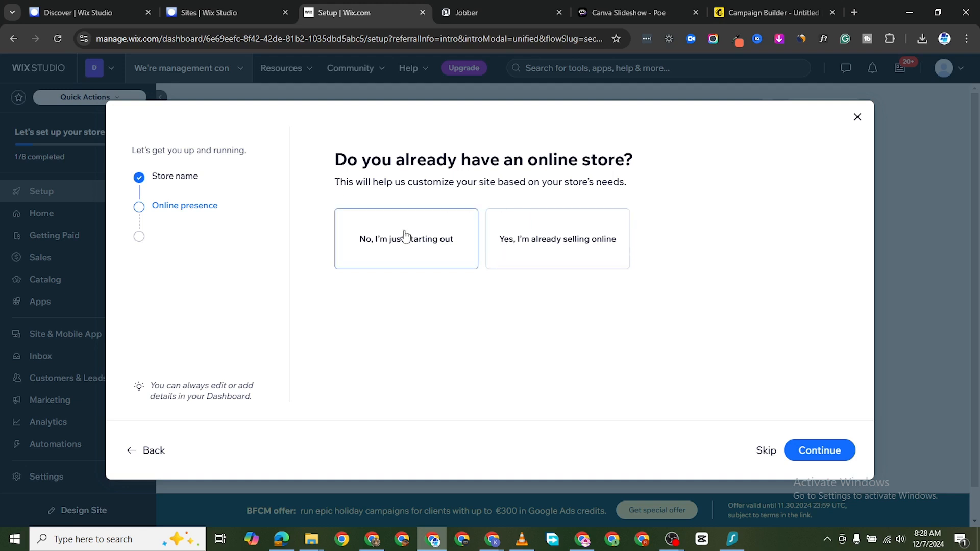
- Answer that the store is just starting out and choose dropshipping products as what it sells
left_click(412, 244)
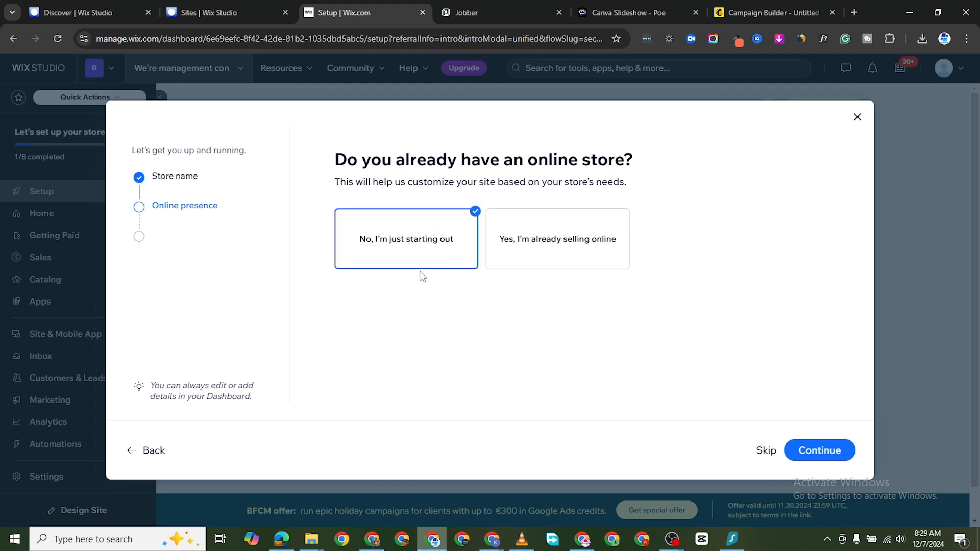
left_click(817, 451)
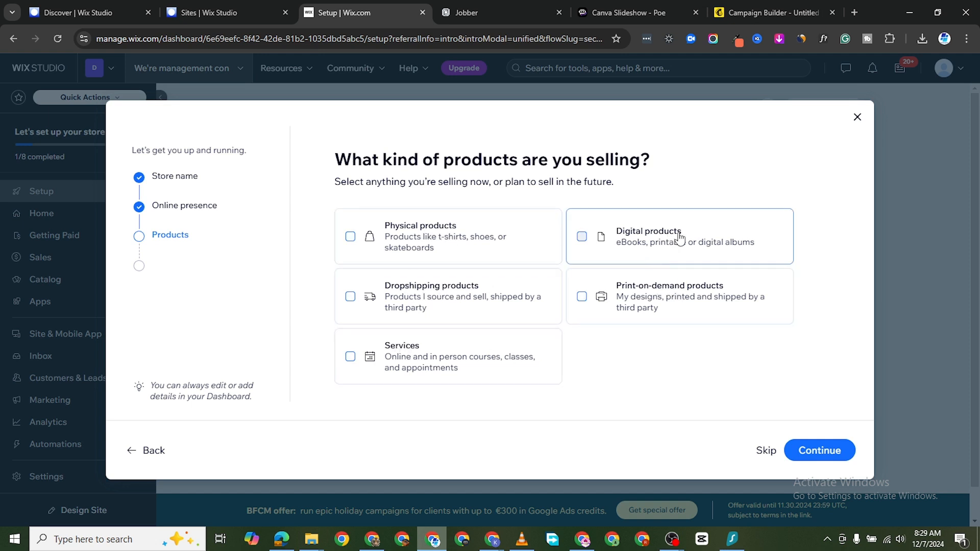
left_click(441, 307)
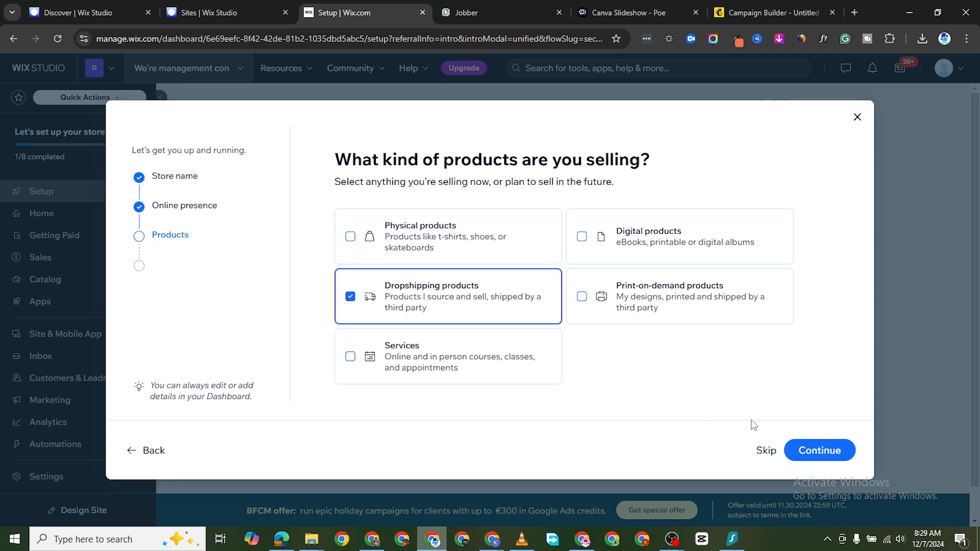
left_click(817, 451)
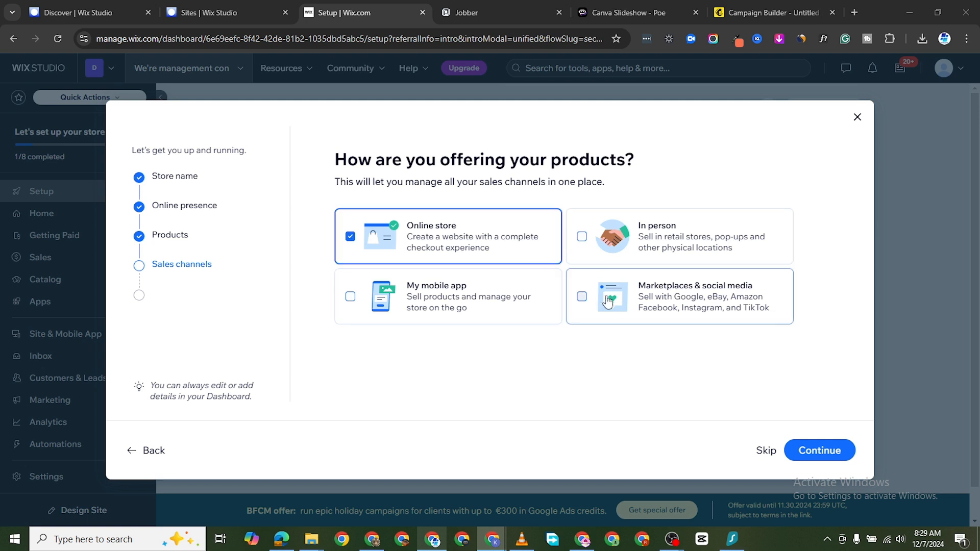
- Add marketplaces and social media to the sales channels and finish the questionnaire to reach the dashboard
left_click(583, 298)
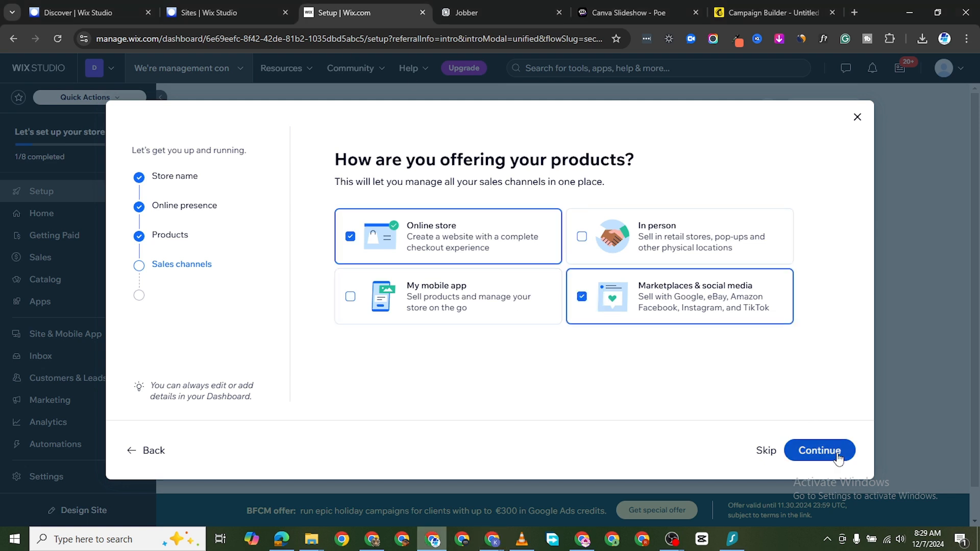
left_click(819, 451)
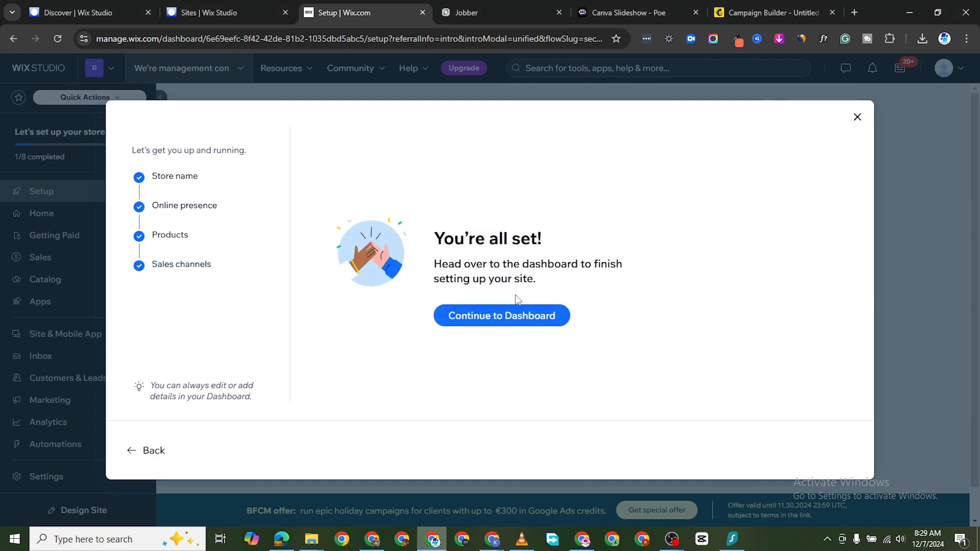
left_click(508, 319)
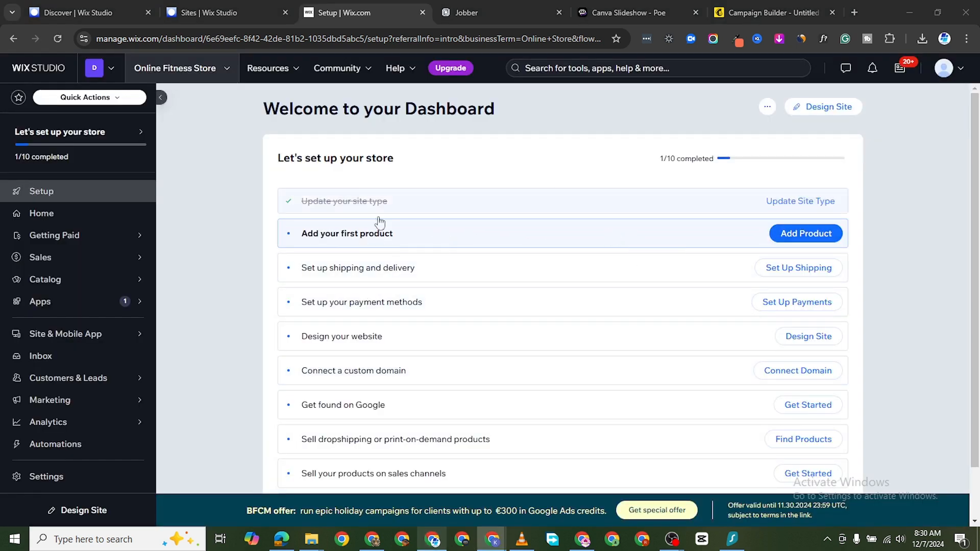
- Open the product finder from the dropshipping setup task and set the featured dropshipping category to Beauty & health
scroll(431, 306, "down", 2)
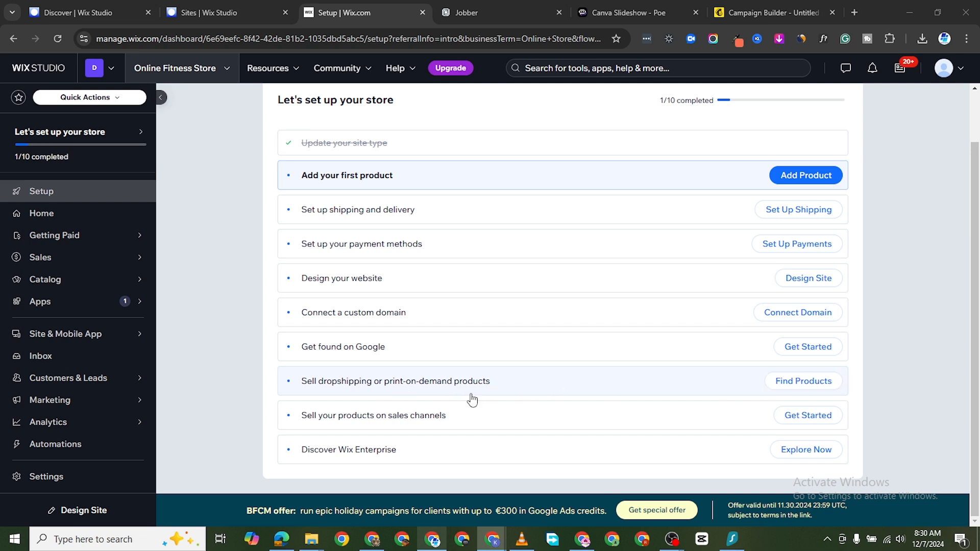
left_click(805, 382)
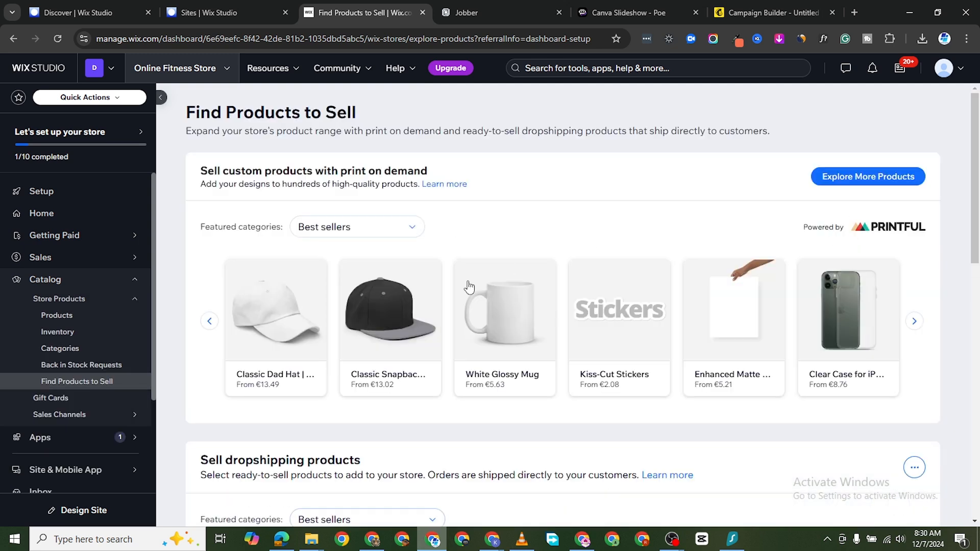
scroll(469, 287, "down", 5)
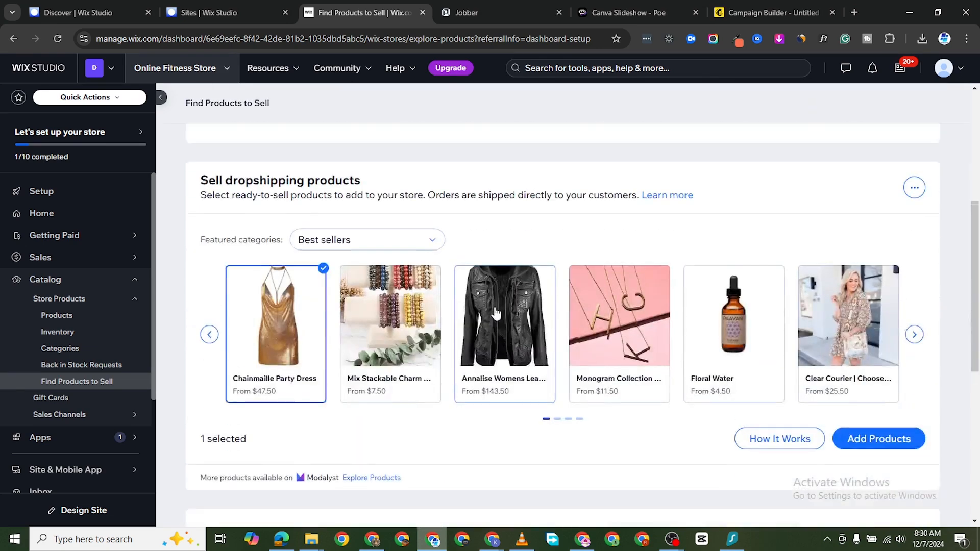
scroll(495, 313, "down", 3)
scroll(516, 324, "up", 2)
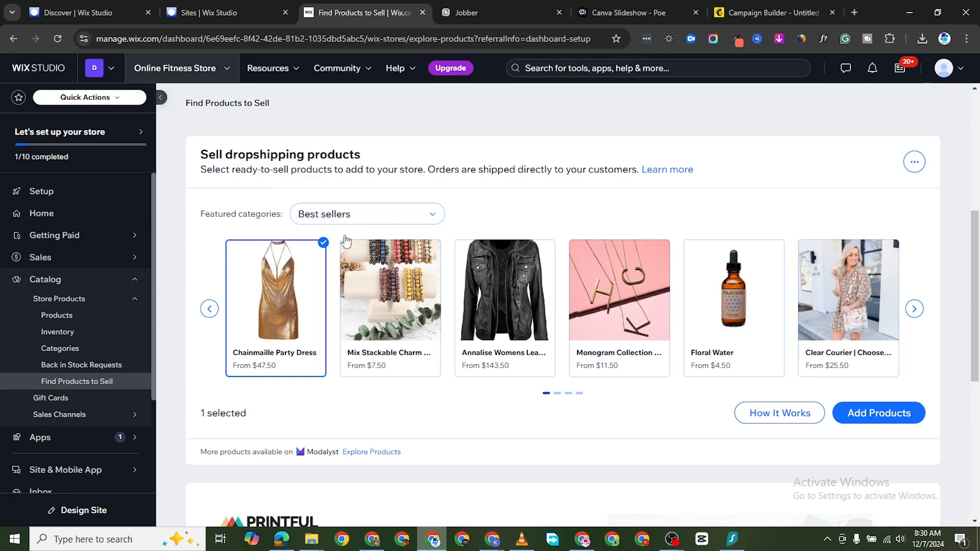
scroll(346, 240, "up", 5)
scroll(376, 267, "down", 7)
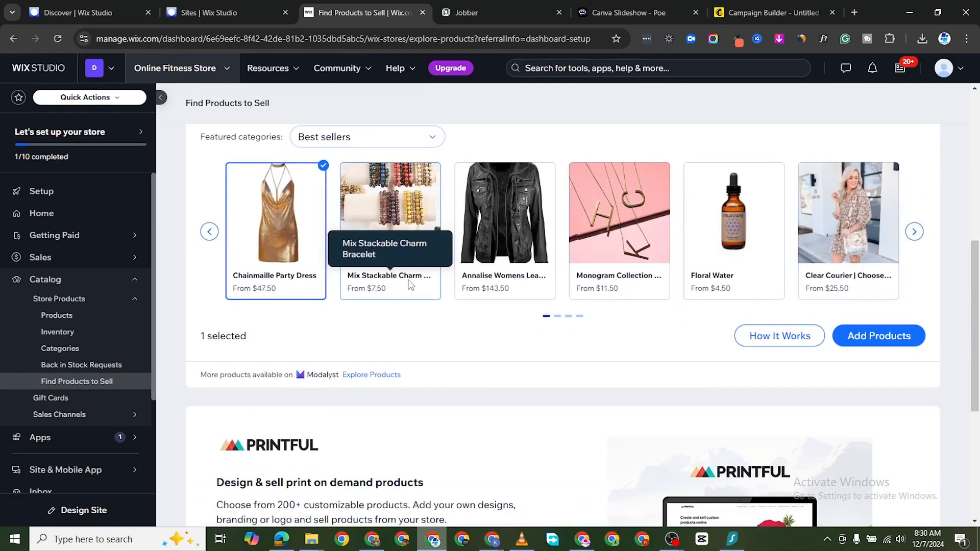
scroll(415, 278, "down", 1)
scroll(575, 409, "up", 3)
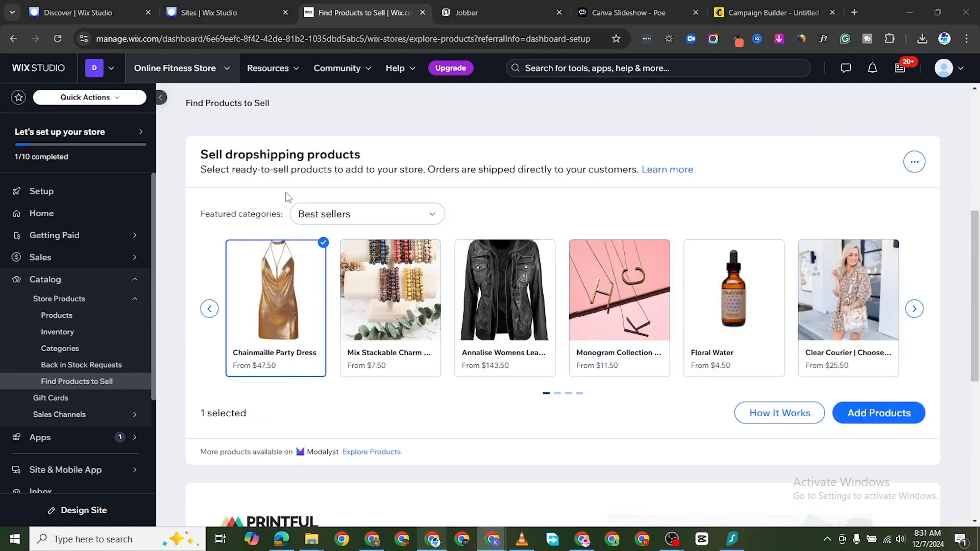
left_click(374, 223)
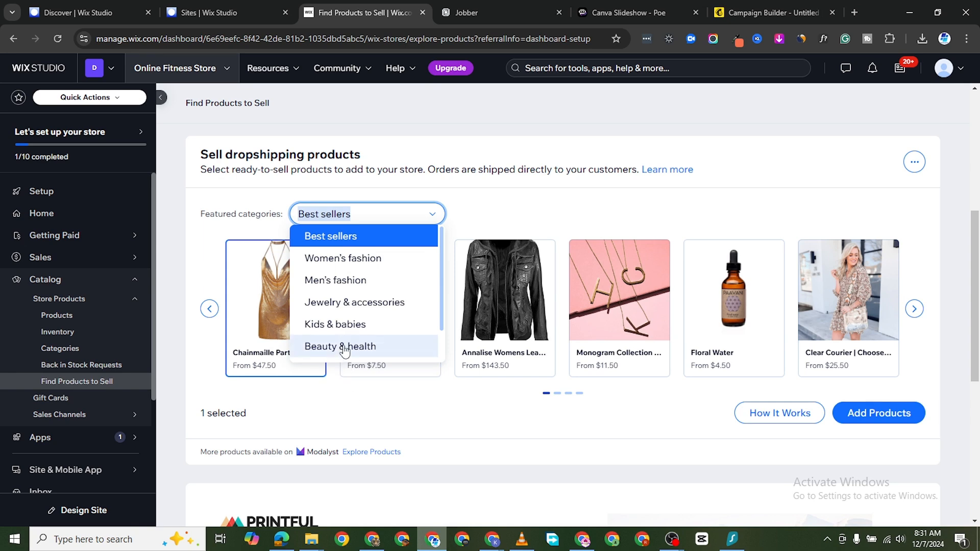
key("Return")
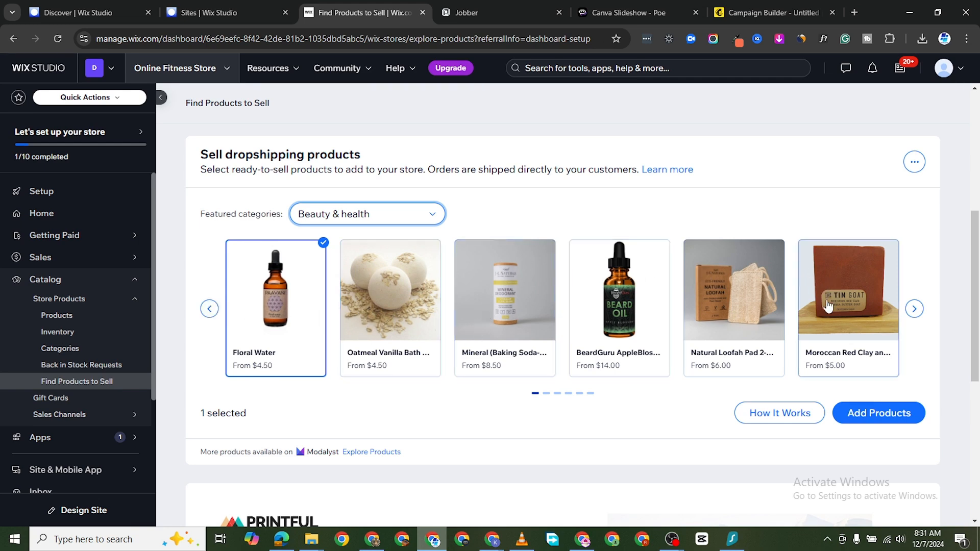
- Review the terms for adding the selected product, dismiss them without adding it, and go through the dropshipping How It Works guide
left_click(868, 413)
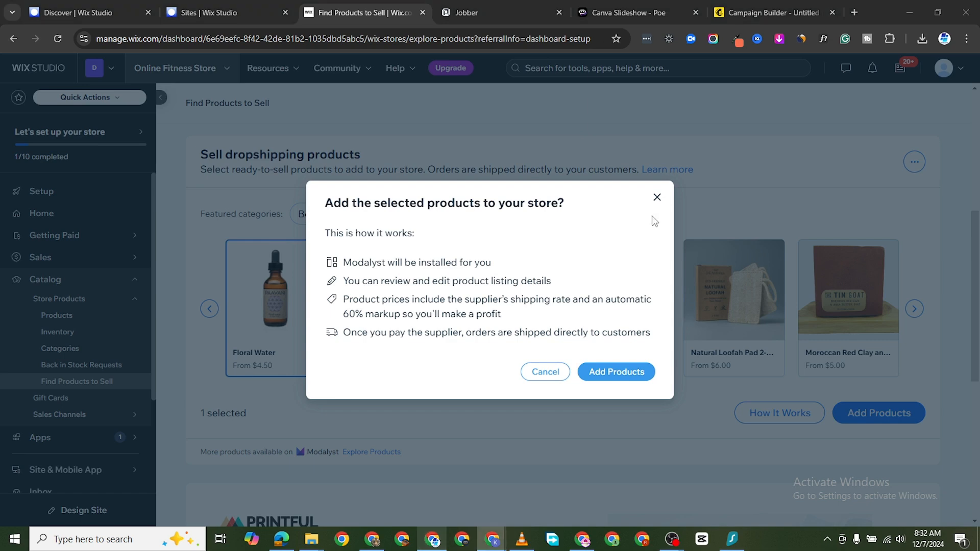
left_click(654, 198)
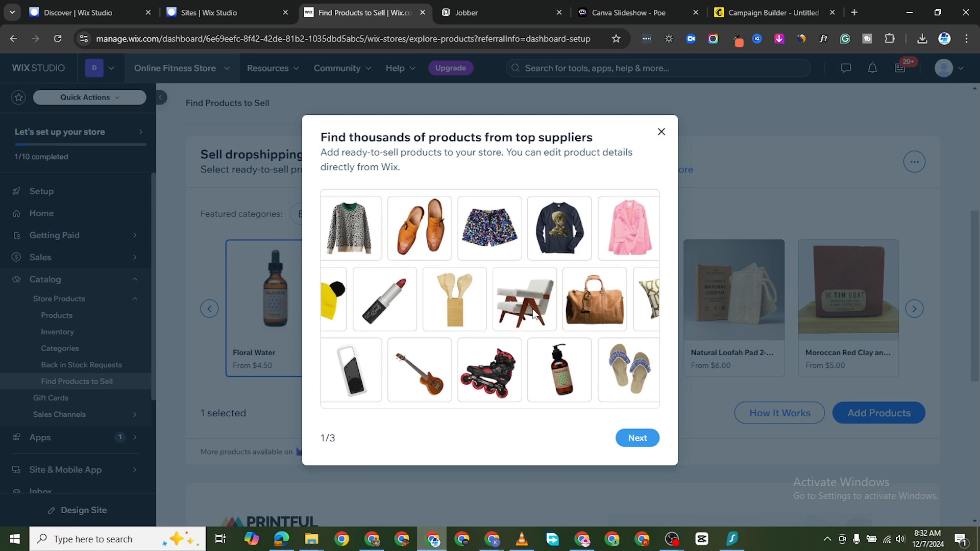
left_click(638, 439)
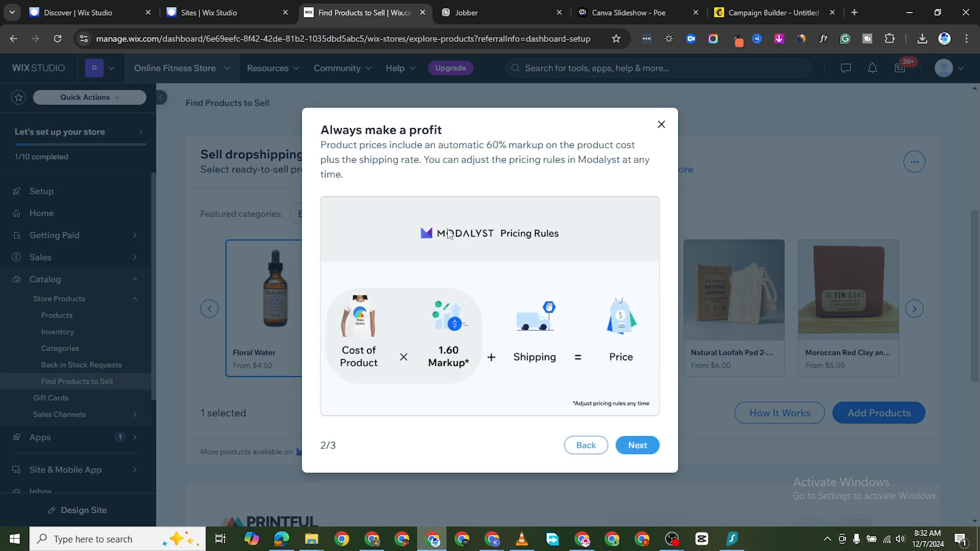
left_click(636, 445)
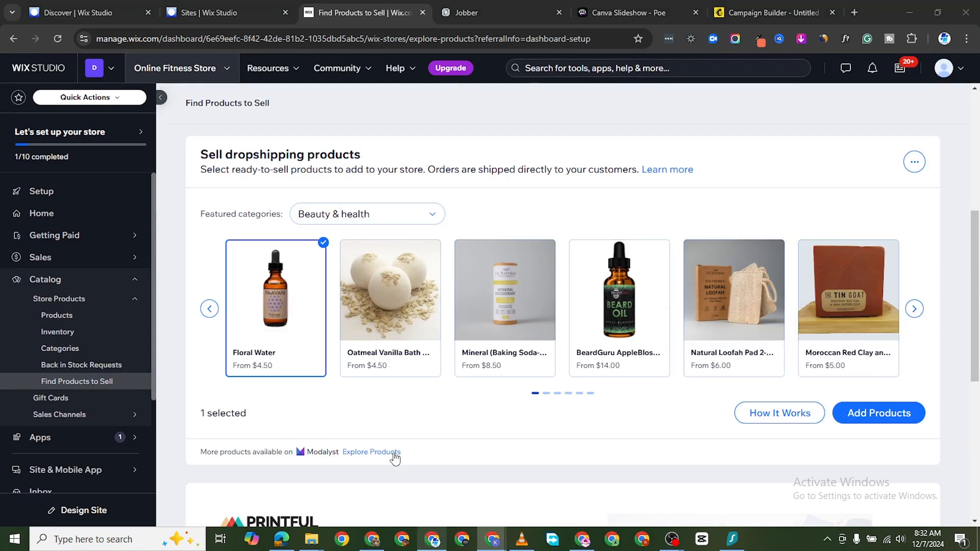
- Open Modalyst's full product marketplace from the product finder and look through its ready-to-sell products
left_click(363, 453)
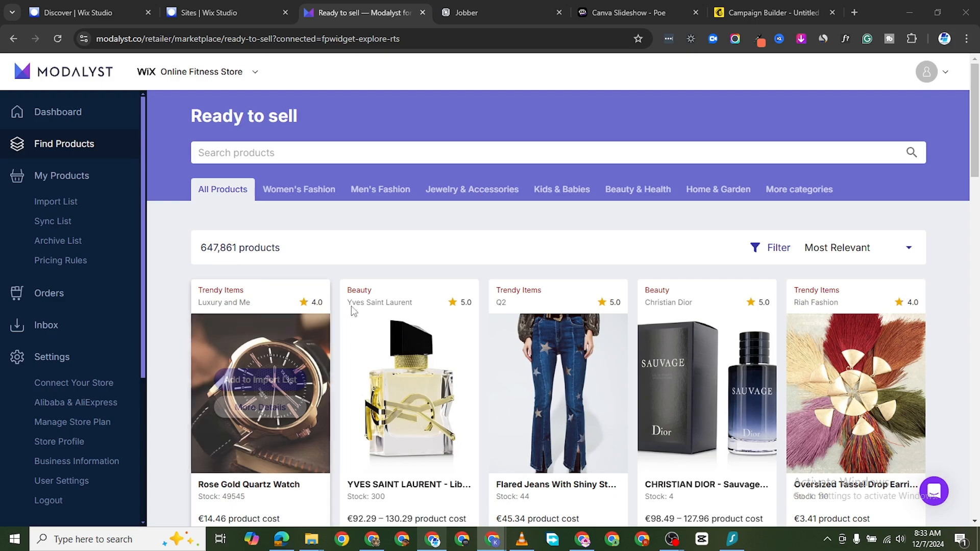
scroll(356, 337, "down", 6)
scroll(356, 344, "down", 10)
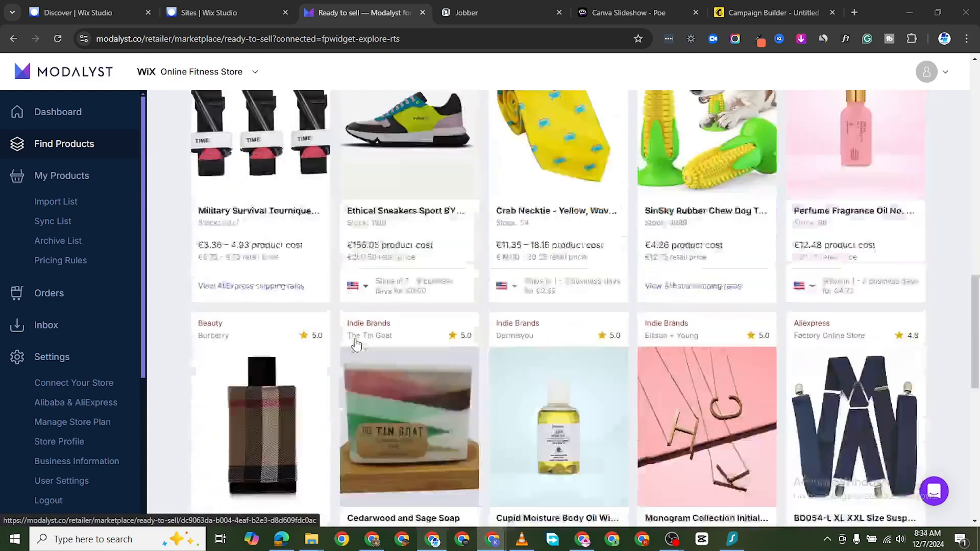
scroll(356, 345, "up", 4)
scroll(561, 245, "up", 3)
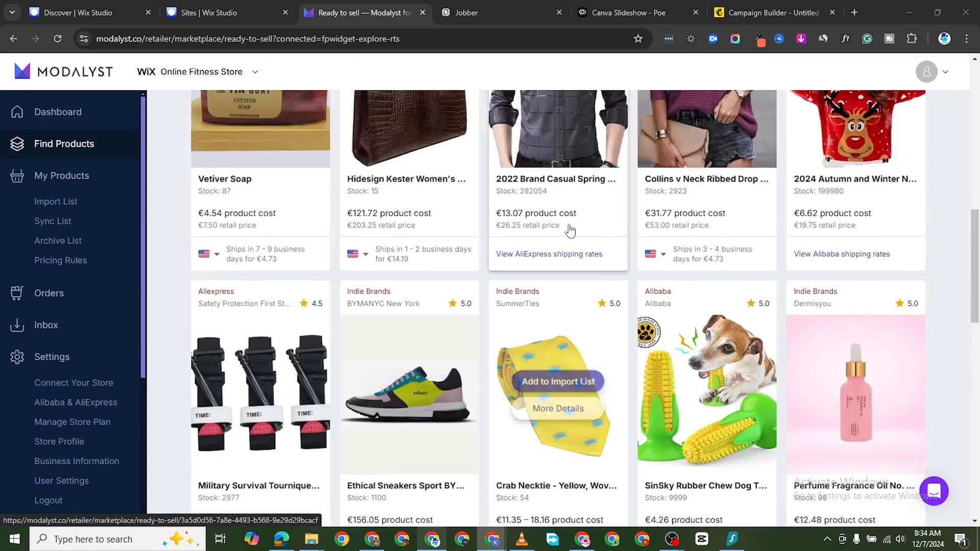
scroll(556, 284, "down", 5)
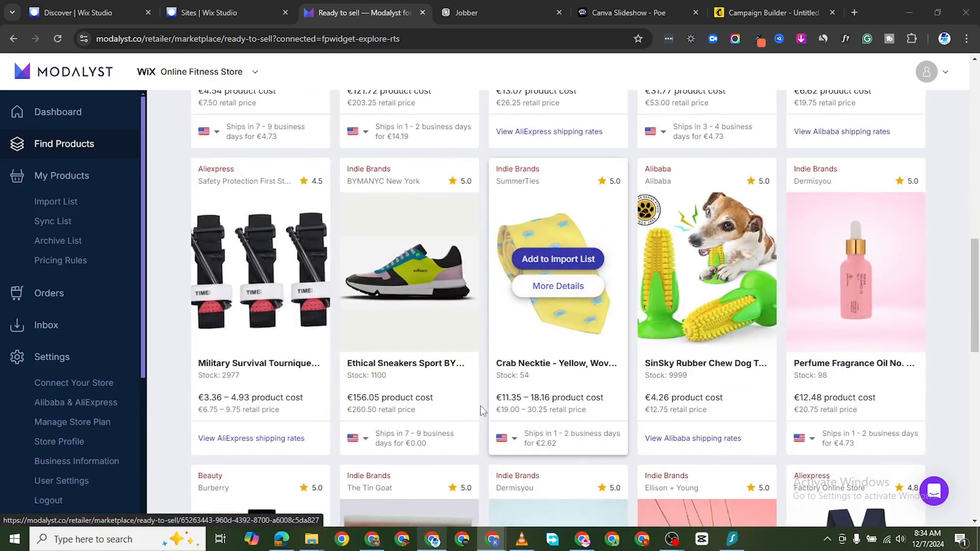
scroll(418, 383, "down", 3)
scroll(419, 381, "down", 3)
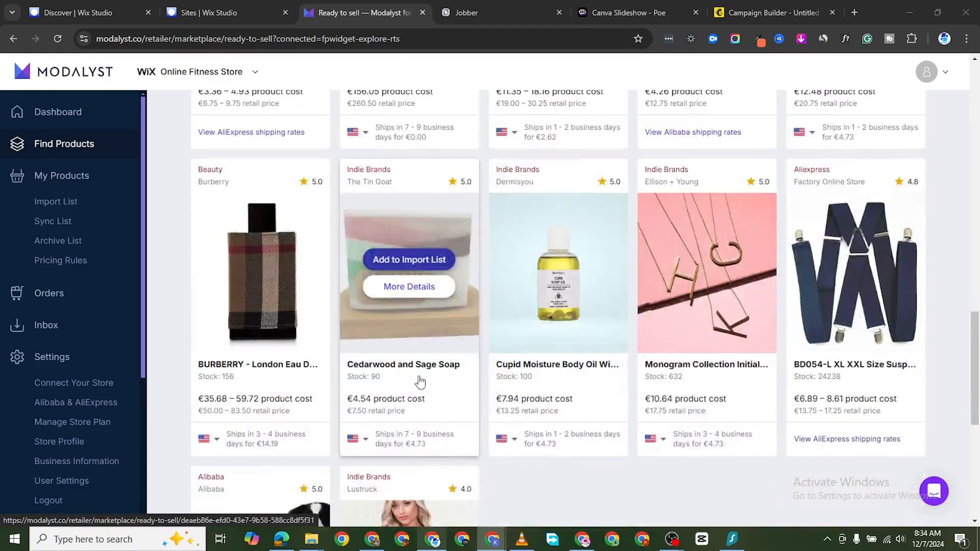
scroll(420, 380, "up", 1)
scroll(421, 384, "down", 3)
scroll(427, 389, "down", 5)
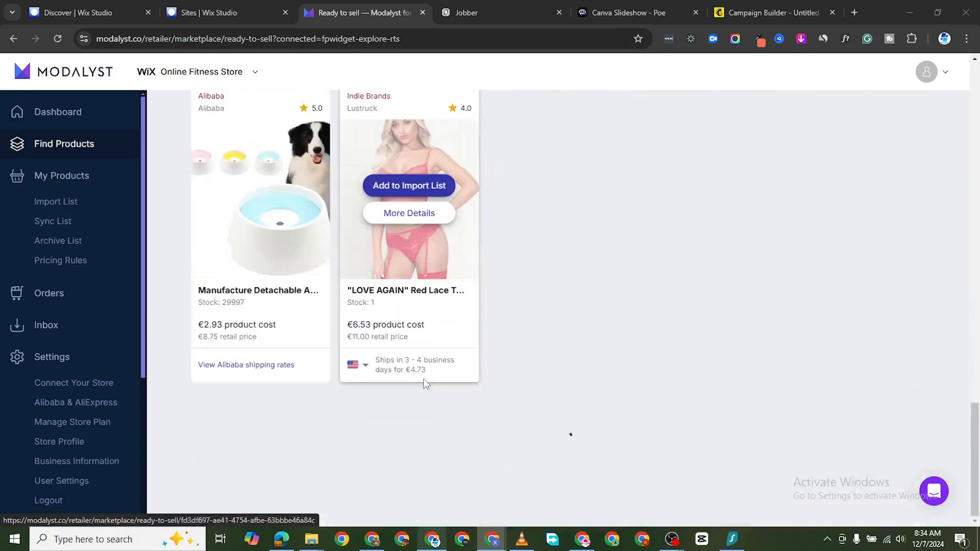
scroll(407, 331, "up", 20)
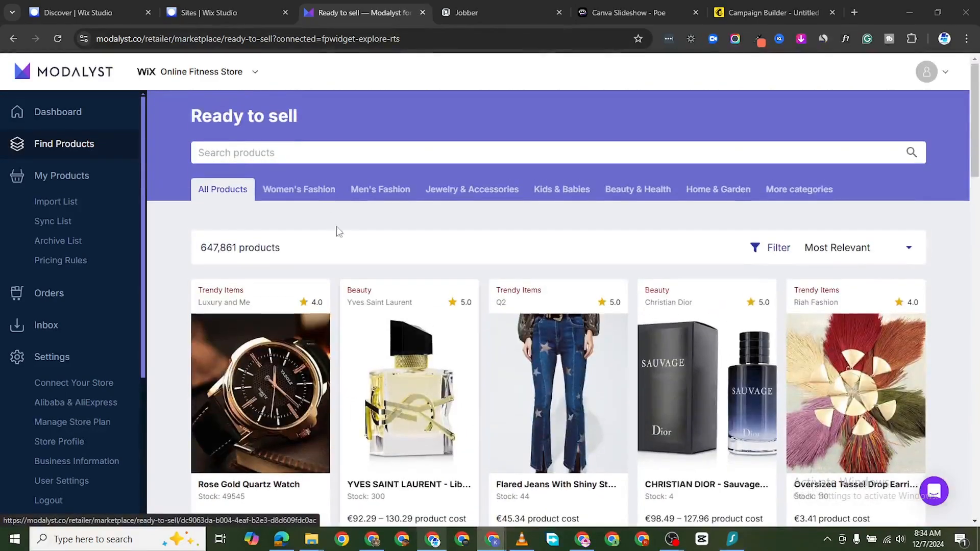
- Search the ready-to-sell products for "christmas"
left_click(282, 154)
type("christmas")
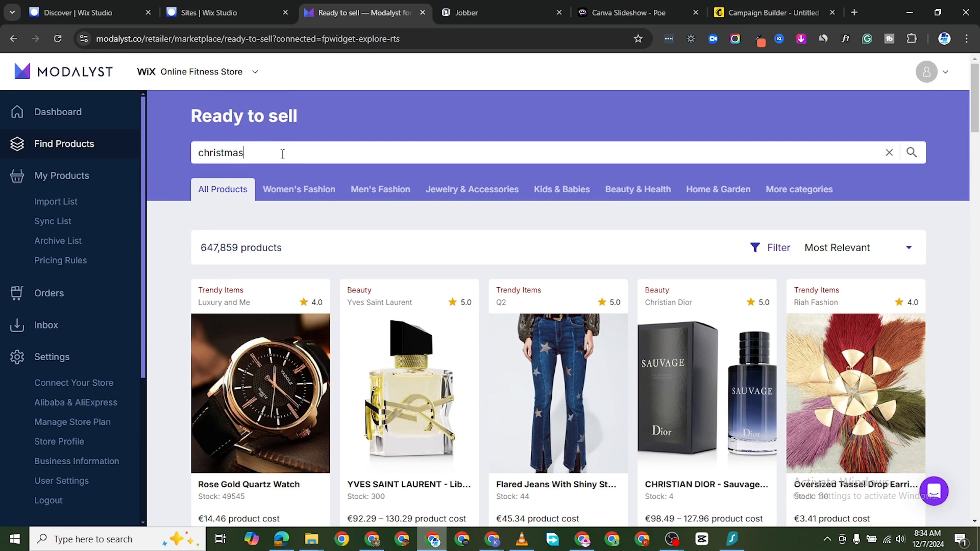
key("Return")
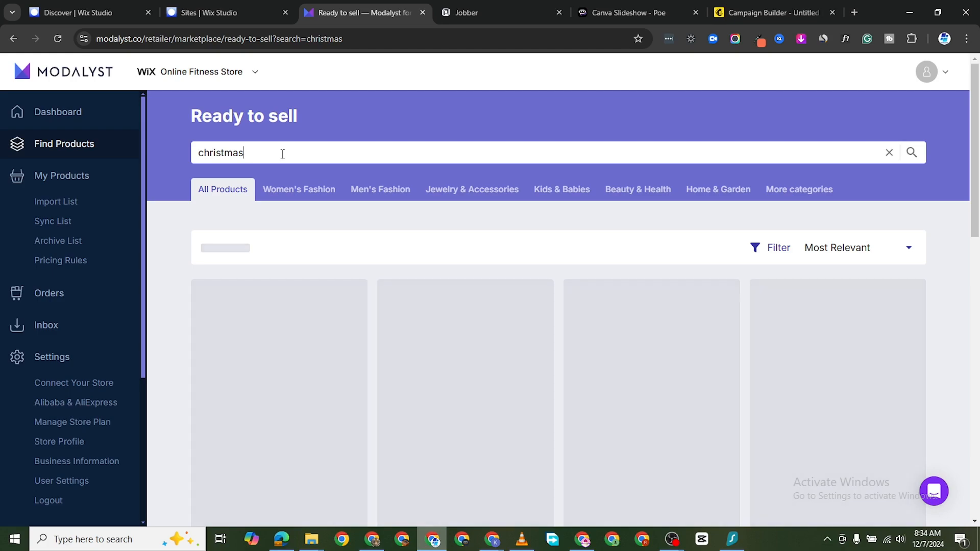
- Add the snowflake comforter, the first felt Christmas tree, the boho Christmas decor and the Christmas snowman to the import list
scroll(286, 343, "down", 3)
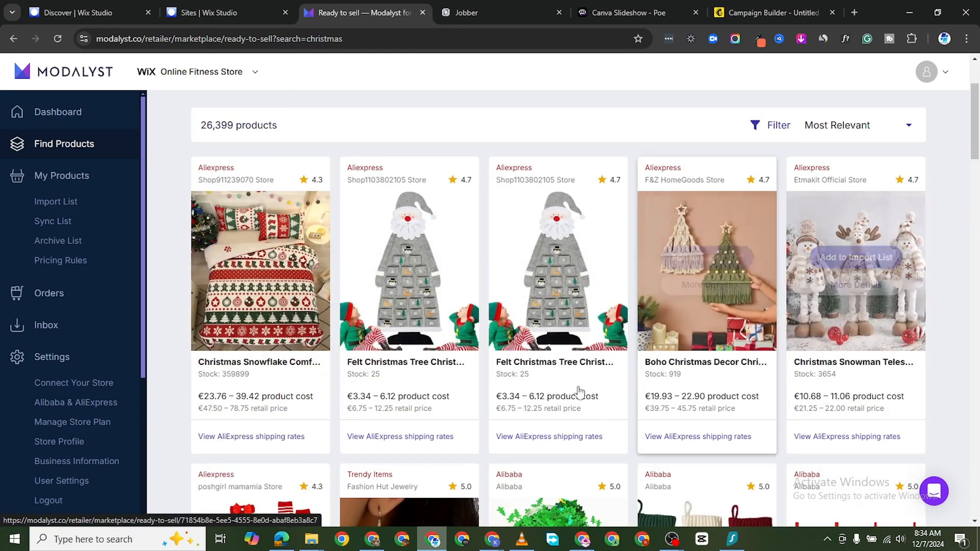
scroll(562, 392, "down", 5)
scroll(752, 328, "up", 4)
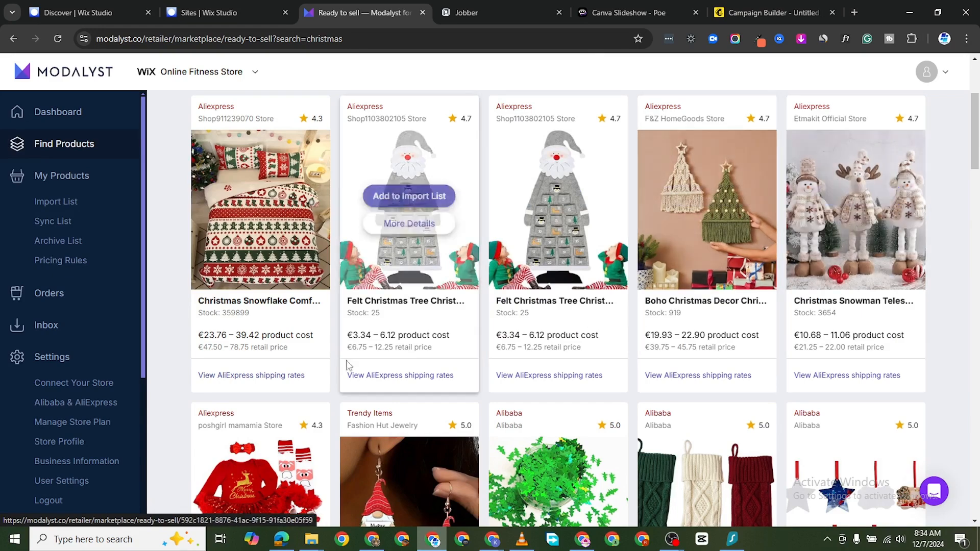
scroll(413, 240, "down", 5)
scroll(762, 377, "up", 8)
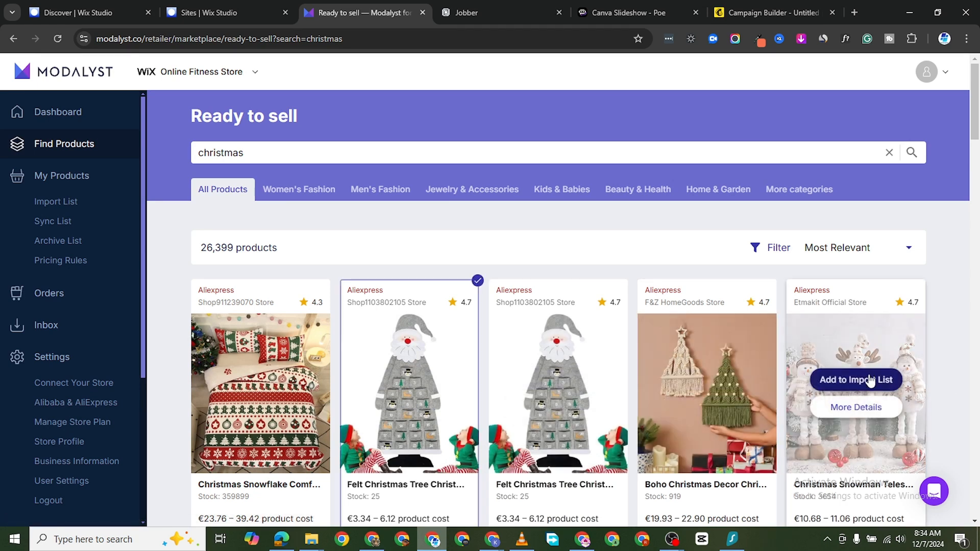
left_click(870, 381)
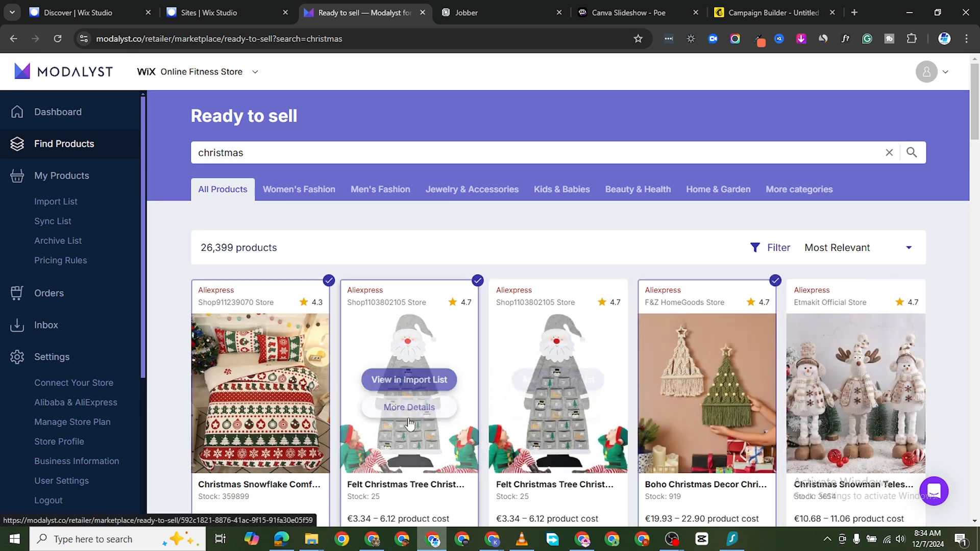
- Add all five second-row products to the import list: baby girl outfit, acrylic earrings, artificial tree confetti, gift candy stockings and aluminium ornaments
scroll(398, 387, "down", 2)
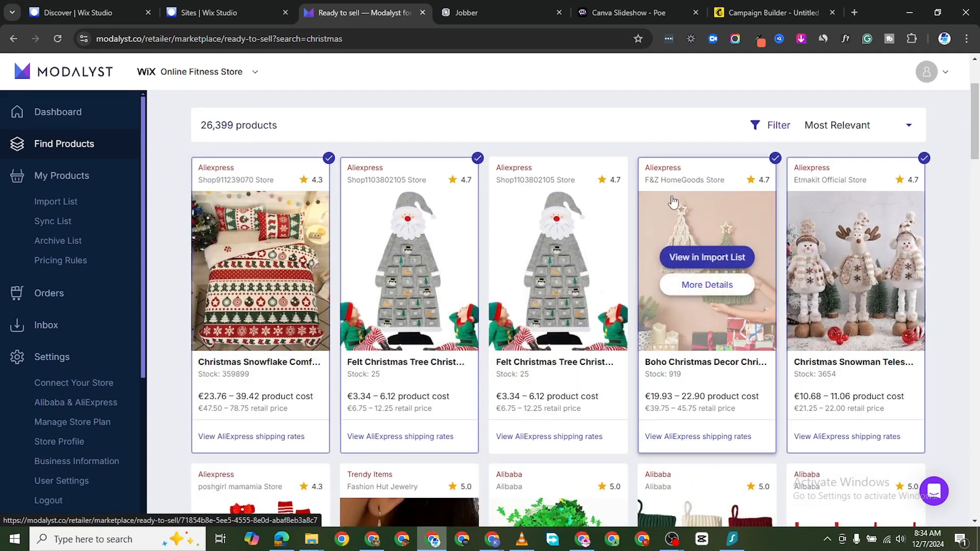
scroll(510, 409, "down", 4)
scroll(431, 422, "down", 1)
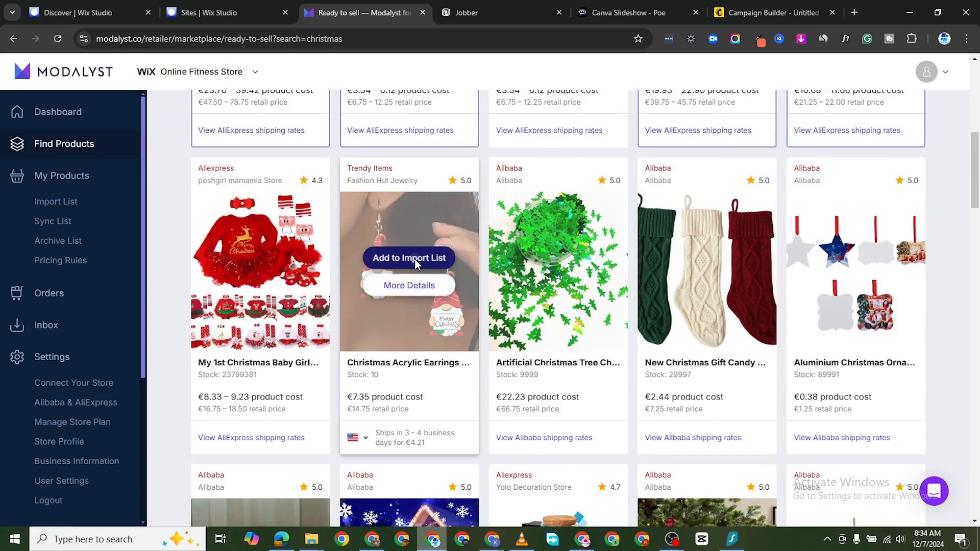
left_click(415, 263)
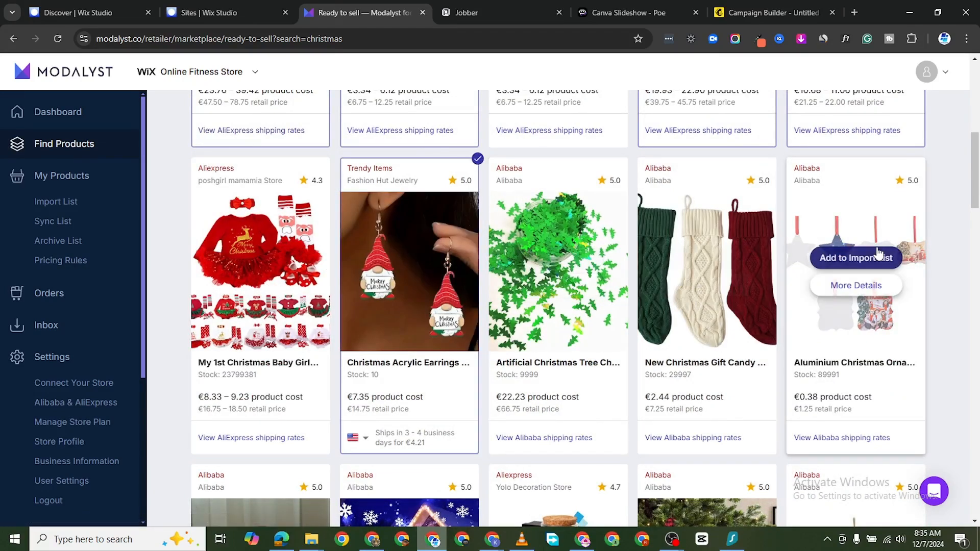
left_click(877, 255)
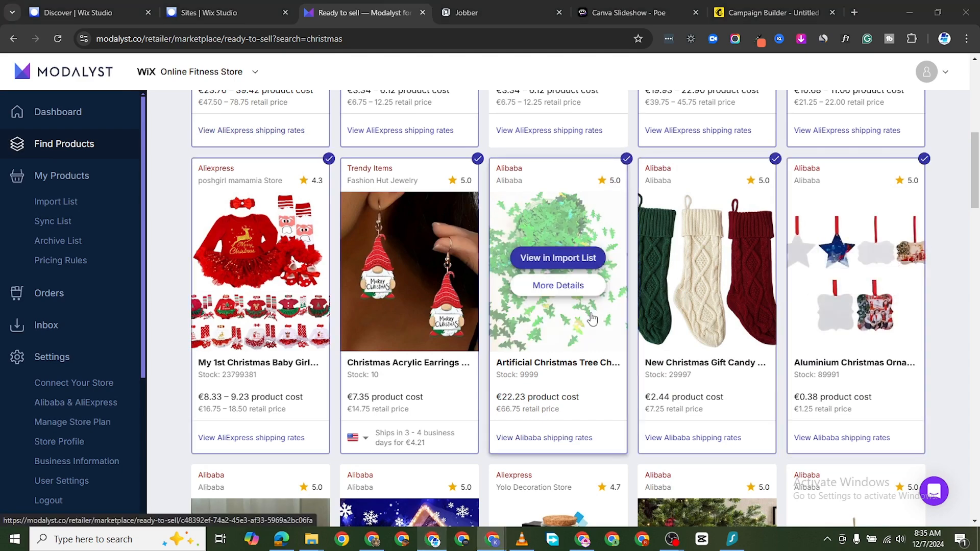
- Review the products marked for import and look through the remaining Christmas search results
scroll(592, 319, "up", 8)
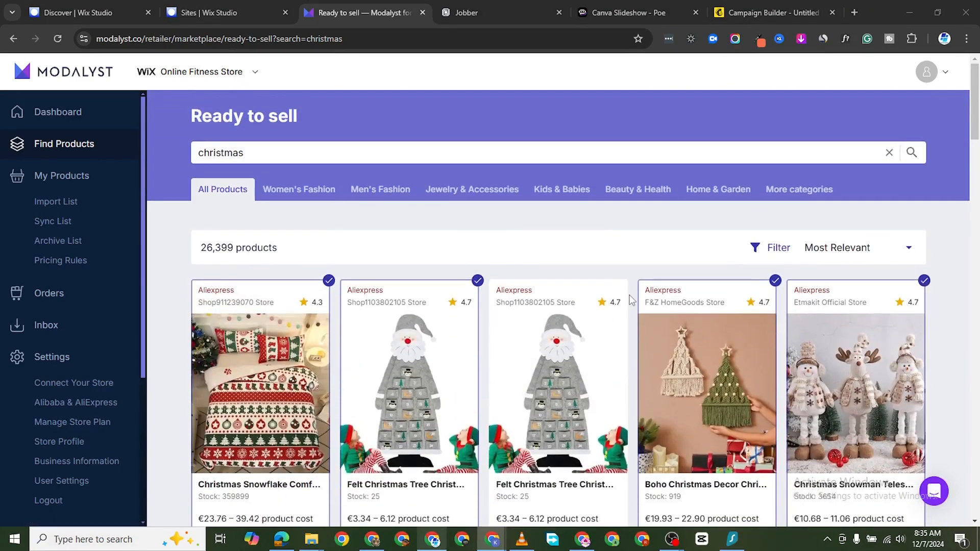
scroll(460, 337, "down", 1)
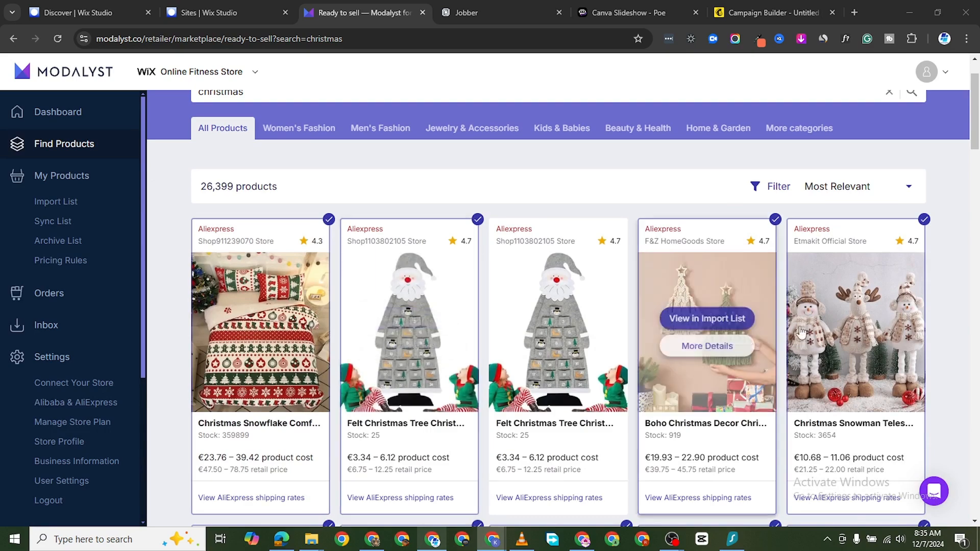
scroll(707, 327, "down", 2)
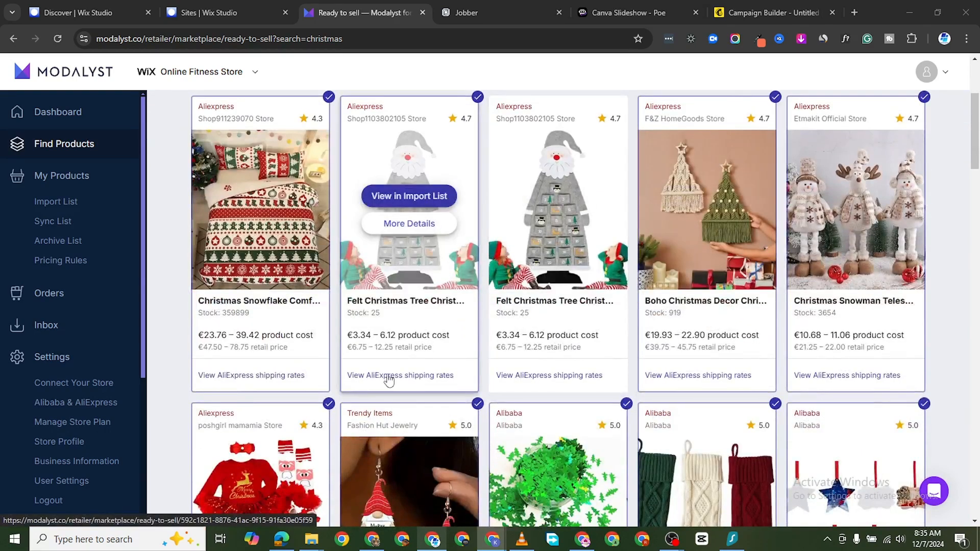
scroll(388, 380, "down", 2)
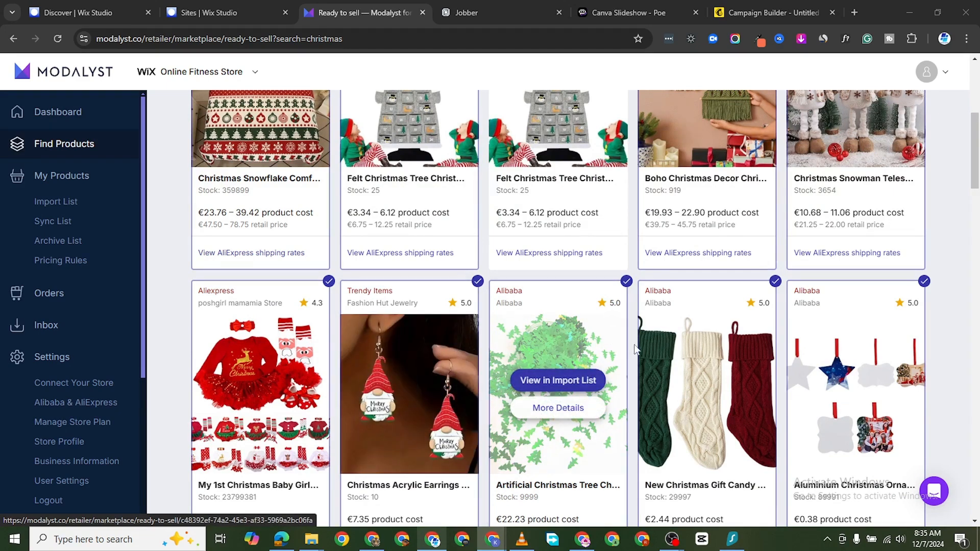
scroll(316, 193, "down", 2)
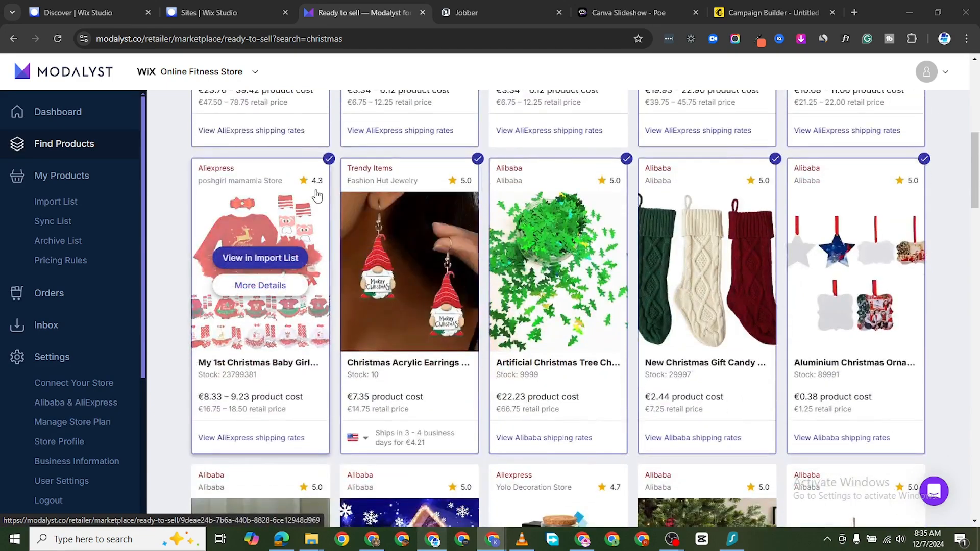
scroll(658, 279, "down", 9)
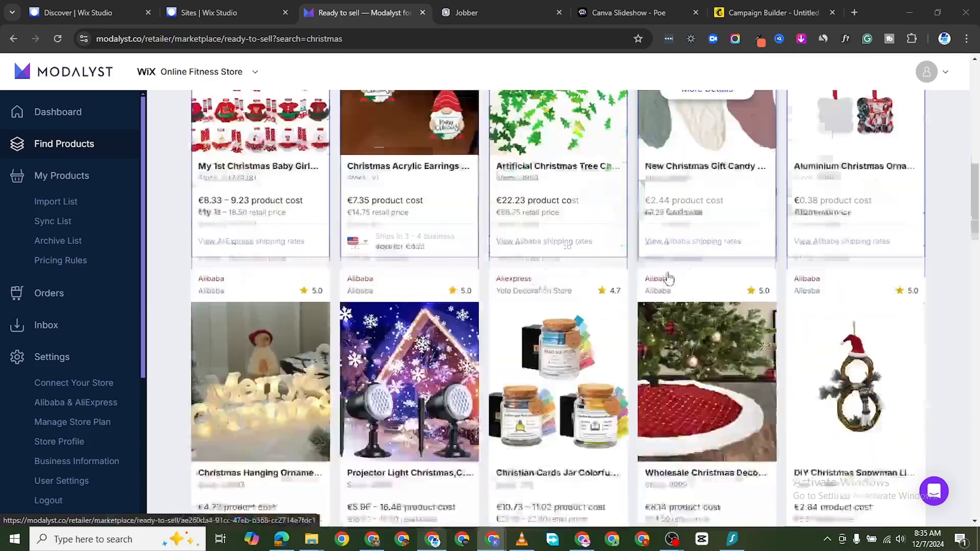
scroll(669, 278, "down", 3)
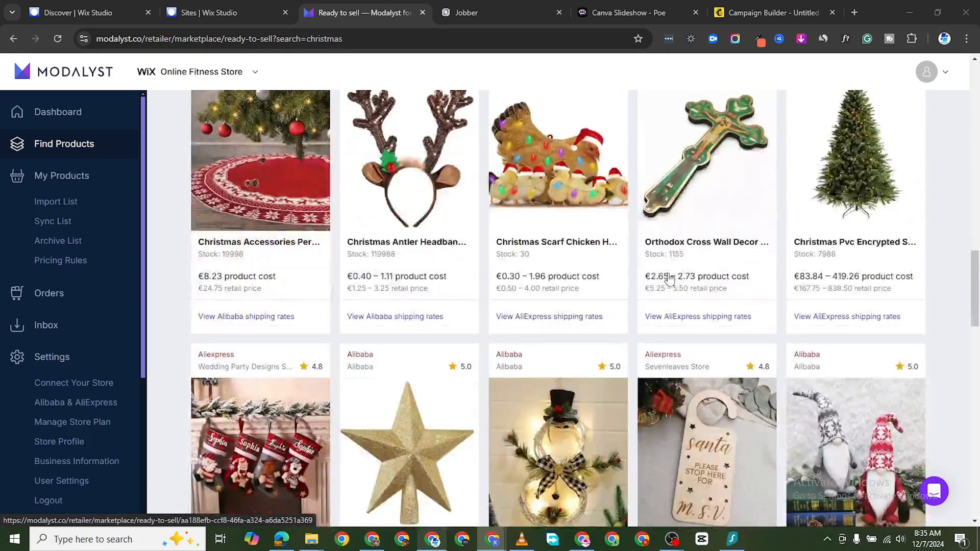
scroll(669, 278, "down", 6)
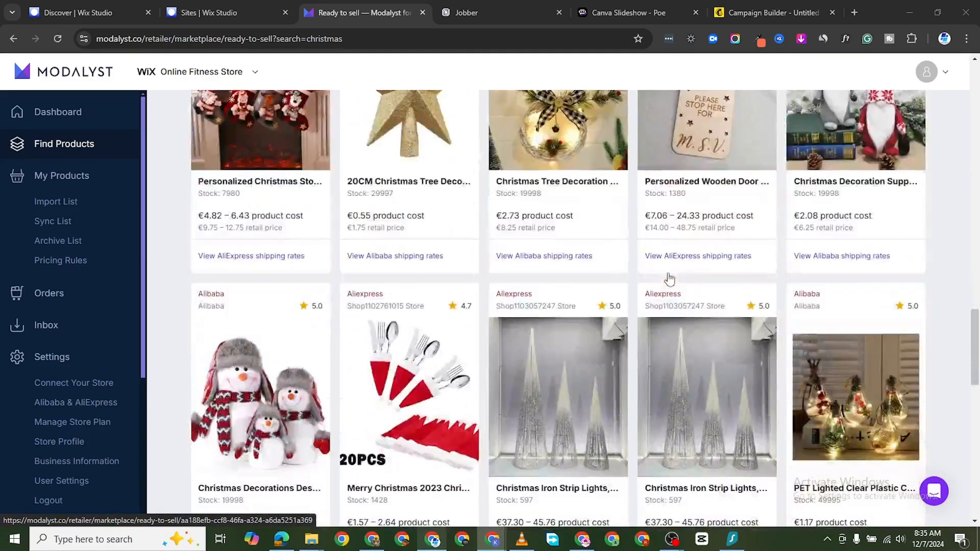
scroll(458, 340, "down", 6)
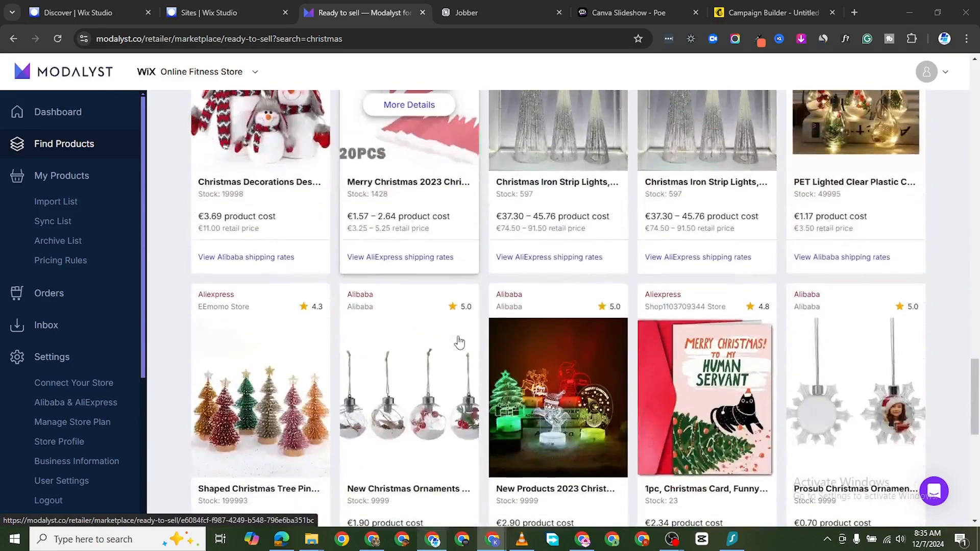
scroll(459, 340, "down", 4)
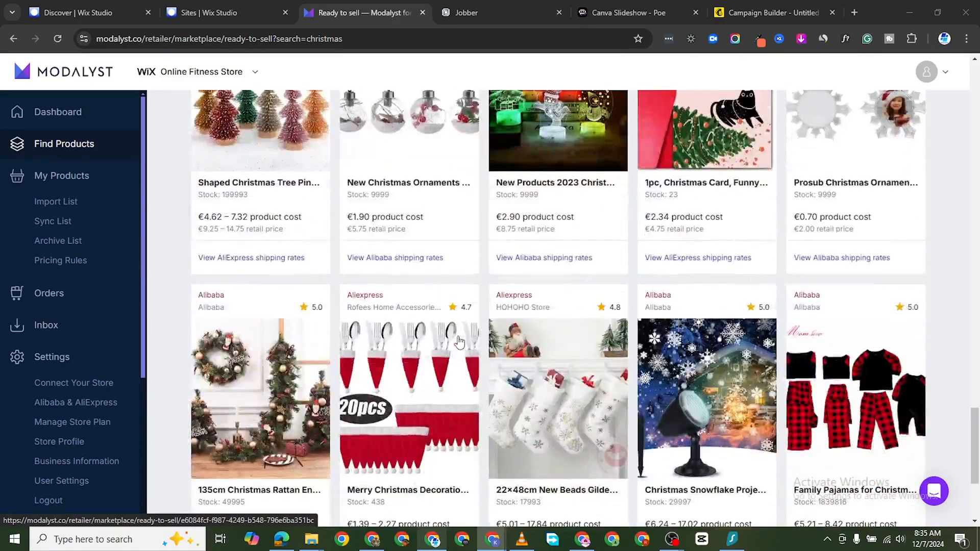
scroll(467, 358, "down", 4)
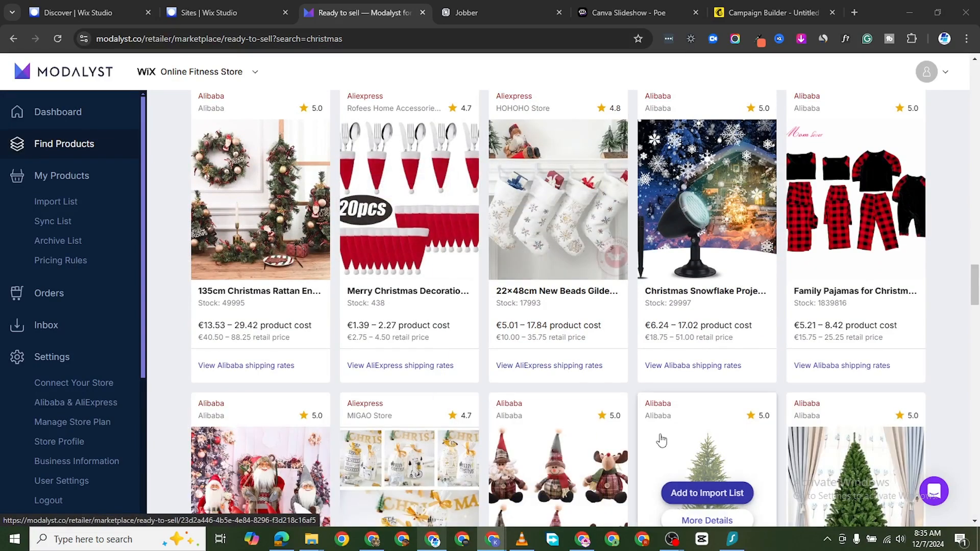
scroll(661, 441, "down", 7)
scroll(682, 406, "up", 20)
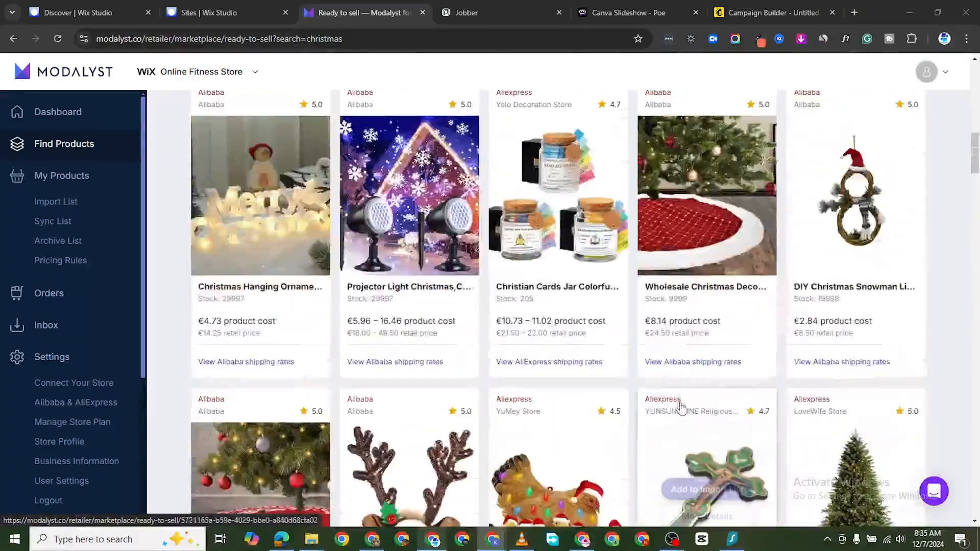
scroll(681, 406, "up", 10)
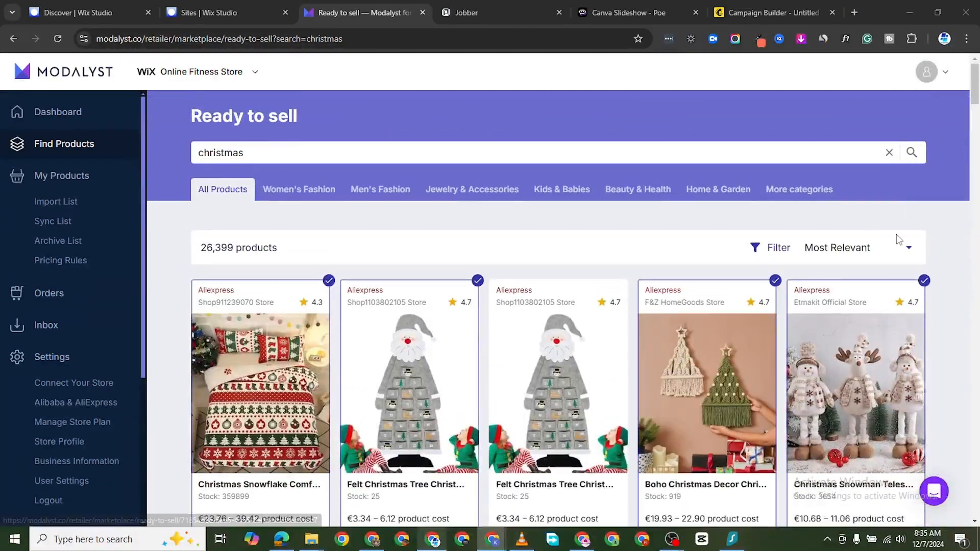
- Check the sort options for the Christmas results, close them without changing the order, and look over the first products again
left_click(908, 248)
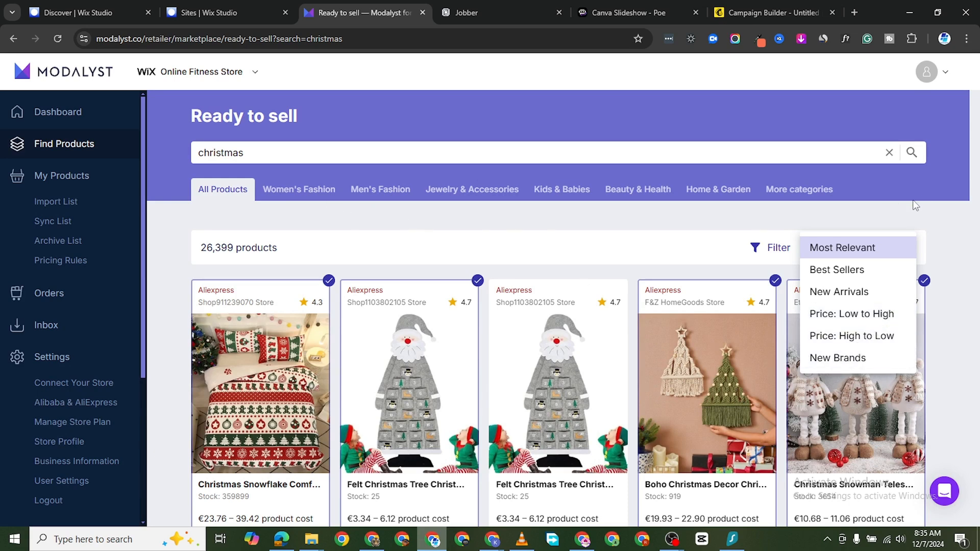
left_click(928, 197)
scroll(417, 352, "down", 12)
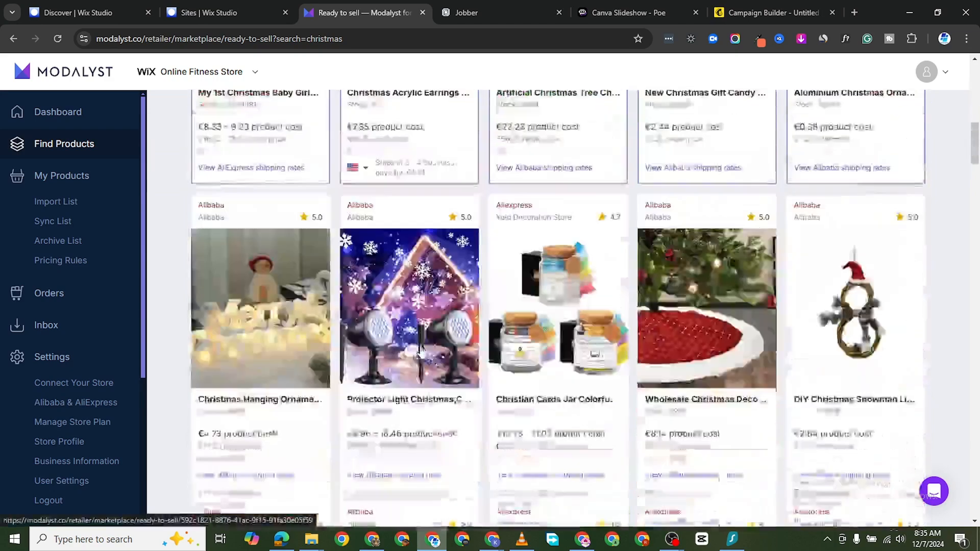
scroll(417, 352, "up", 5)
scroll(418, 352, "up", 7)
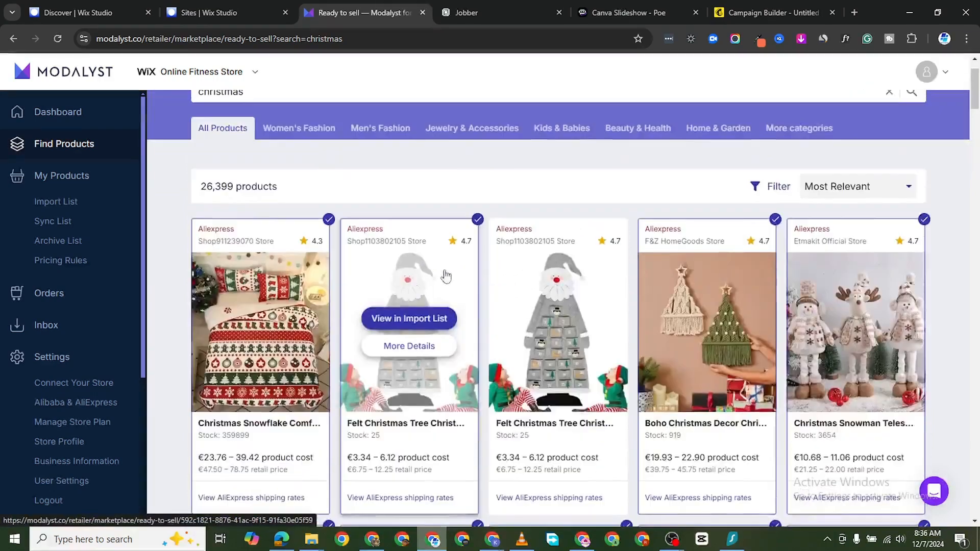
scroll(479, 289, "up", 1)
scroll(556, 332, "down", 2)
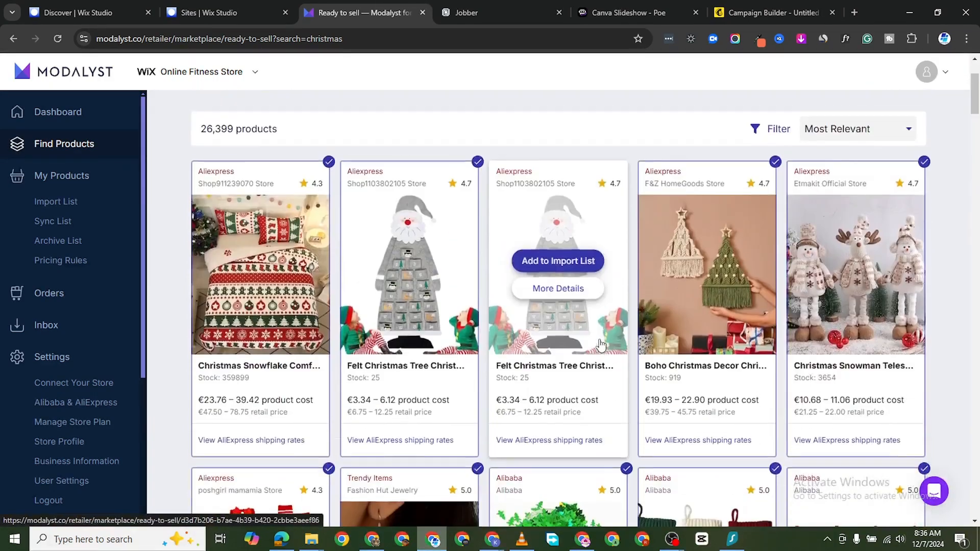
scroll(280, 280, "up", 2)
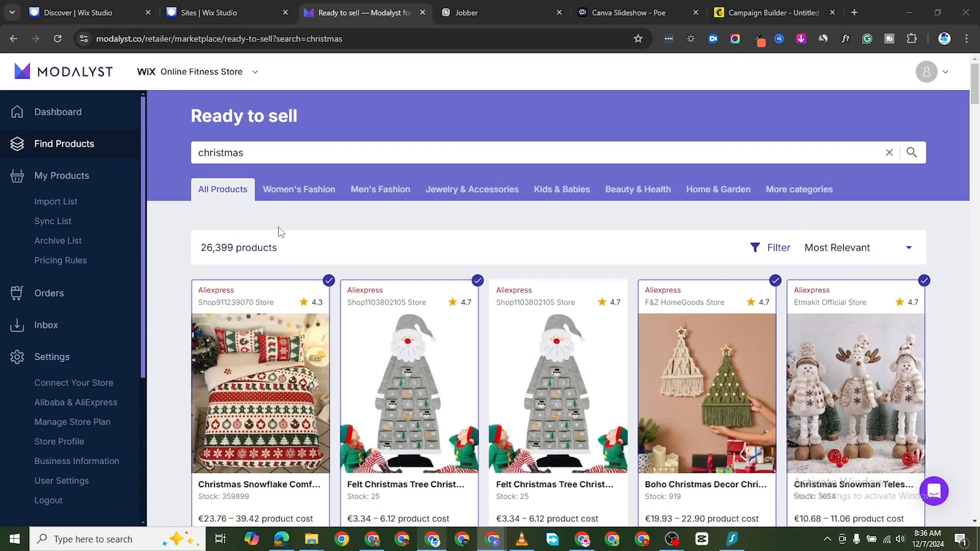
- Open the import list and look through the details of all the products collected there
left_click(65, 203)
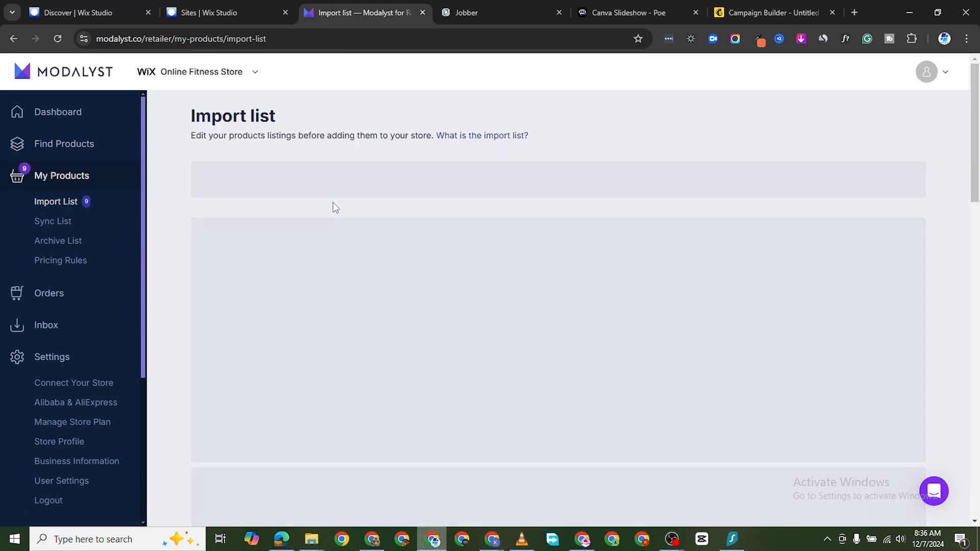
scroll(280, 200, "down", 1)
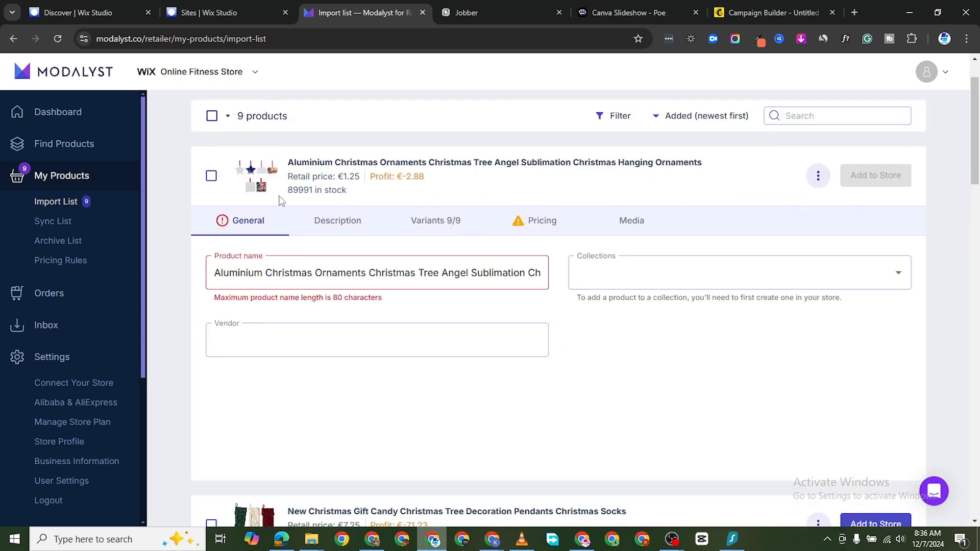
scroll(450, 301, "down", 15)
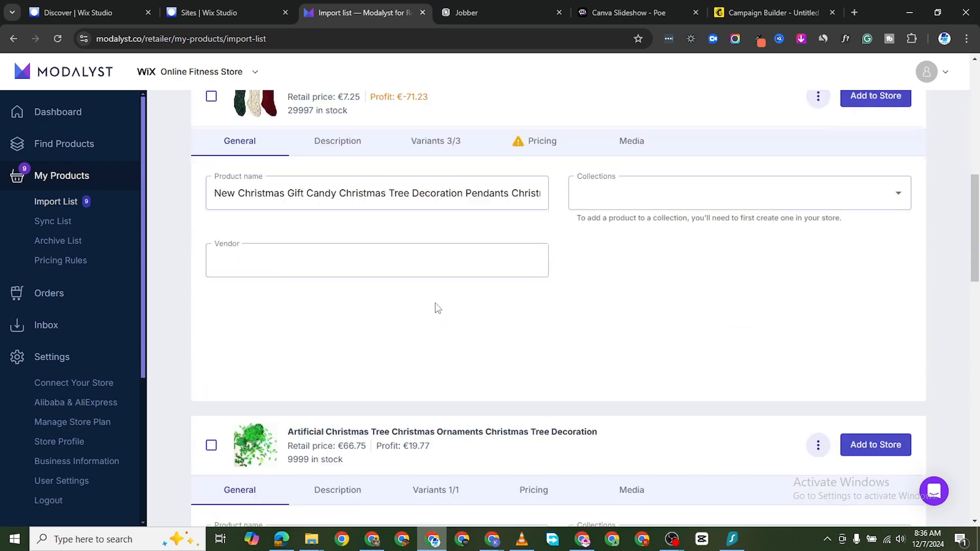
scroll(439, 300, "down", 5)
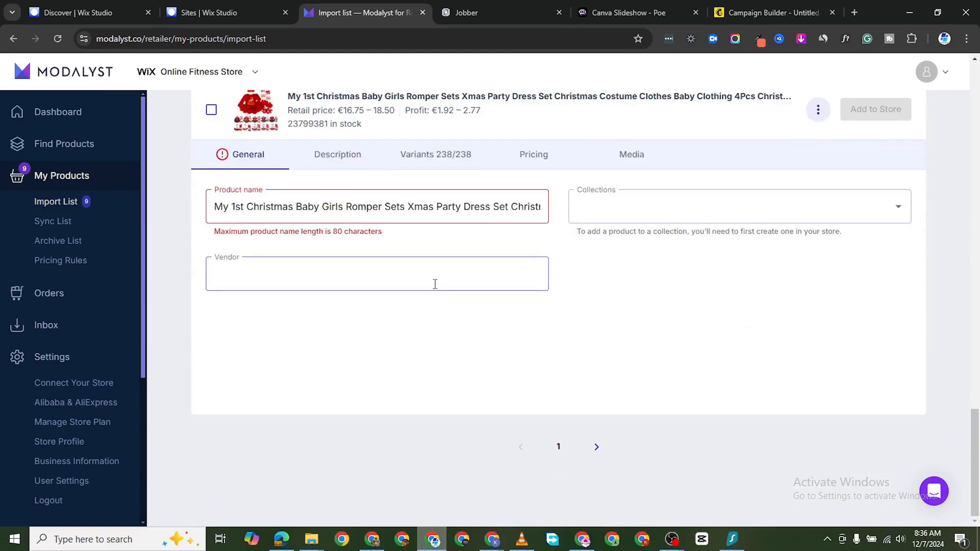
scroll(434, 306, "up", 10)
scroll(431, 302, "up", 6)
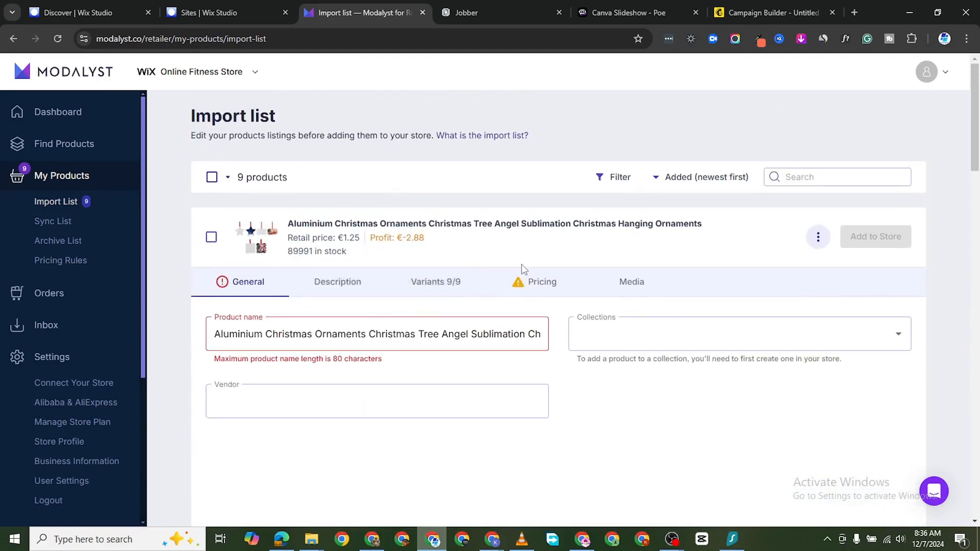
scroll(526, 271, "down", 15)
scroll(536, 337, "down", 5)
scroll(505, 322, "up", 12)
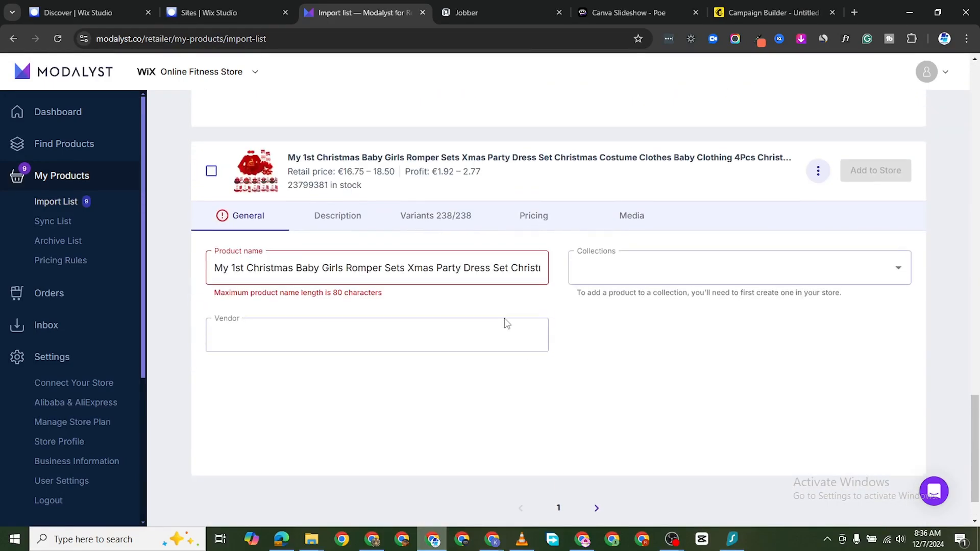
scroll(459, 271, "up", 10)
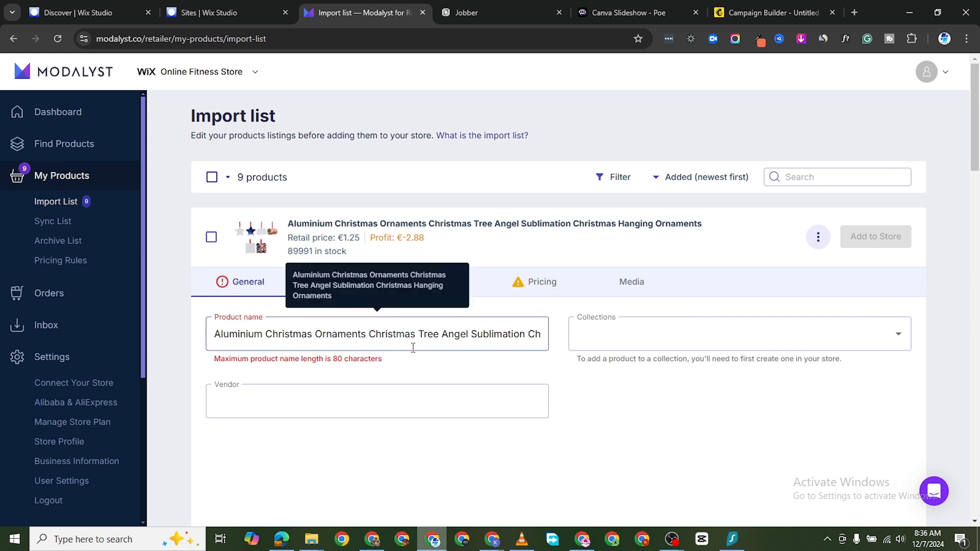
- Shorten the aluminium ornaments' product name to "Aluminium Christmas Ornaments Christmas Tree Angel Sublimation Christmas Hanging"
left_click(527, 335)
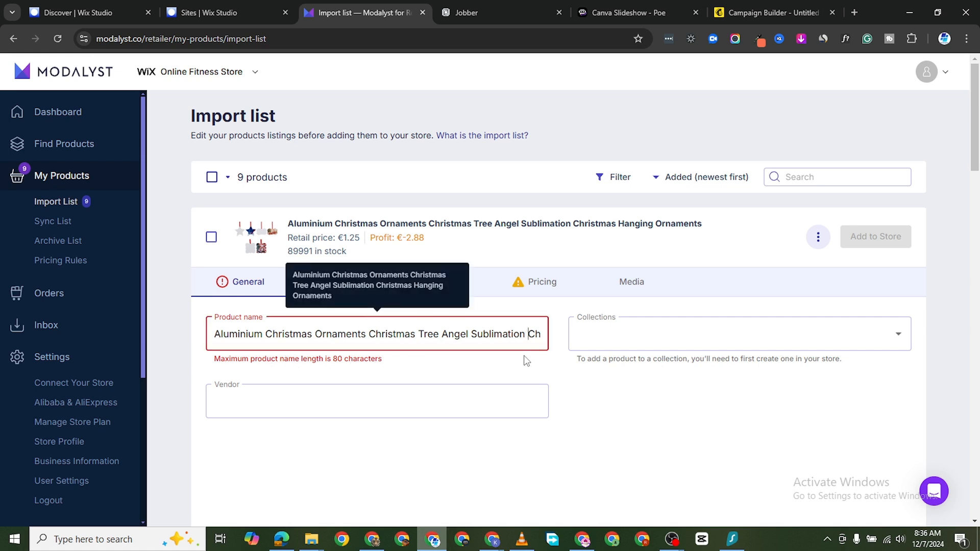
key("Right")
key("Right")
key("Right")
key("Right")
key("Right")
key("Right")
key("Right")
key("Right")
key("Right")
key("Right")
key("Right")
key("Right")
key("Right")
key("Right")
key("Right")
key("Right")
key("Right")
key("Right")
key("Right")
key("Right")
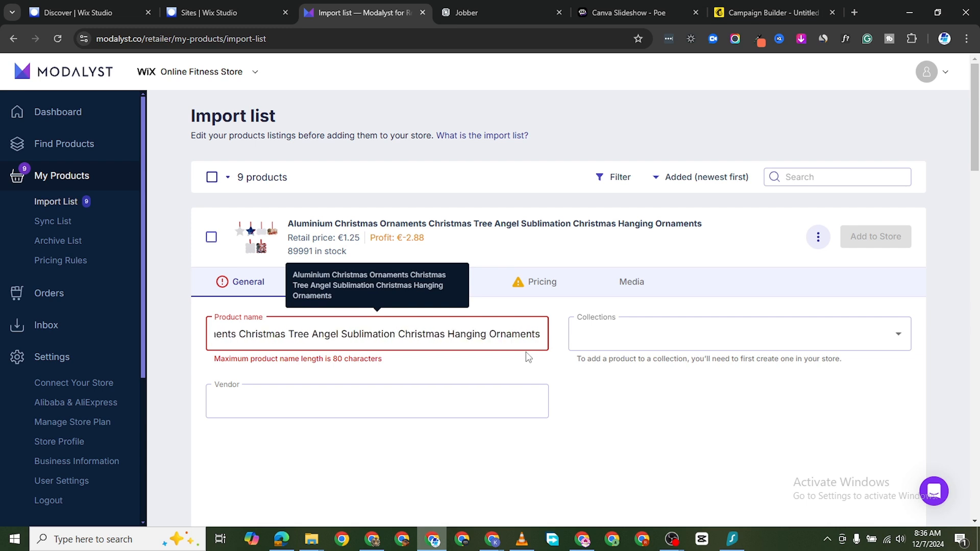
key("BackSpace")
key("BackSpace")
key("BackSpace")
key("BackSpace")
key("BackSpace")
key("BackSpace")
key("BackSpace")
key("BackSpace")
key("BackSpace")
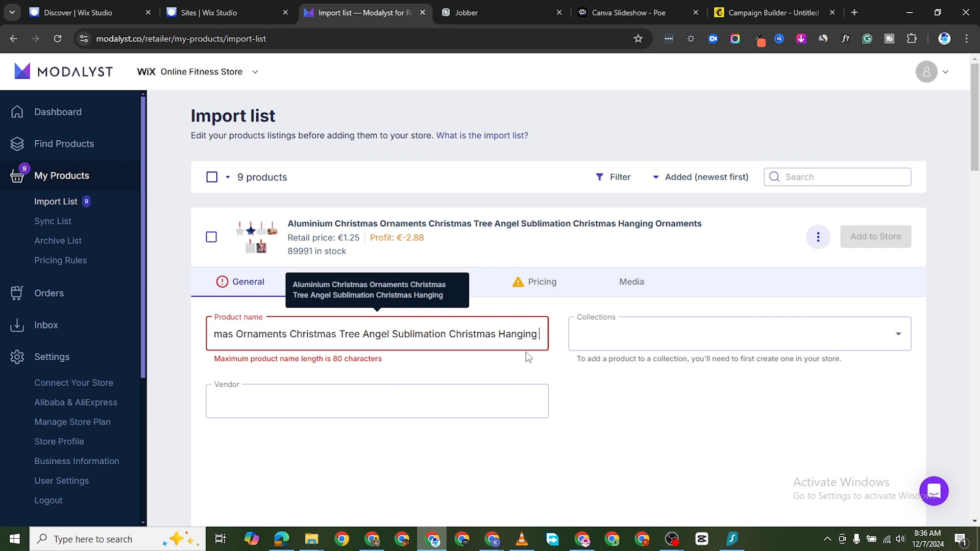
key("BackSpace")
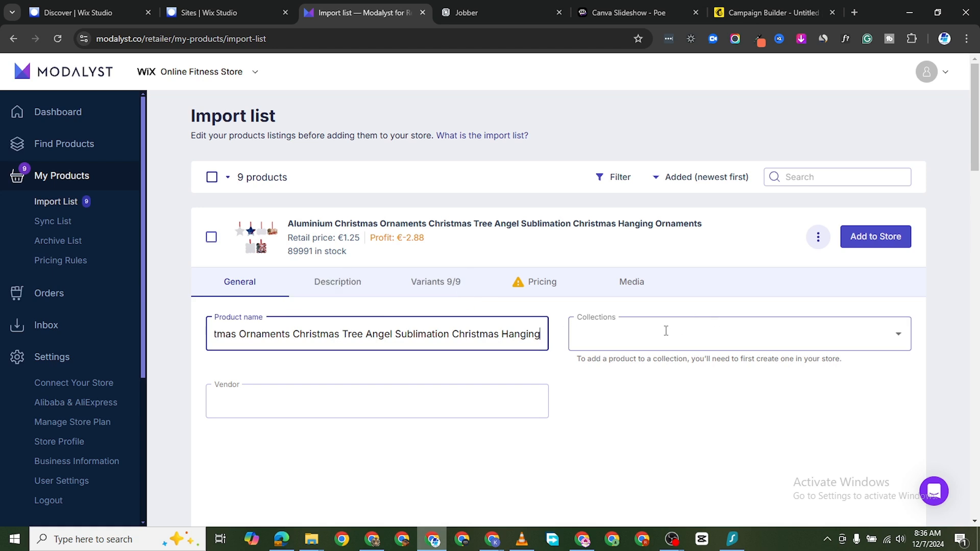
- Set the vendor of the aluminium ornaments product to "Business Way Out"
left_click(642, 331)
left_click(324, 401)
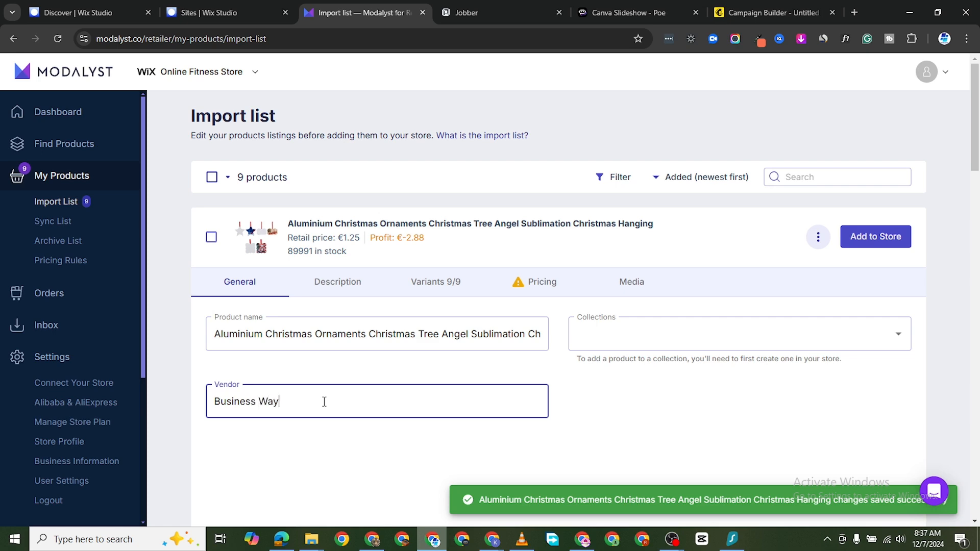
type("Out")
scroll(505, 324, "down", 4)
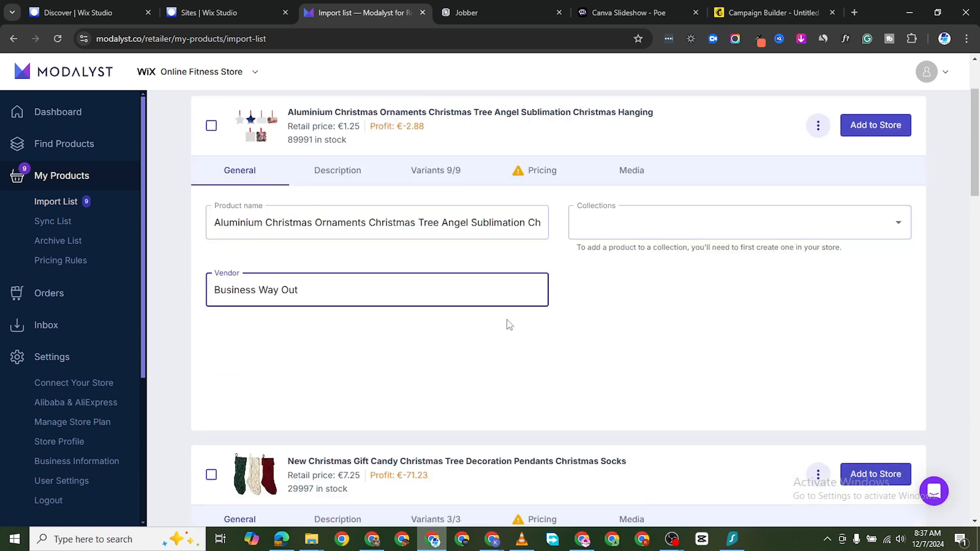
scroll(492, 332, "up", 4)
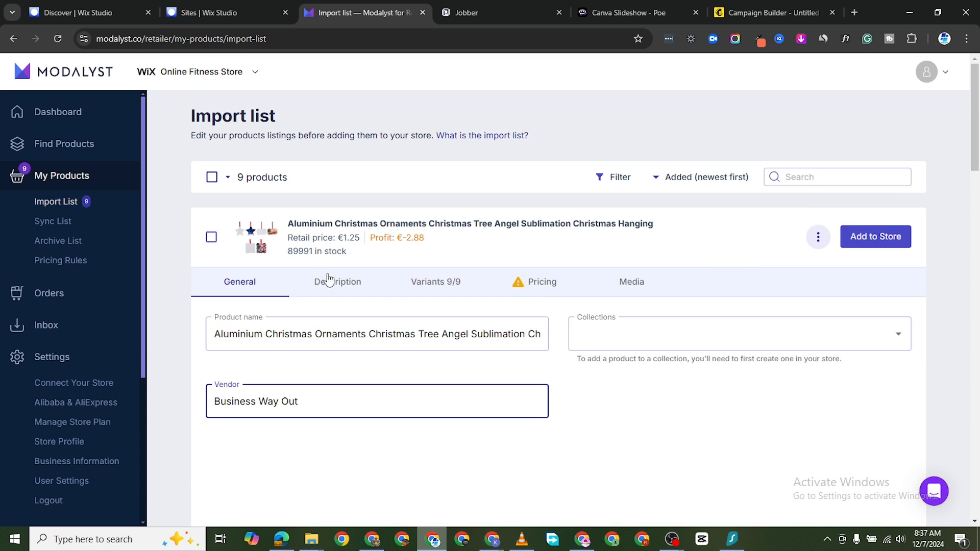
- Check the aluminium ornaments' description editor and look through the product's colour variants
left_click(336, 283)
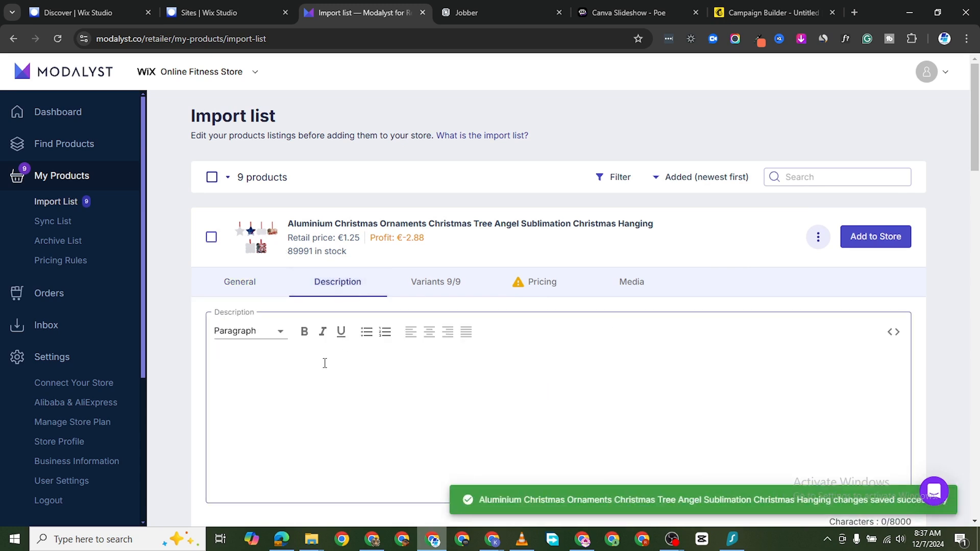
left_click(321, 365)
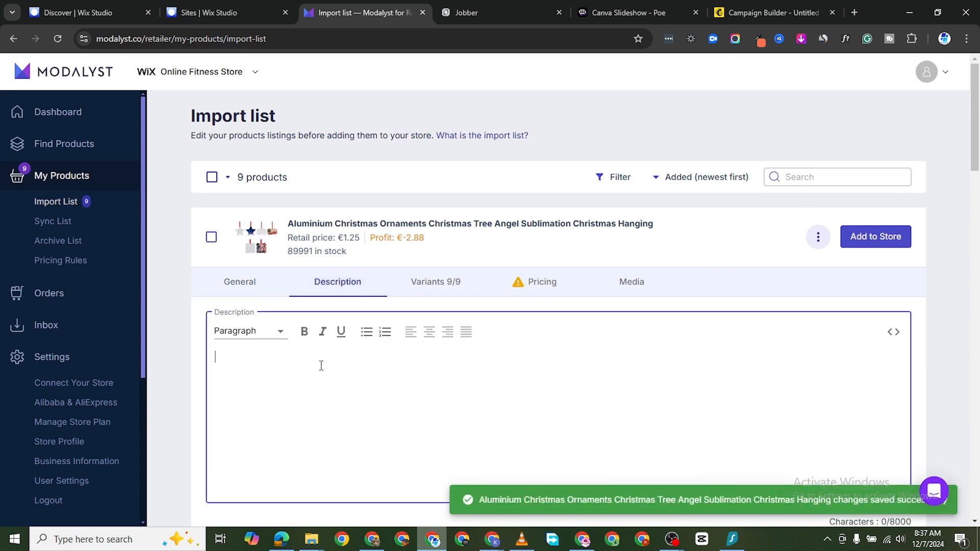
left_click(432, 286)
scroll(499, 321, "down", 1)
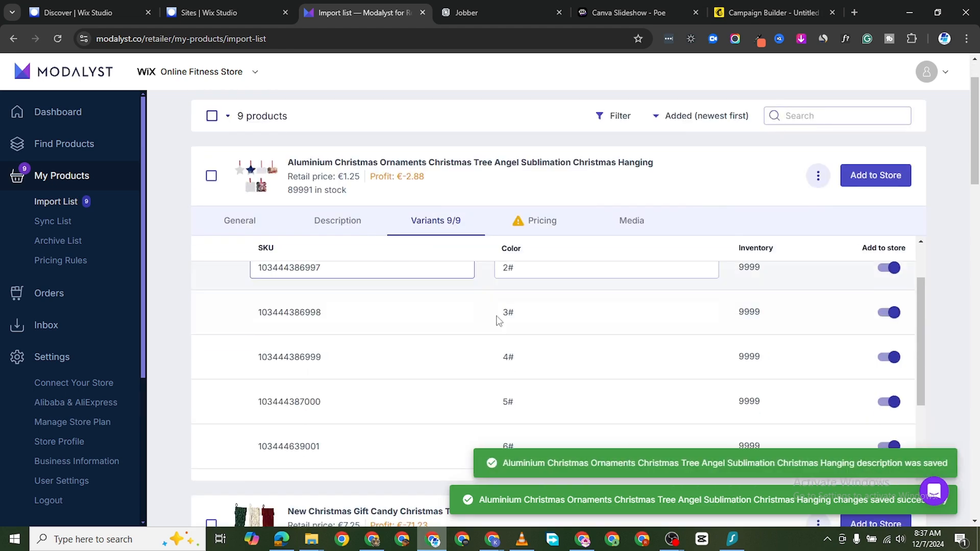
scroll(305, 342, "up", 1)
scroll(582, 314, "down", 1)
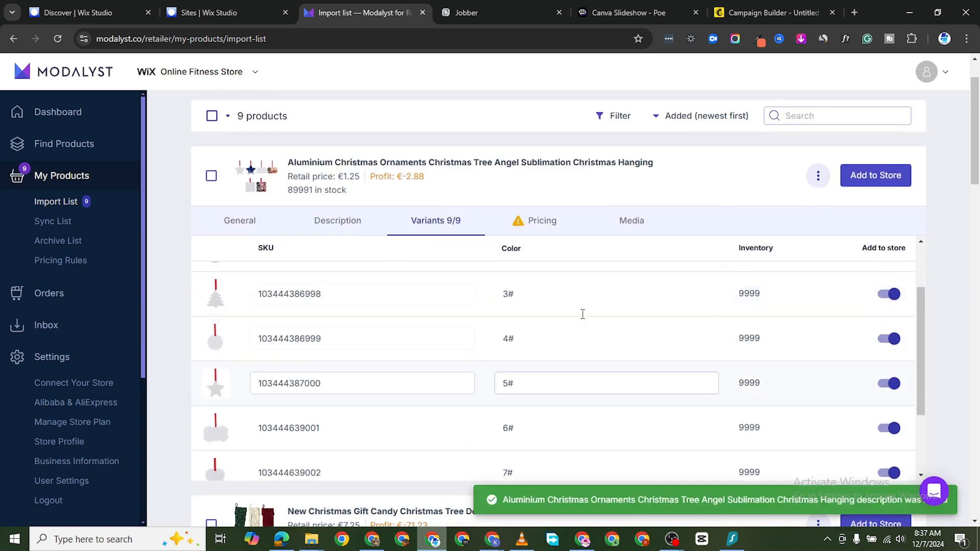
scroll(582, 314, "down", 4)
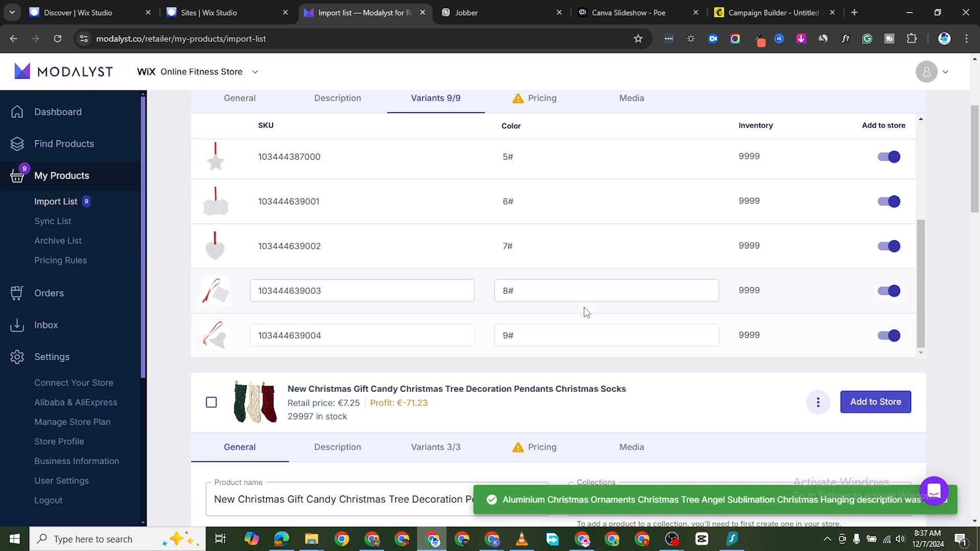
- Exclude the aluminium ornaments' 9# and 8# variants from the store import, and include both again
left_click(888, 337)
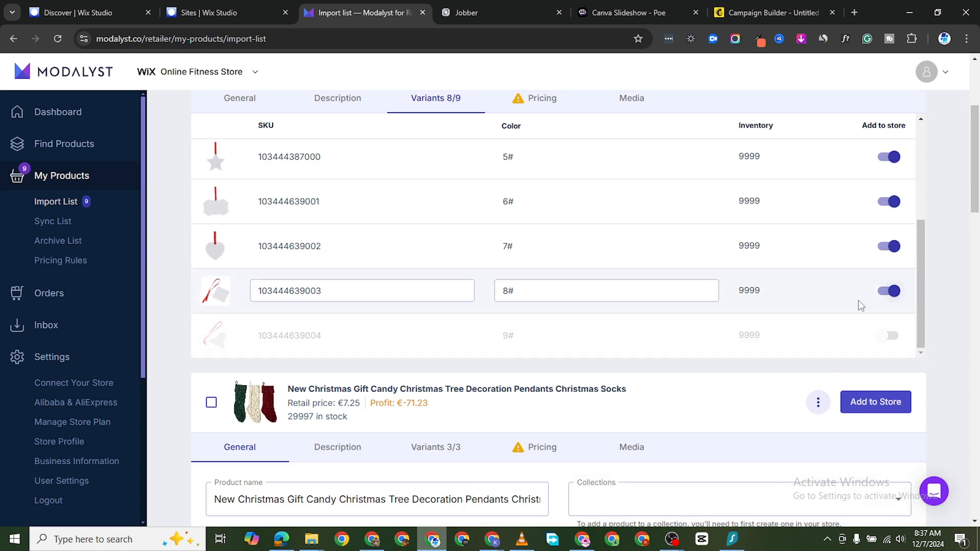
left_click(891, 293)
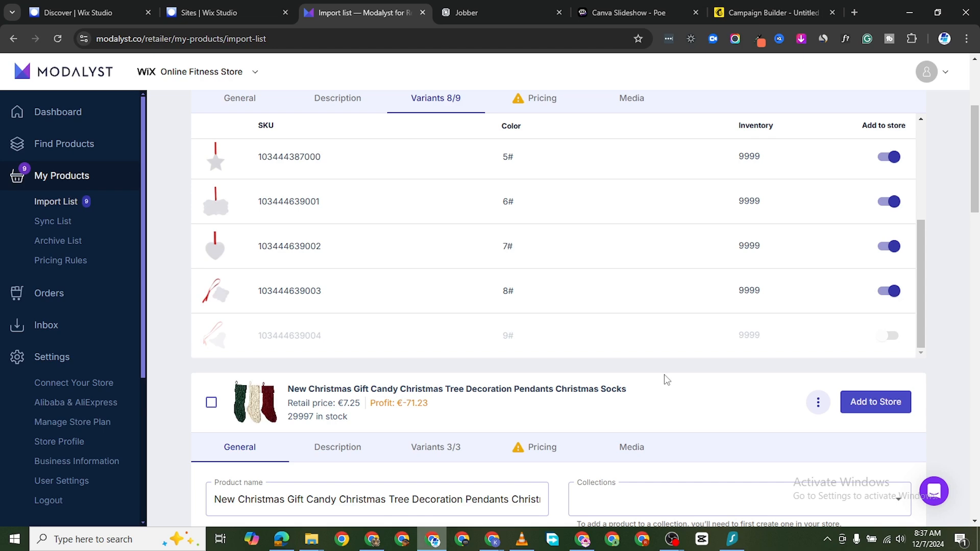
left_click(892, 294)
left_click(890, 337)
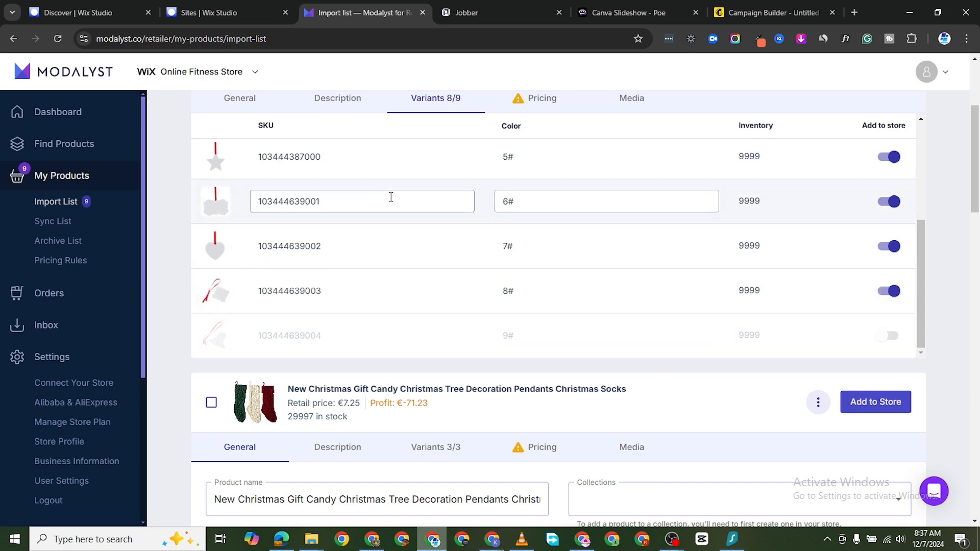
- Rename the colour of the star-shaped 5# ornament variant as "Red"
scroll(451, 270, "down", 2)
scroll(457, 265, "up", 5)
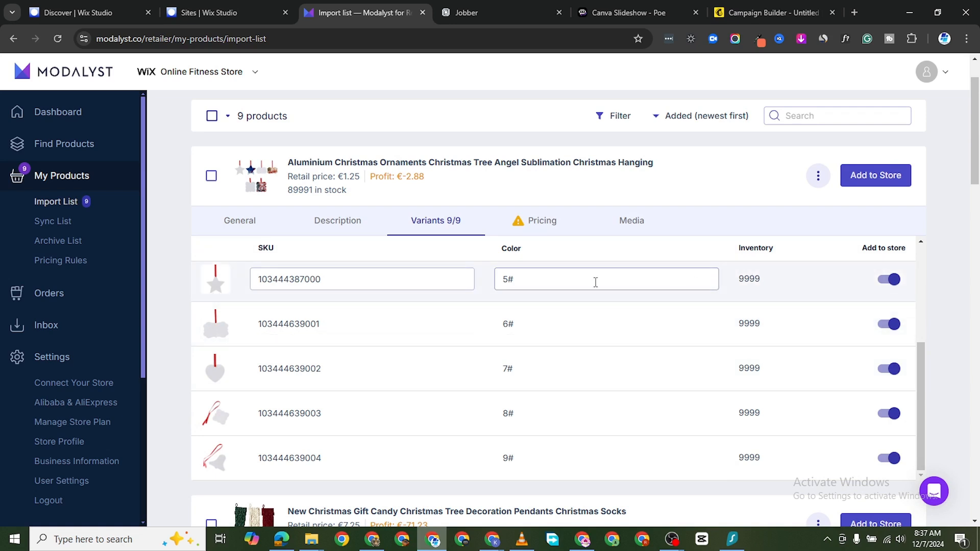
left_click(525, 284)
left_click(526, 324)
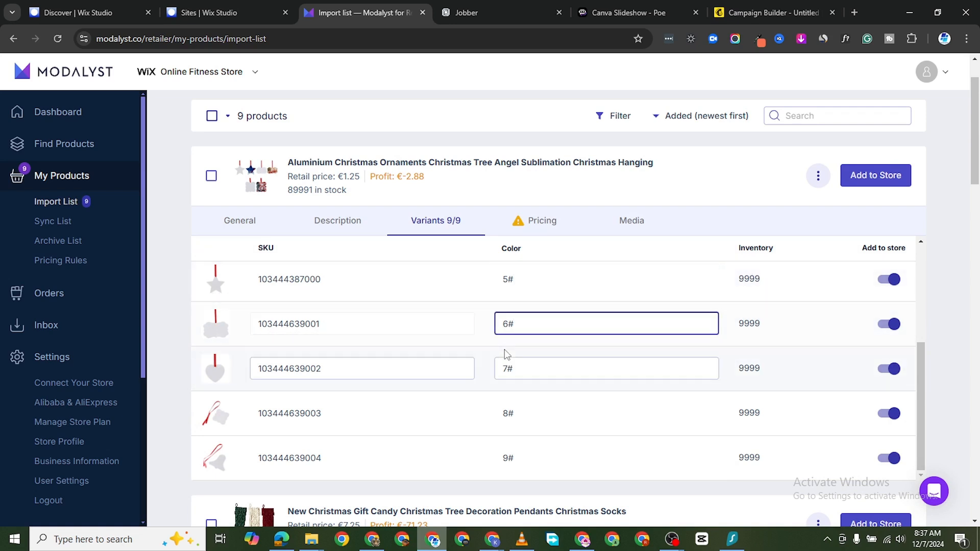
left_click(524, 368)
left_click(525, 413)
left_click(522, 457)
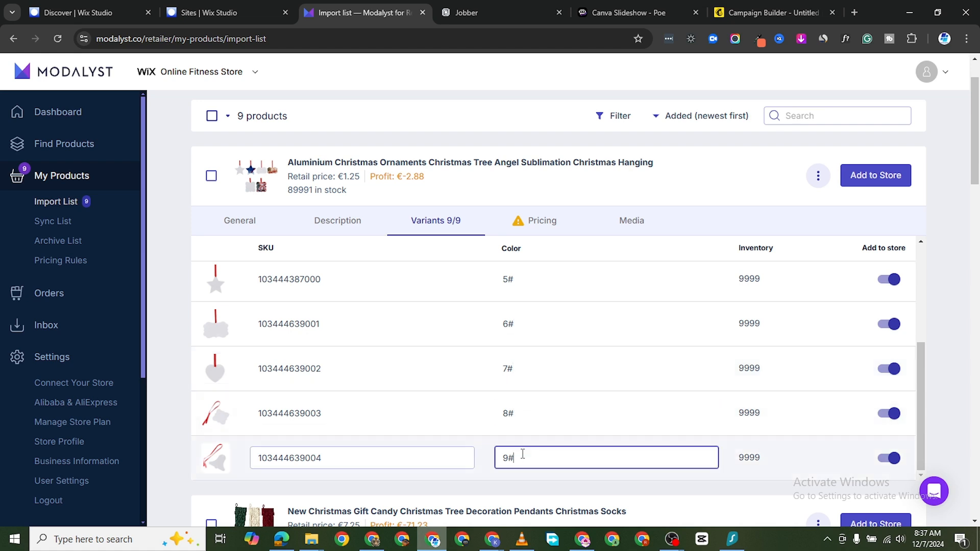
scroll(502, 263, "down", 1)
left_click(525, 204)
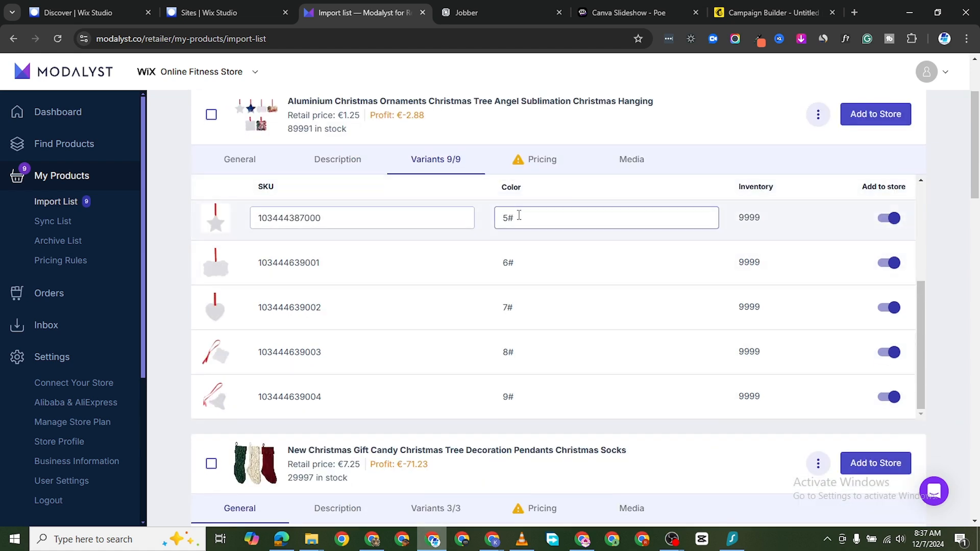
double_click(519, 215)
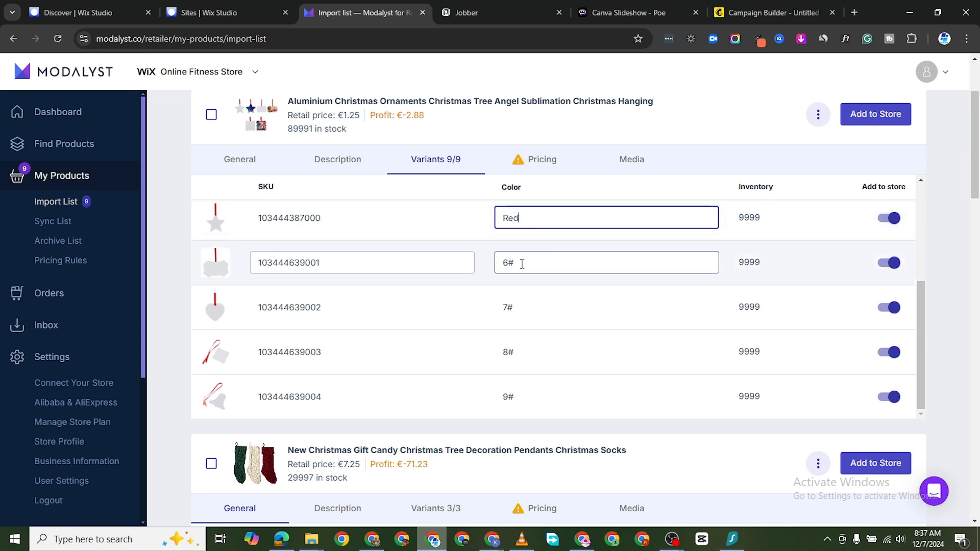
- Set the selling prices of ornament variants 1# and 2# to €5.25 each
left_click(533, 160)
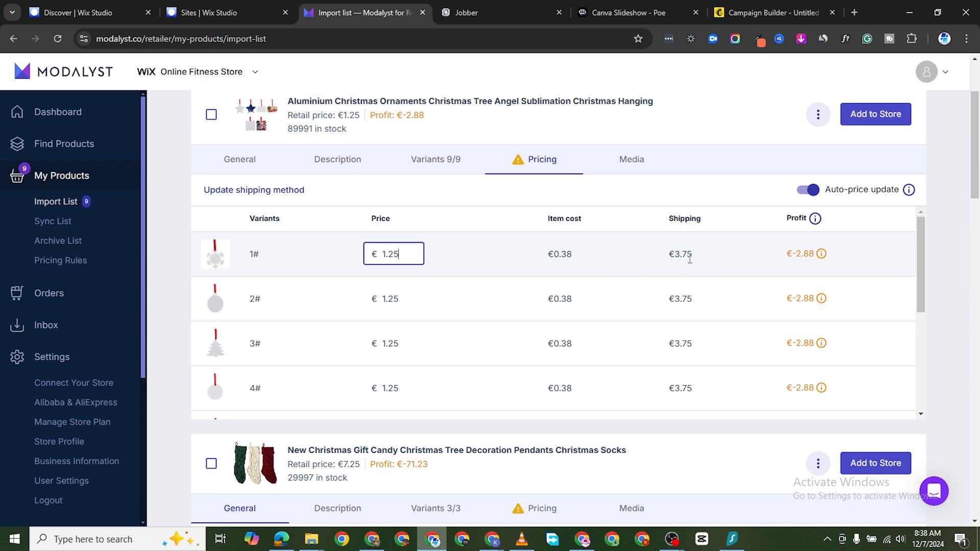
left_click(385, 254)
left_click(413, 259)
left_click(546, 259)
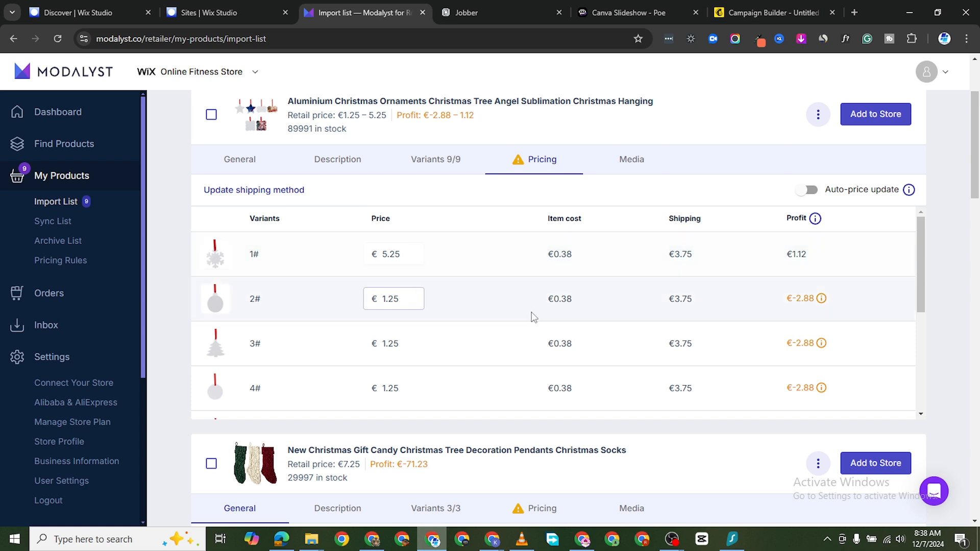
left_click(400, 302)
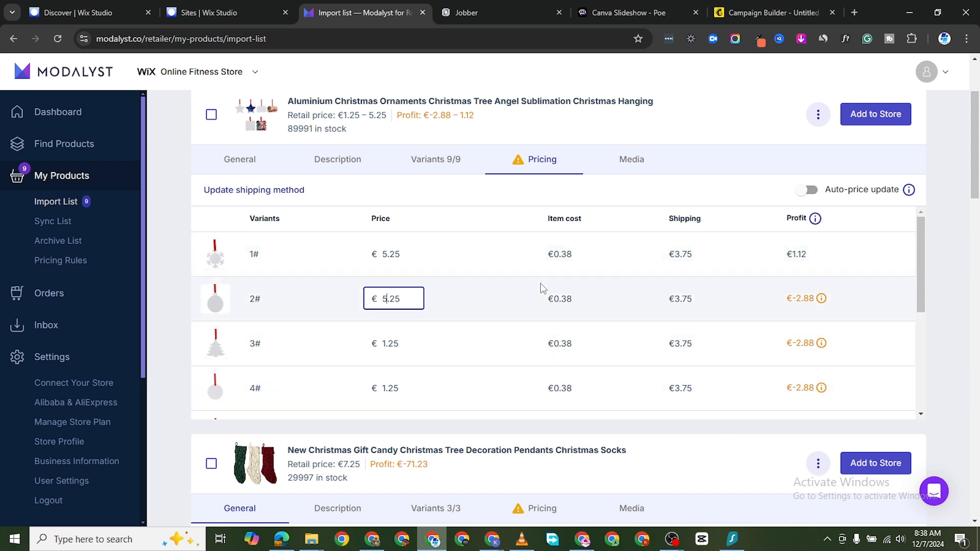
left_click(575, 299)
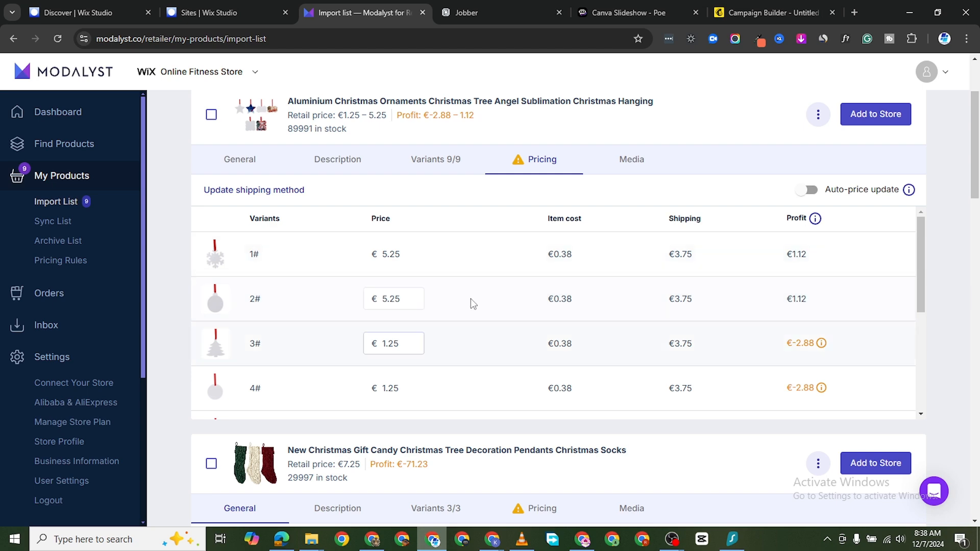
- Review the ornament variants' selling prices and select all products on this page of the import list
scroll(560, 365, "down", 6)
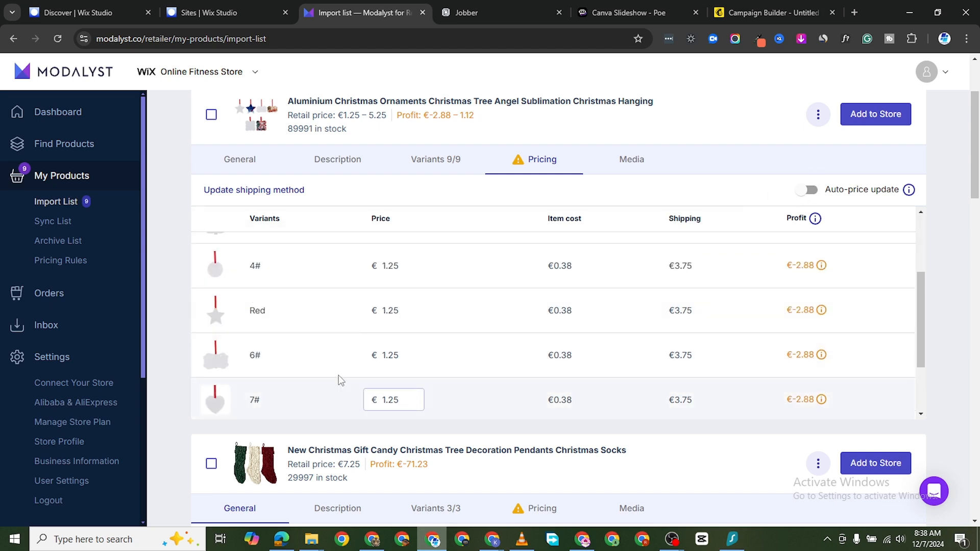
scroll(518, 252, "up", 8)
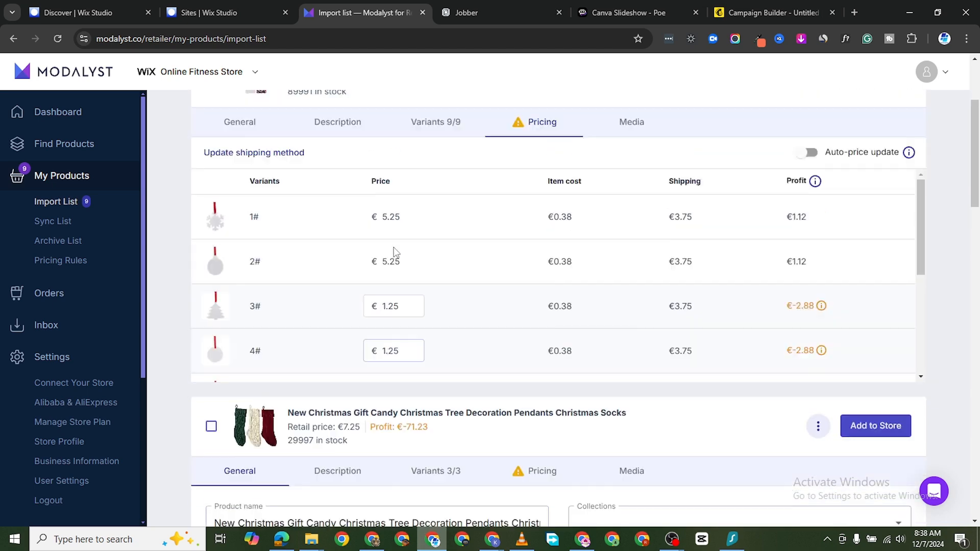
scroll(455, 436, "down", 8)
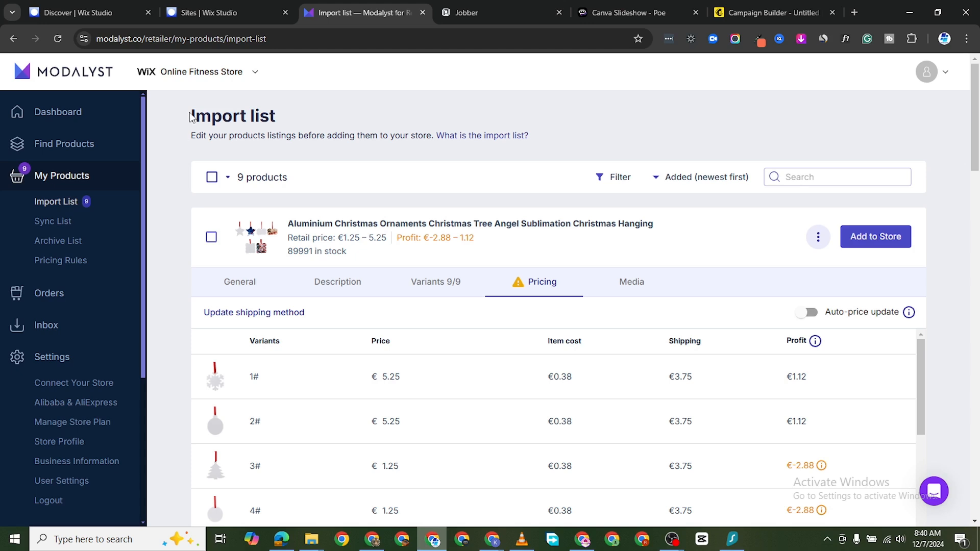
left_click(215, 183)
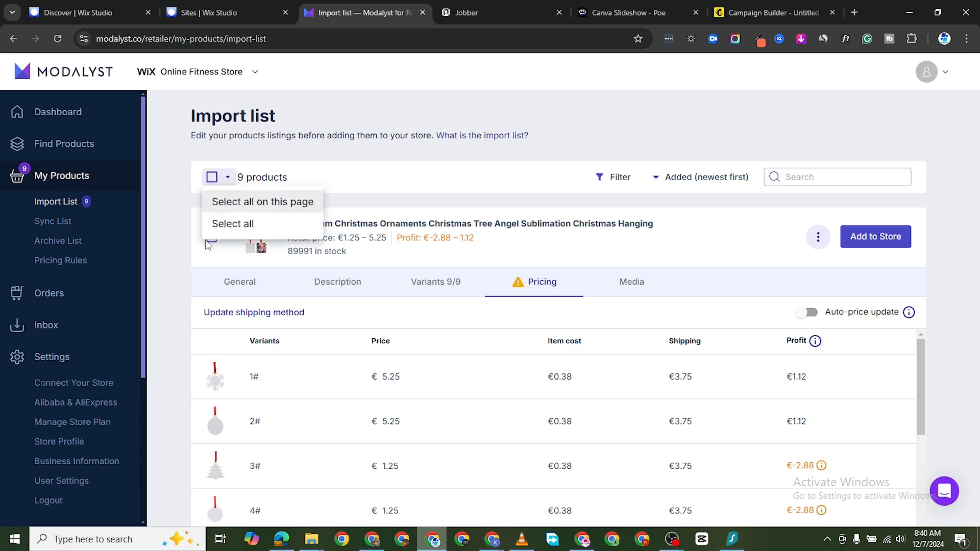
left_click(249, 203)
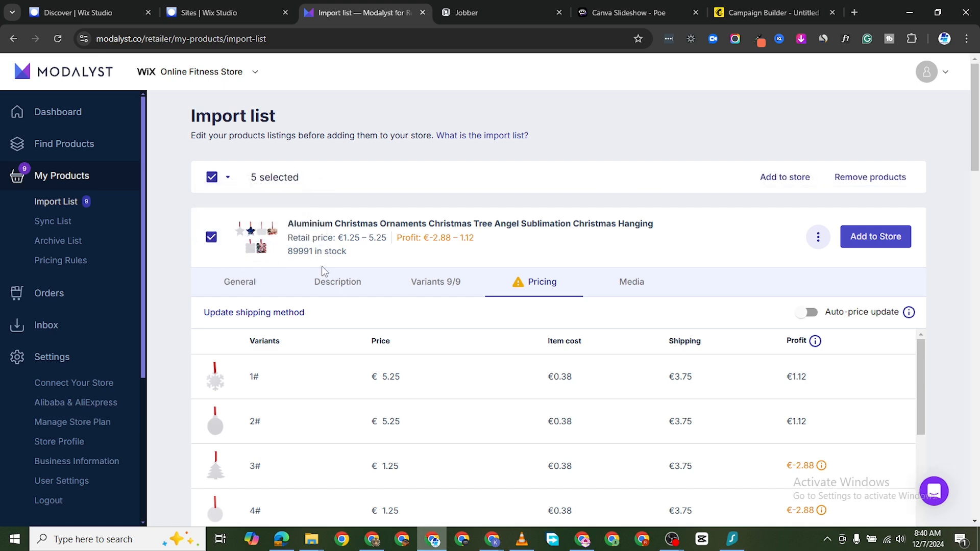
- Look over the selected products and add the aluminium Christmas ornaments to the store
scroll(394, 366, "down", 20)
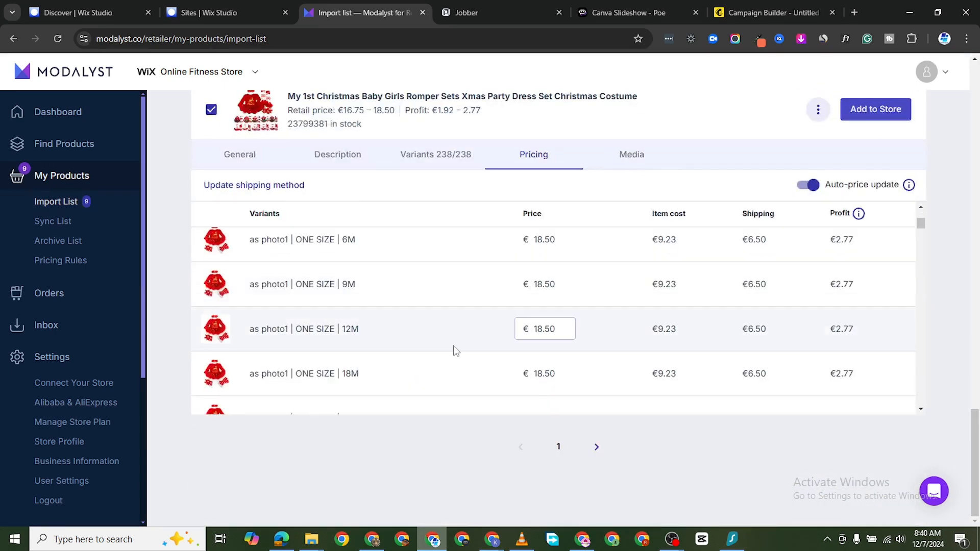
scroll(456, 351, "up", 20)
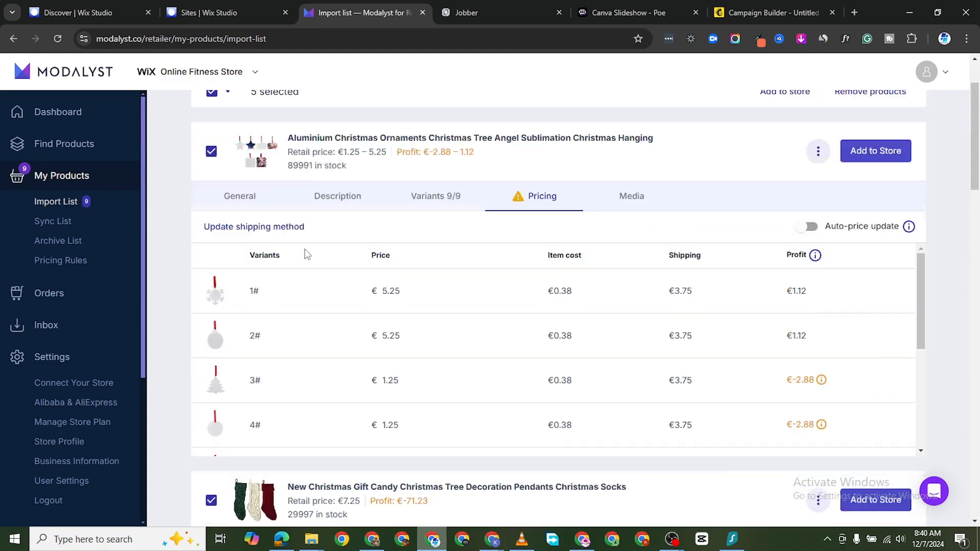
scroll(307, 254, "up", 2)
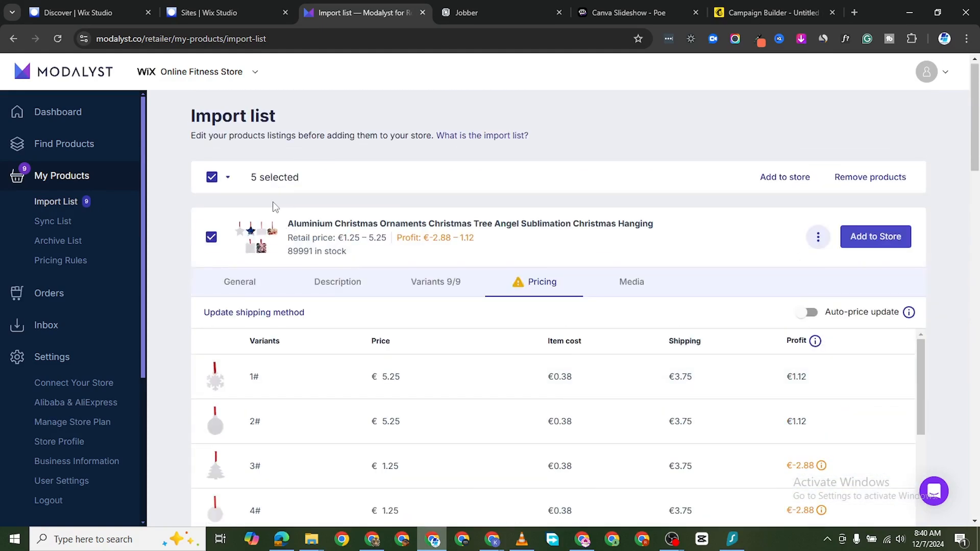
left_click(885, 240)
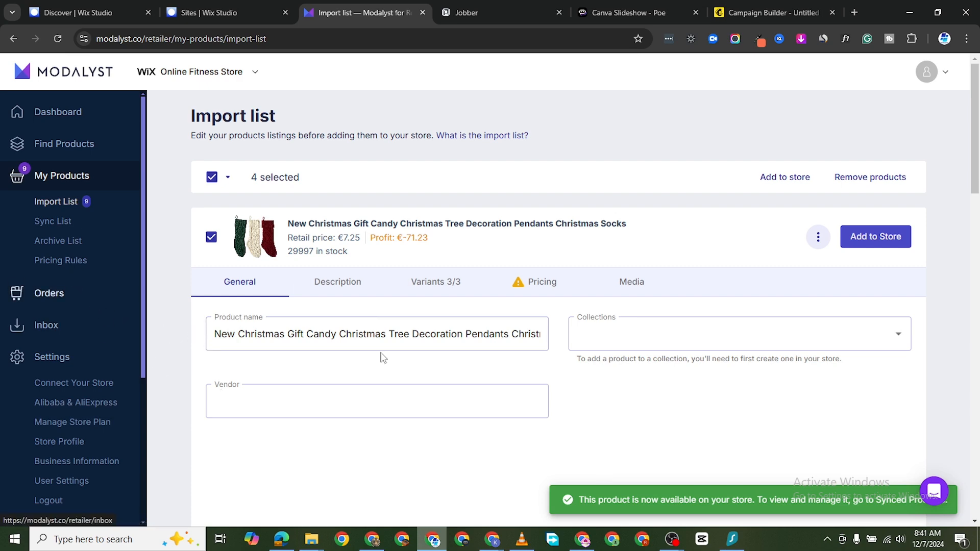
- Look through the products remaining in the import list and their pricing
scroll(405, 390, "down", 15)
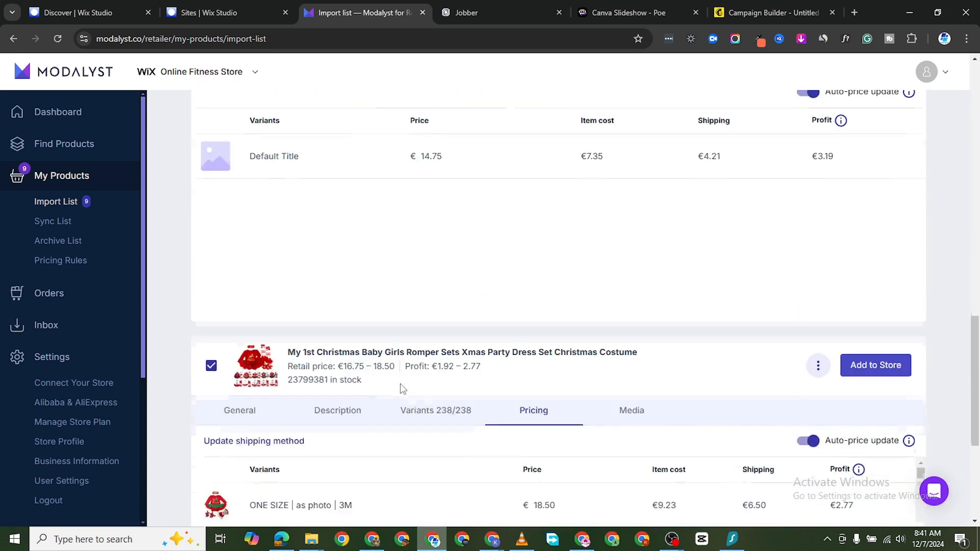
scroll(403, 403, "down", 5)
scroll(402, 403, "down", 5)
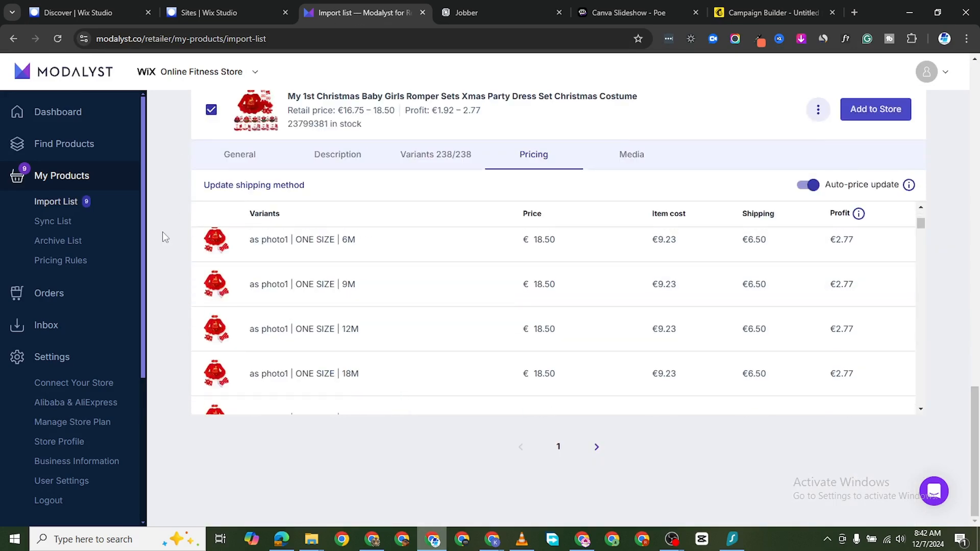
scroll(163, 232, "up", 3)
scroll(91, 223, "up", 5)
scroll(88, 216, "down", 1)
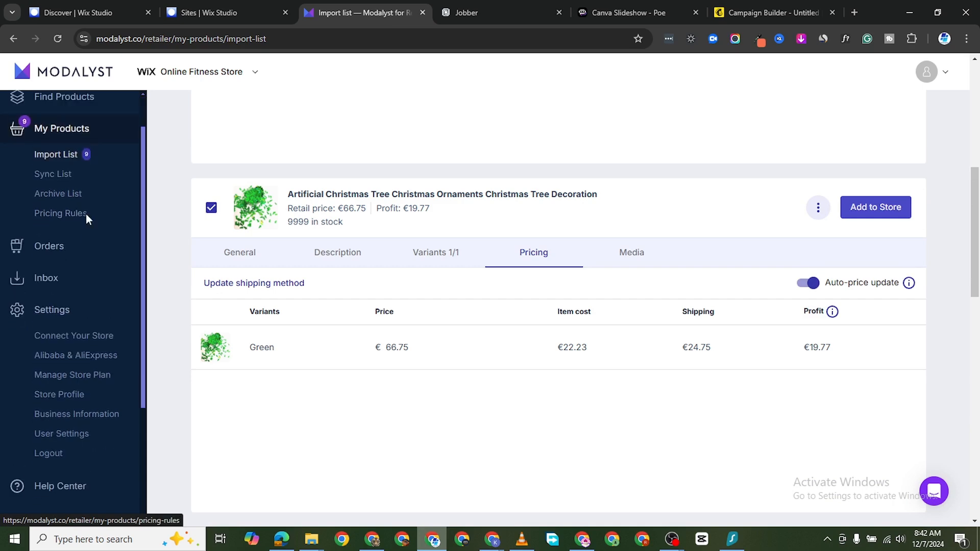
scroll(86, 249, "up", 1)
scroll(86, 249, "down", 4)
scroll(85, 249, "up", 4)
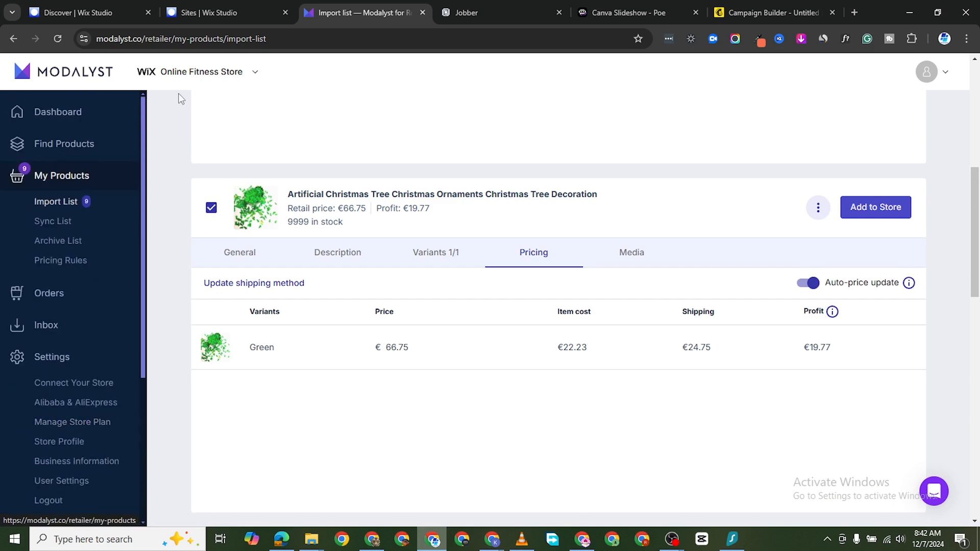
- Switch to the Wix dashboard, start the website design task and choose to customize a template
left_click(221, 15)
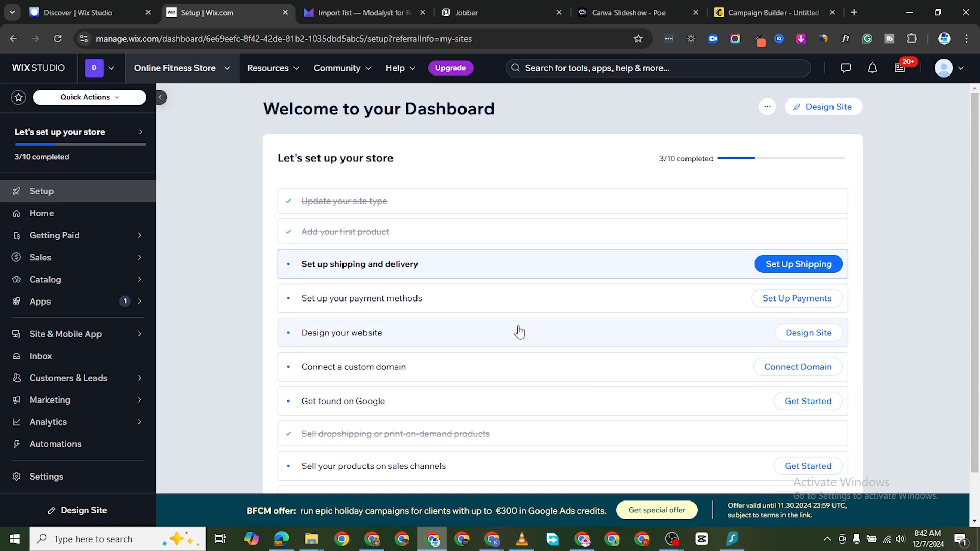
left_click(799, 334)
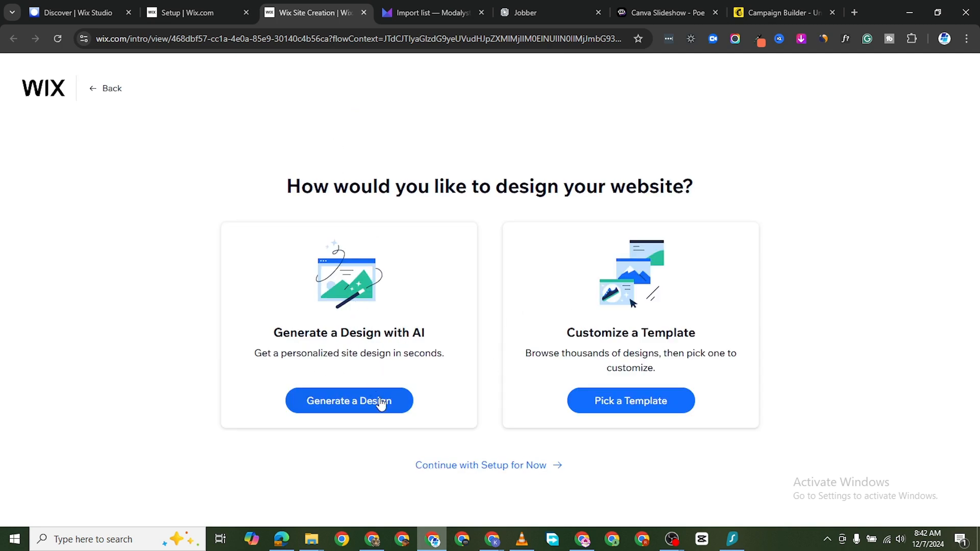
left_click(302, 406)
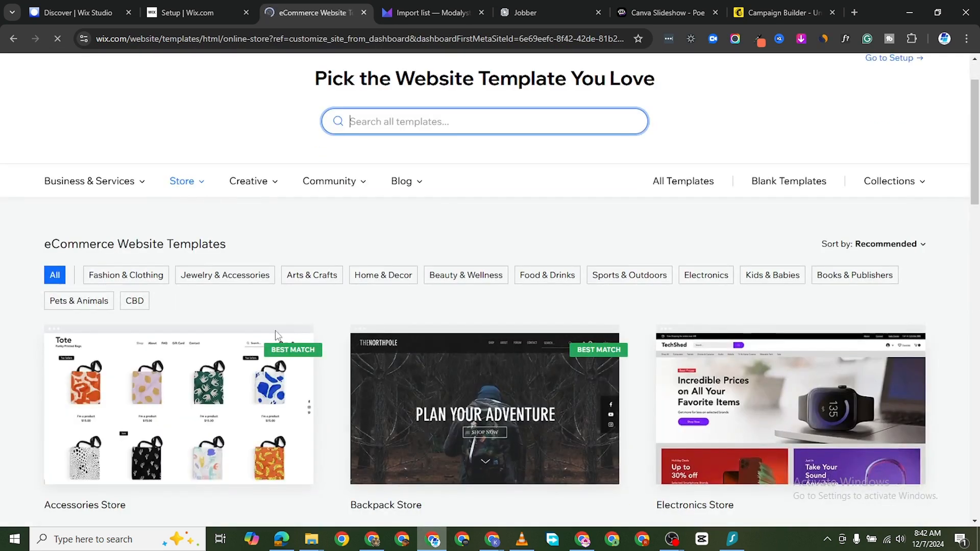
- Browse the eCommerce templates, open the Gift Shop template for editing and dismiss the AI content dialog
scroll(559, 397, "down", 1)
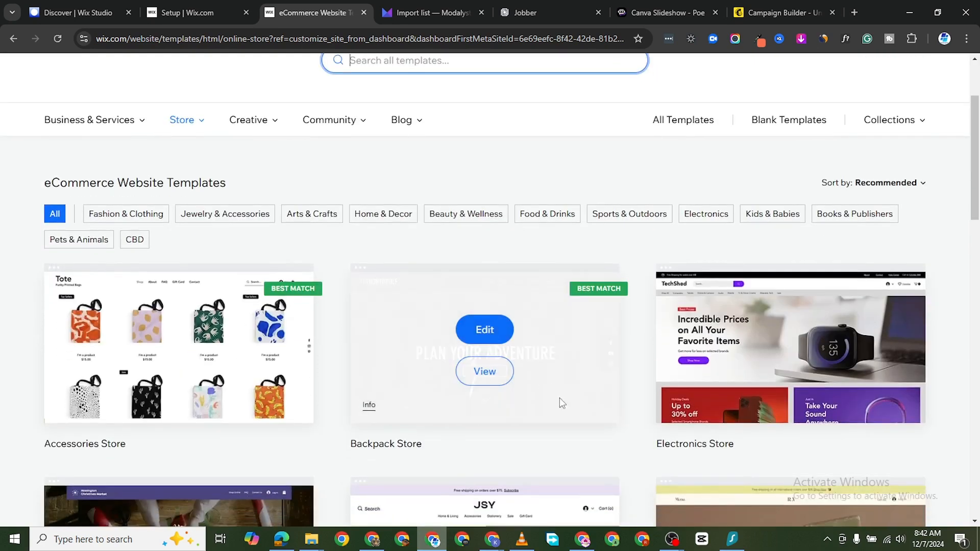
scroll(501, 459, "down", 1)
scroll(632, 367, "down", 1)
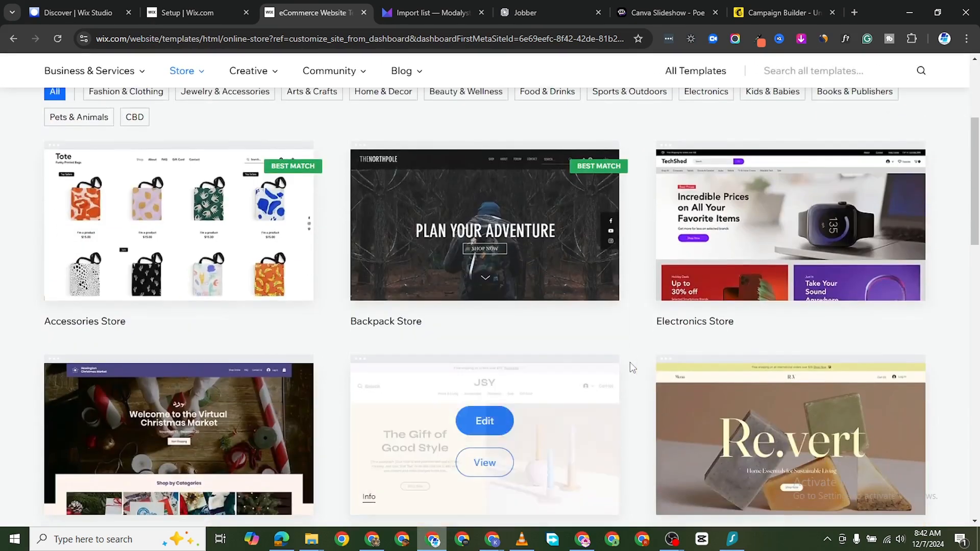
scroll(667, 338, "up", 1)
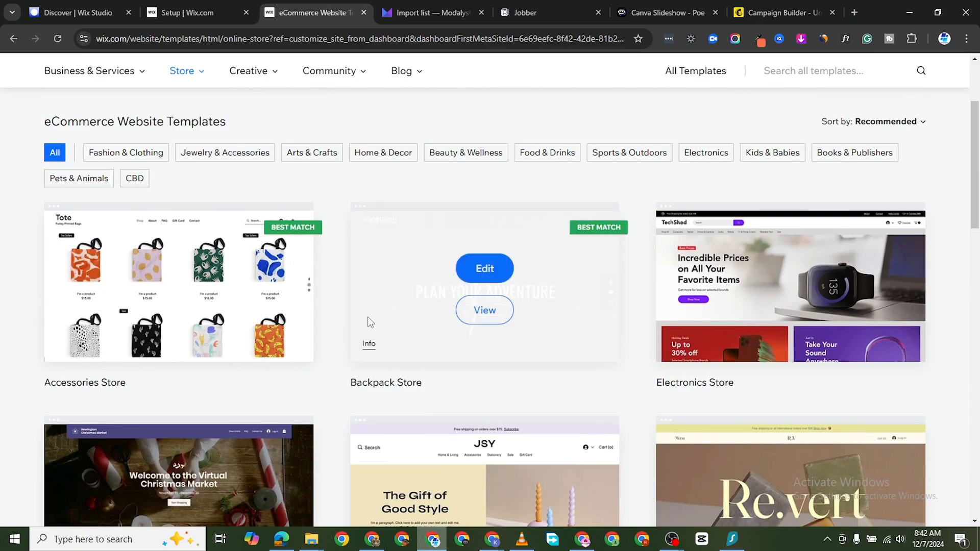
scroll(550, 388, "down", 1)
scroll(550, 388, "down", 3)
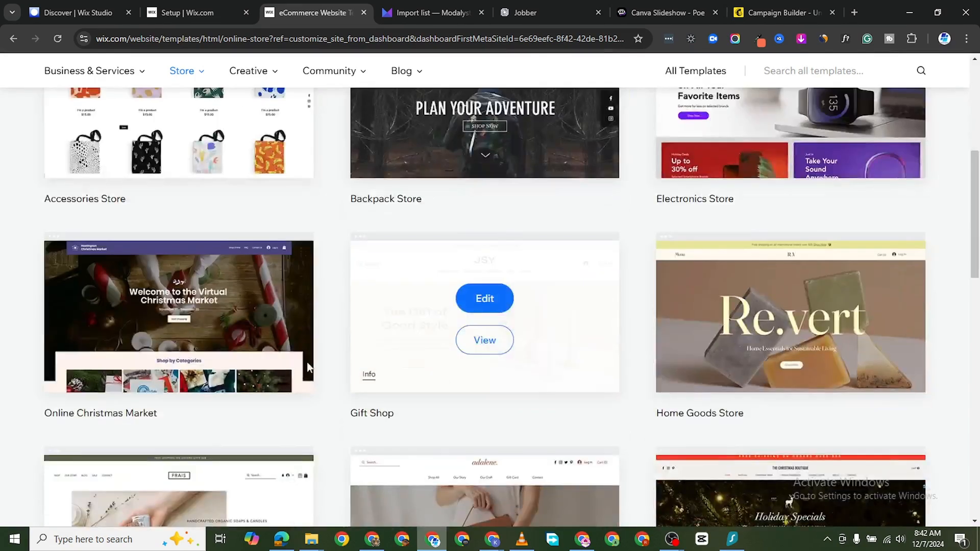
scroll(763, 291, "up", 1)
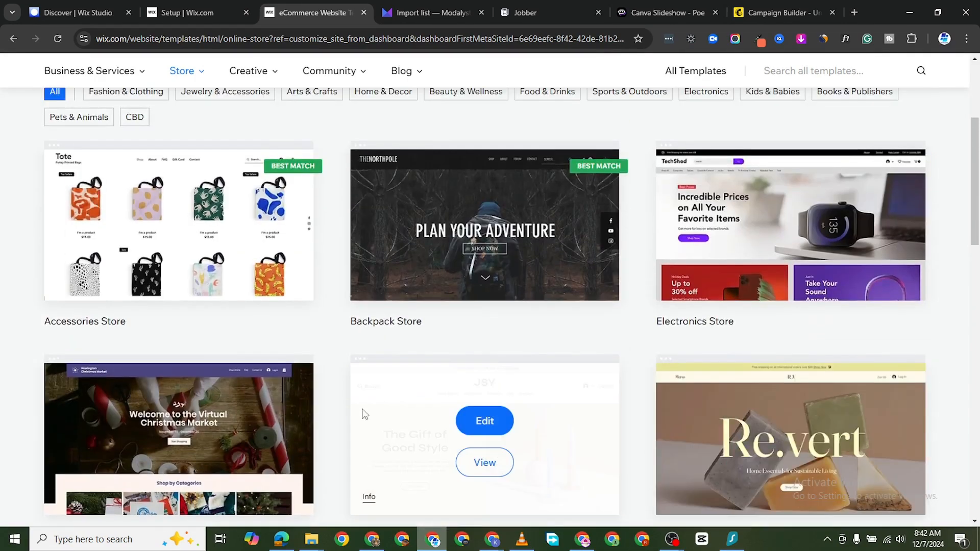
scroll(466, 420, "down", 1)
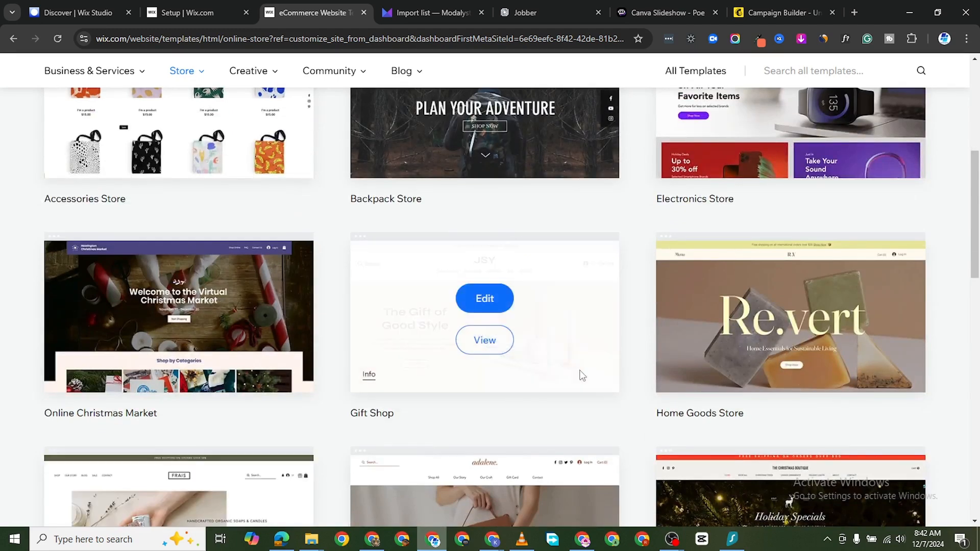
left_click(493, 301)
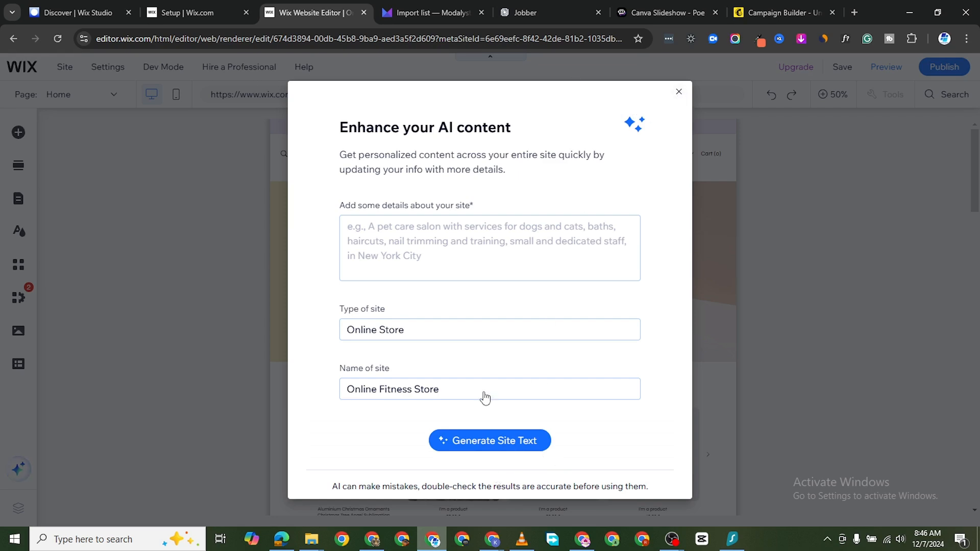
left_click(679, 92)
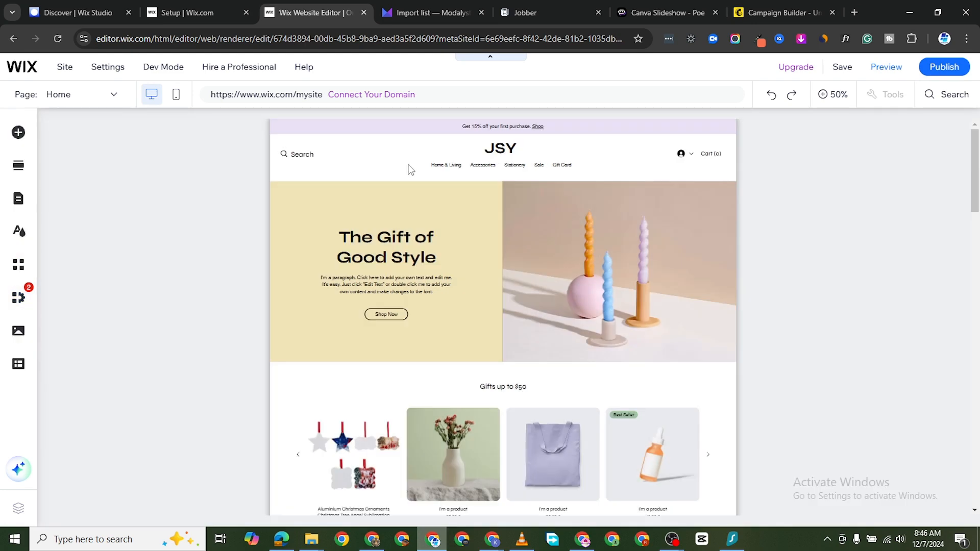
- Examine the template's home page at 100% zoom, including its welcome banner, product gallery and Home & Living Essentials section
left_click(822, 94)
scroll(478, 373, "down", 6)
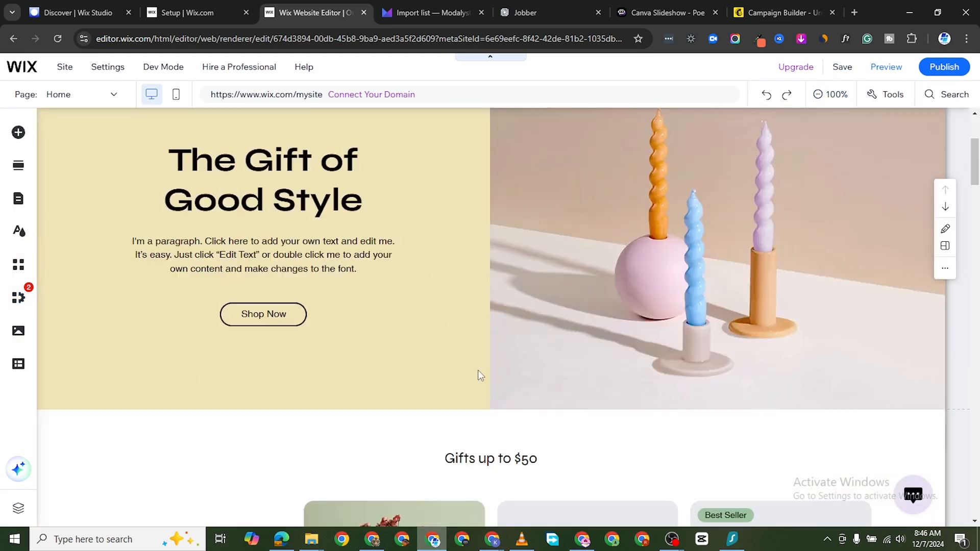
scroll(494, 343, "up", 6)
scroll(494, 338, "down", 3)
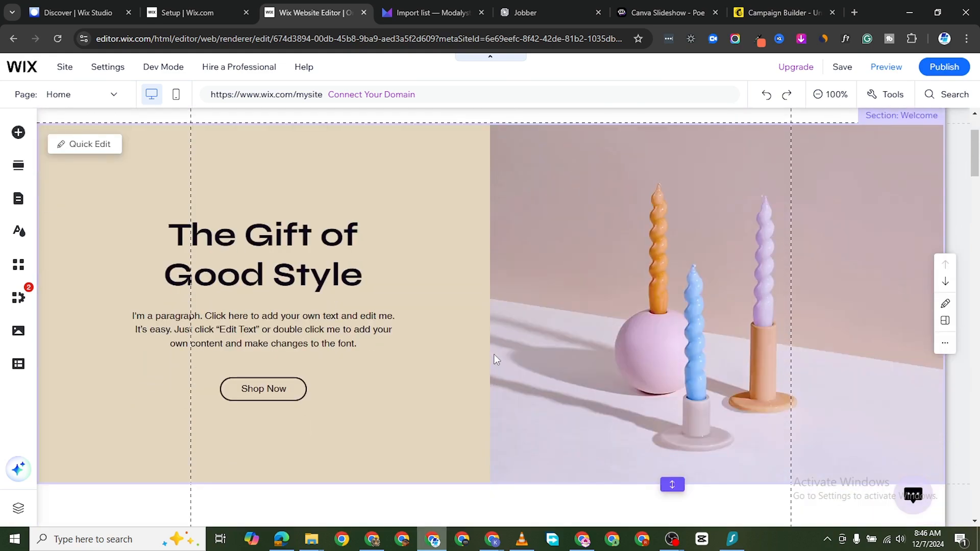
scroll(520, 317, "up", 1)
scroll(519, 321, "down", 10)
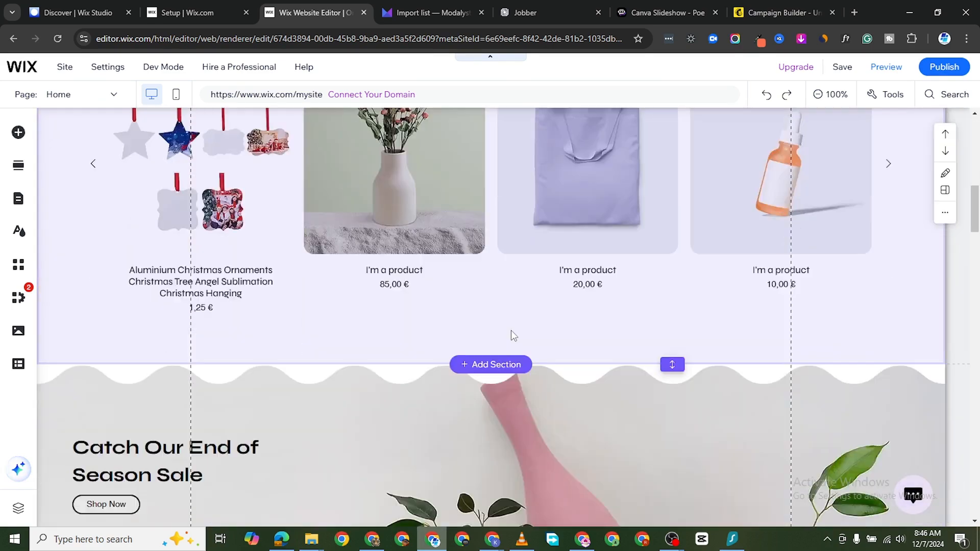
scroll(513, 330, "up", 7)
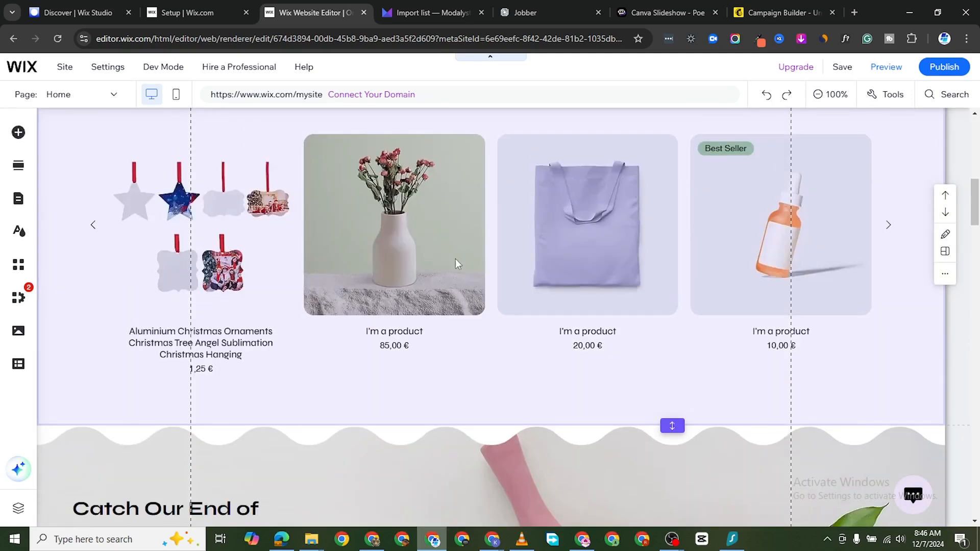
scroll(561, 194, "down", 2)
scroll(612, 182, "up", 2)
scroll(699, 219, "down", 15)
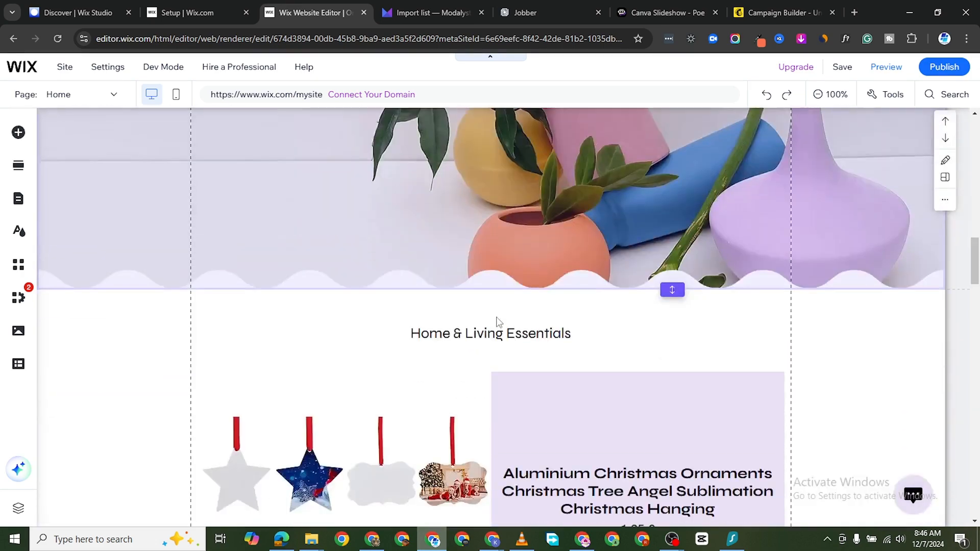
scroll(480, 338, "down", 14)
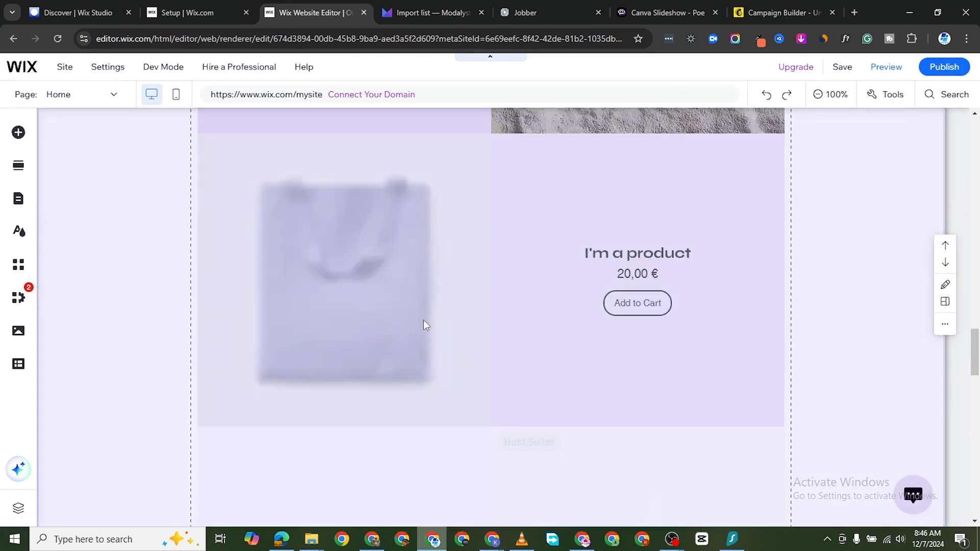
scroll(449, 270, "up", 12)
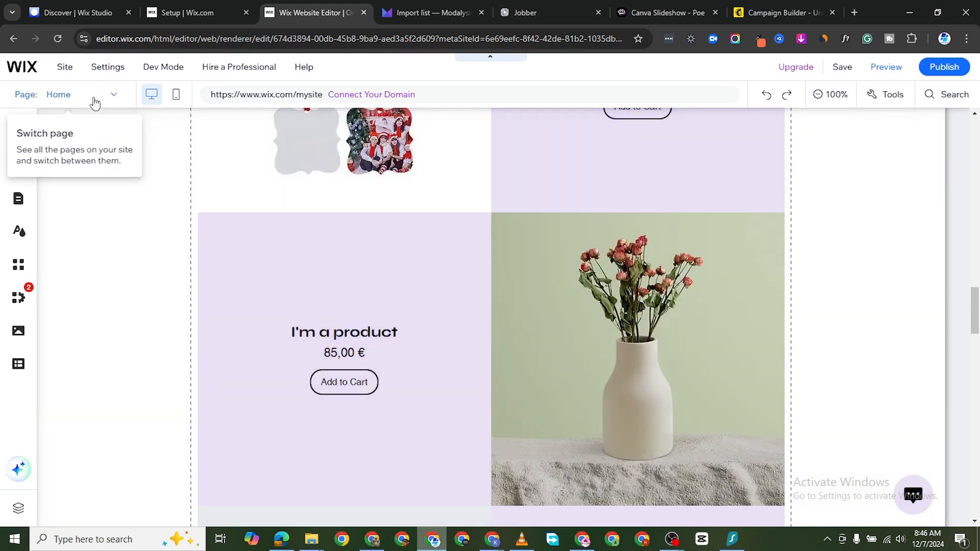
- Look through the site's page list and switch the editor to the Product Page
left_click(95, 98)
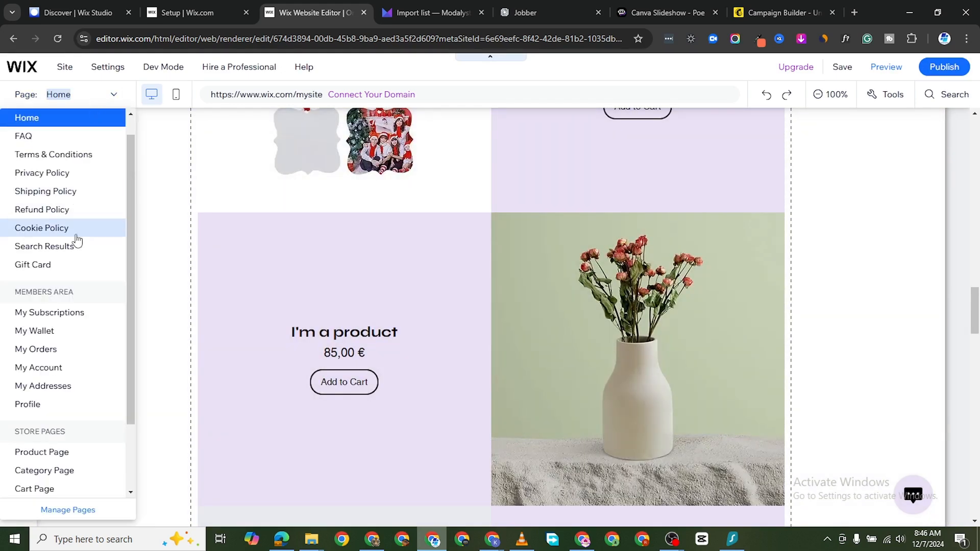
scroll(66, 219, "down", 1)
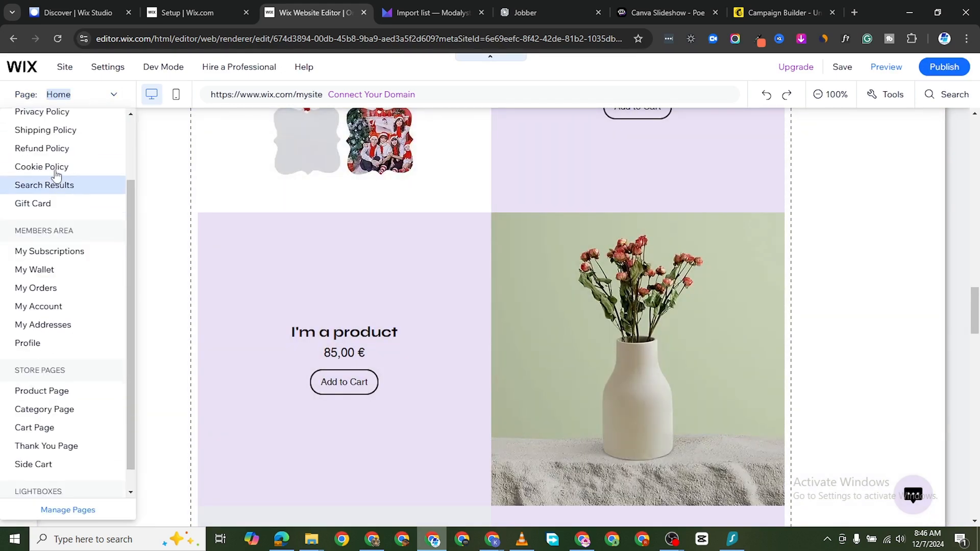
scroll(62, 204, "up", 2)
scroll(81, 337, "down", 2)
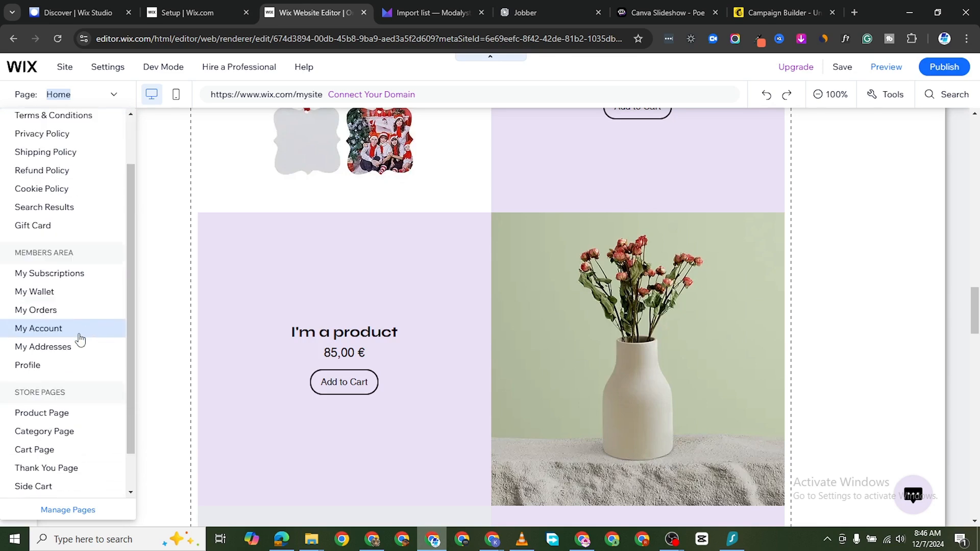
left_click(76, 368)
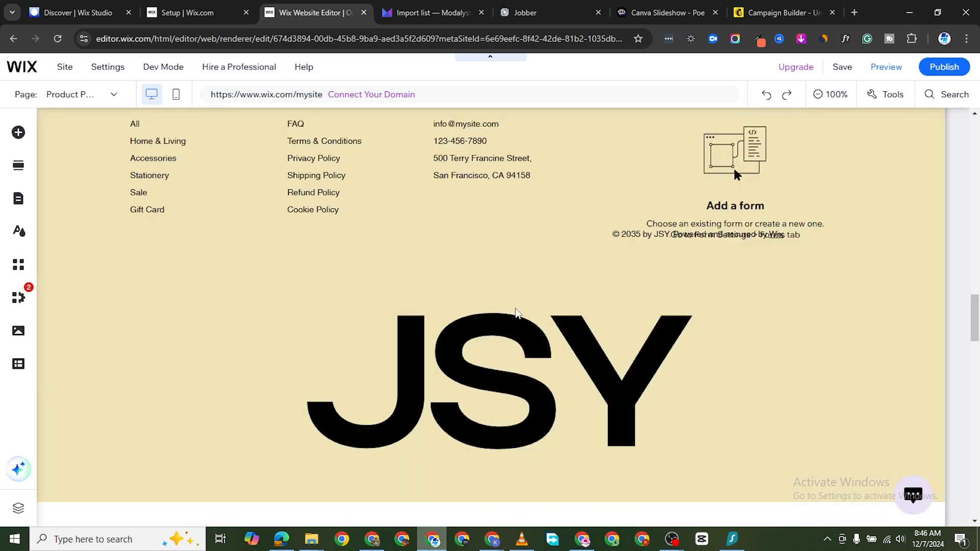
- Examine the Product Page's layout, including the sample product details and the product, refund and shipping info sections
scroll(617, 212, "up", 15)
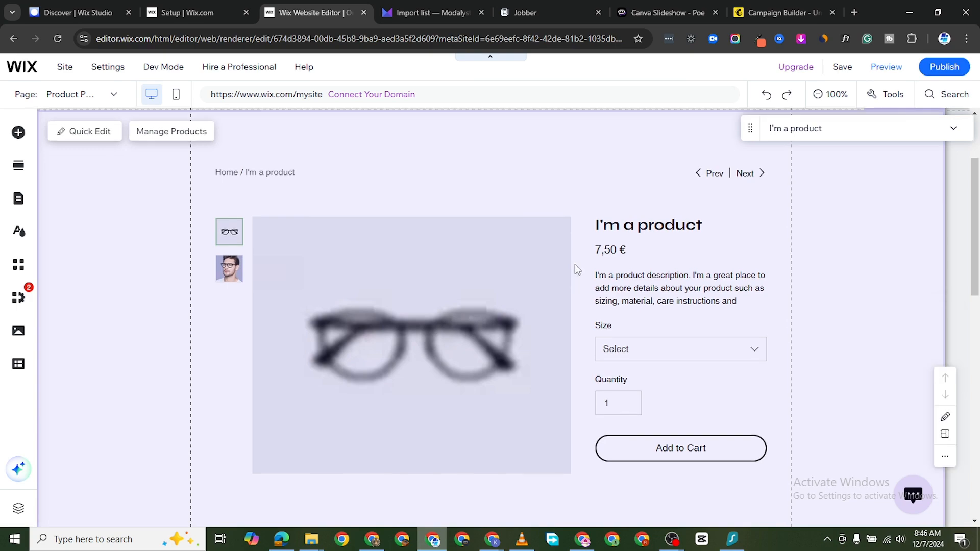
scroll(572, 246, "up", 2)
scroll(572, 282, "down", 15)
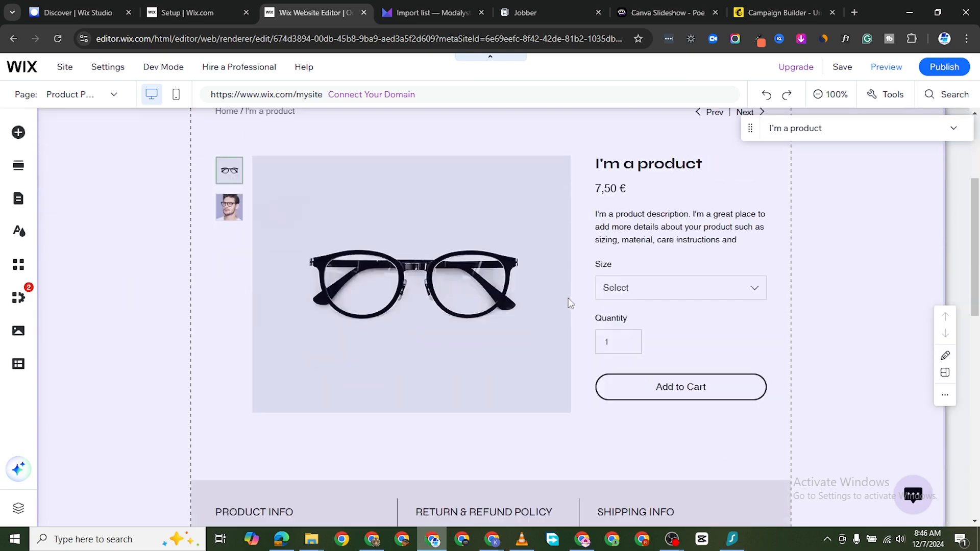
scroll(510, 289, "up", 12)
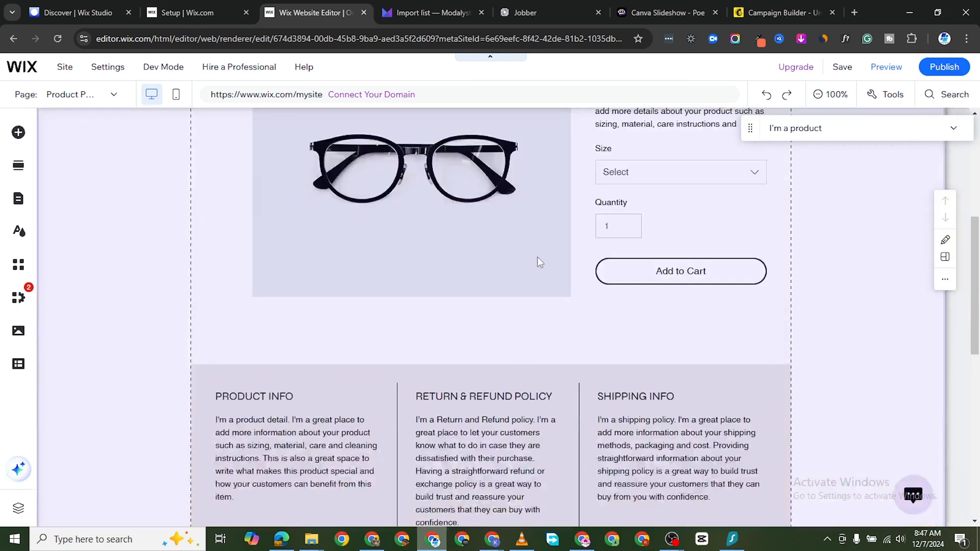
scroll(532, 281, "down", 3)
scroll(569, 263, "up", 1)
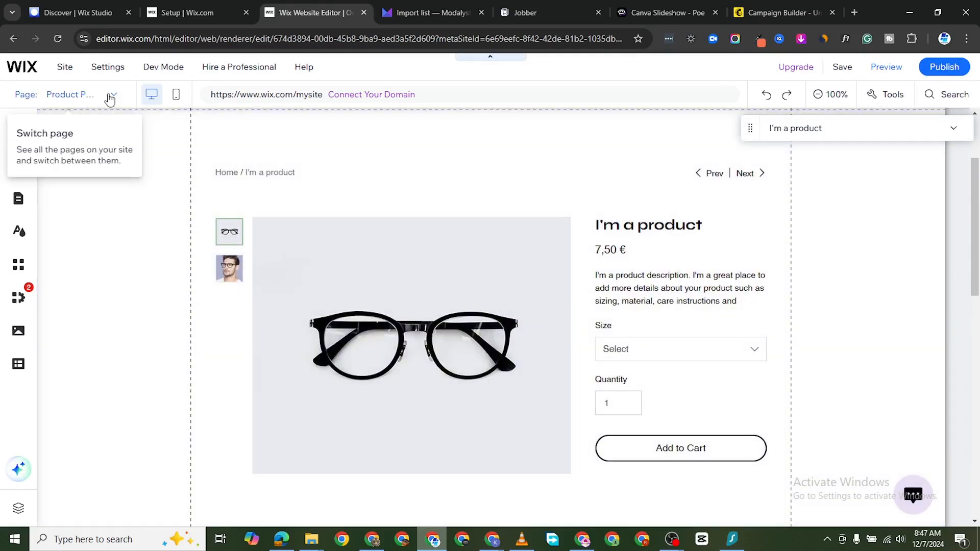
- Reselect the Product Page from the site's page list and reload the website editor
left_click(112, 94)
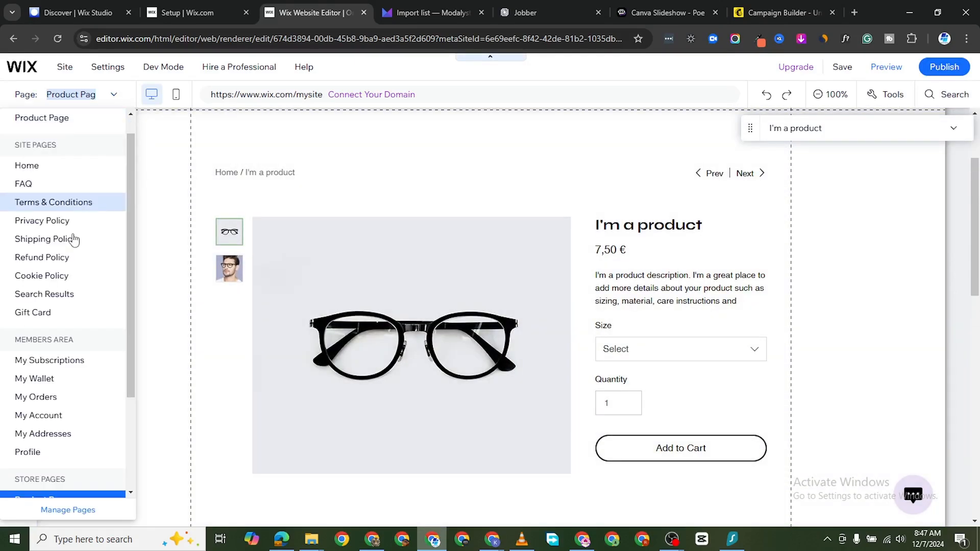
scroll(82, 403, "down", 3)
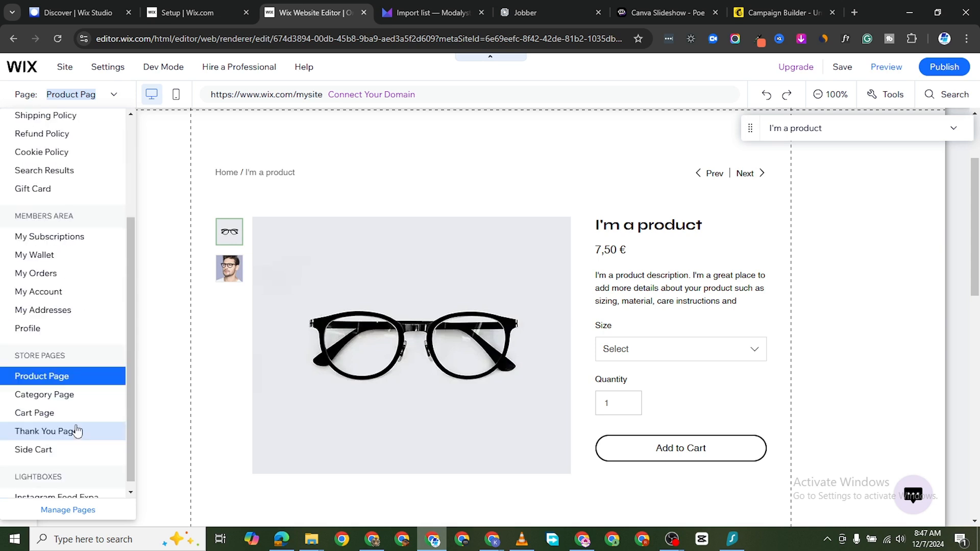
left_click(74, 373)
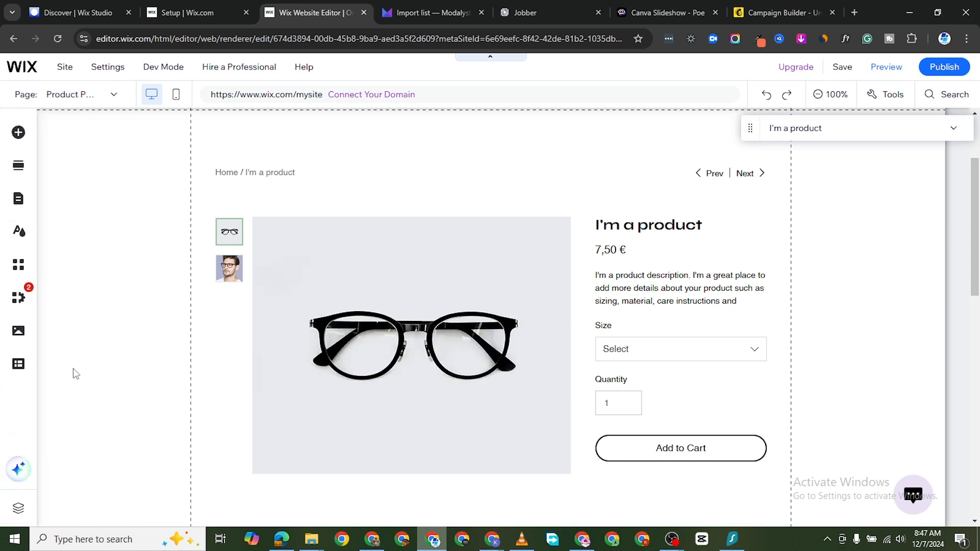
left_click(57, 39)
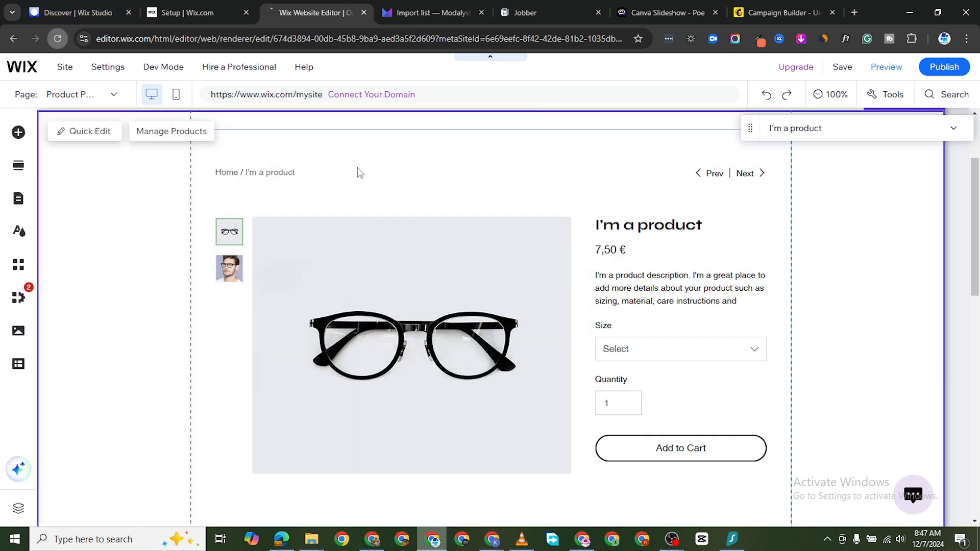
left_click(551, 124)
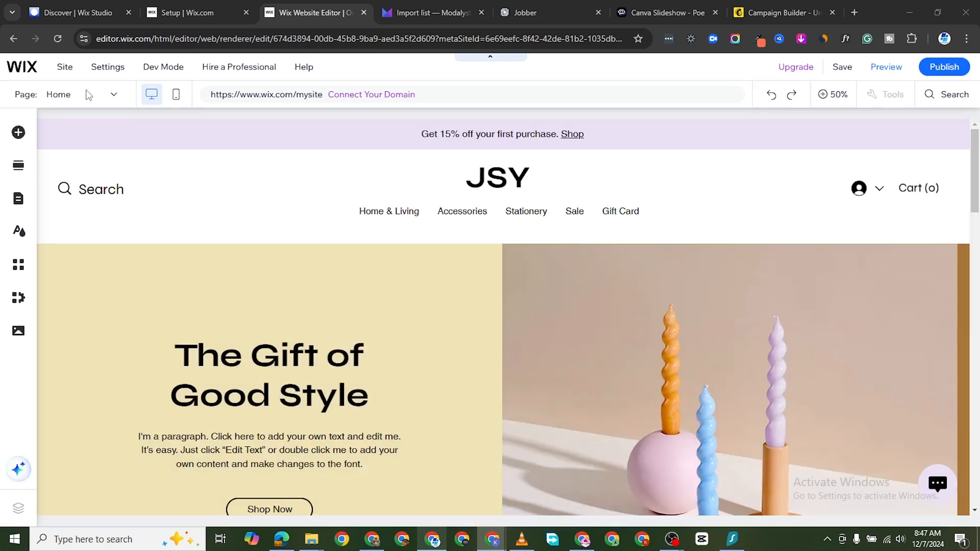
- Look through the site's page list, dismiss the AI content dialog and switch the editor from Home to the Product Page
left_click(104, 108)
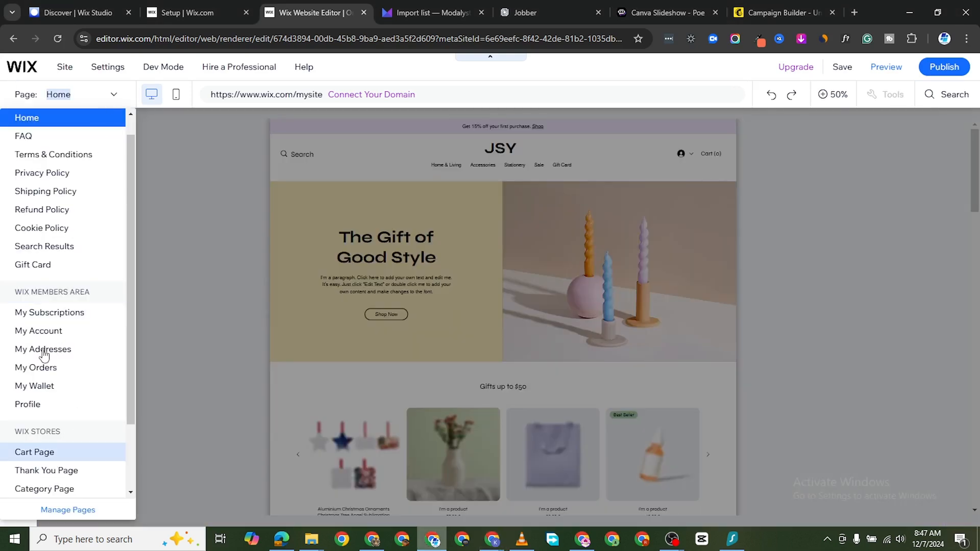
scroll(56, 337, "down", 2)
scroll(63, 390, "up", 2)
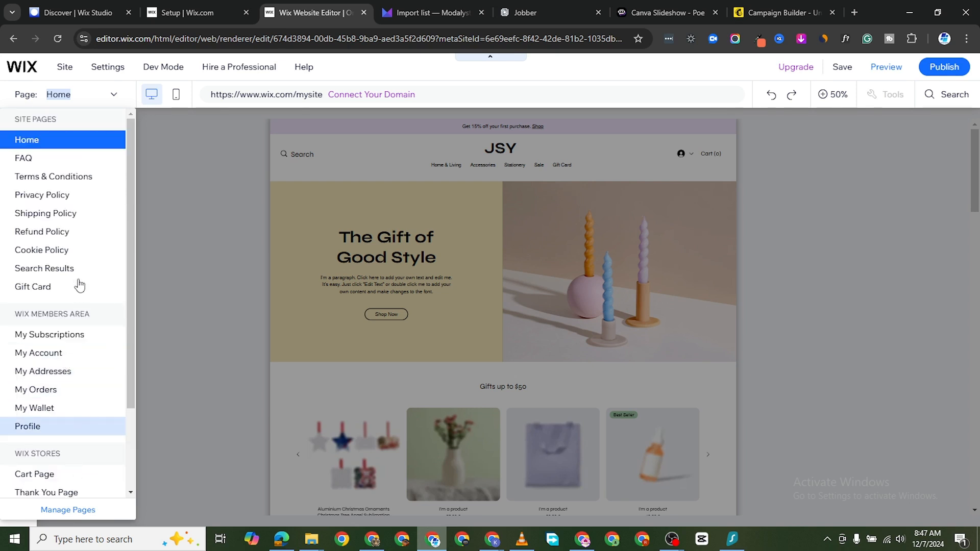
scroll(126, 398, "down", 2)
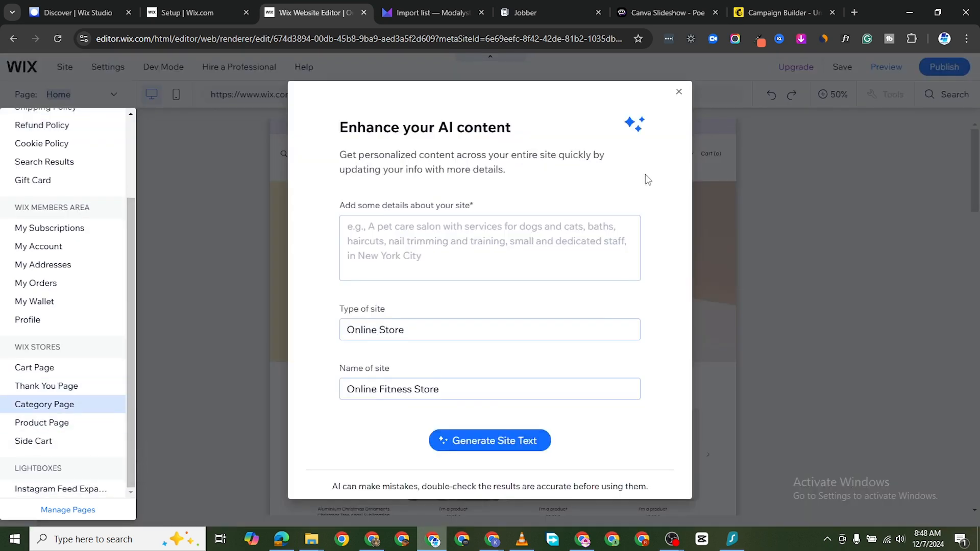
left_click(679, 92)
left_click(102, 99)
scroll(44, 403, "down", 2)
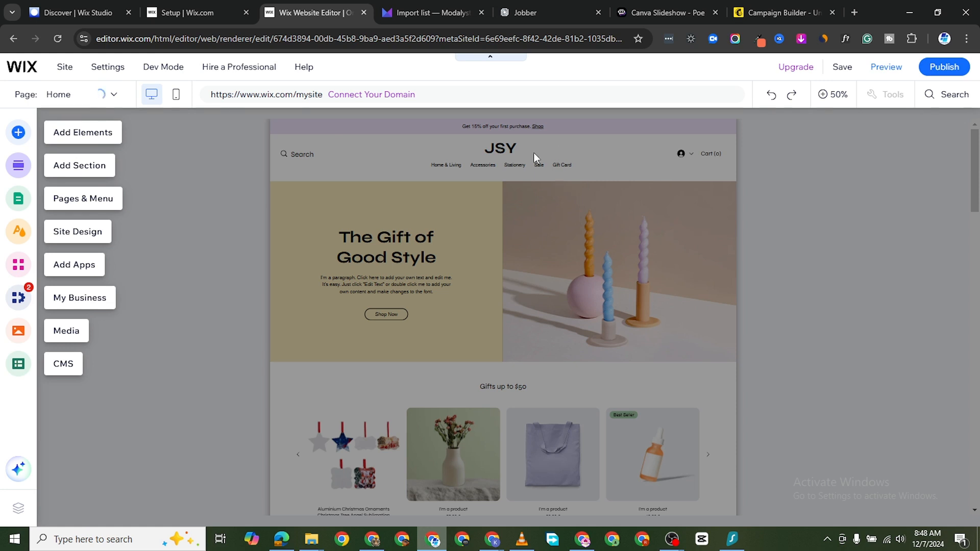
left_click(830, 97)
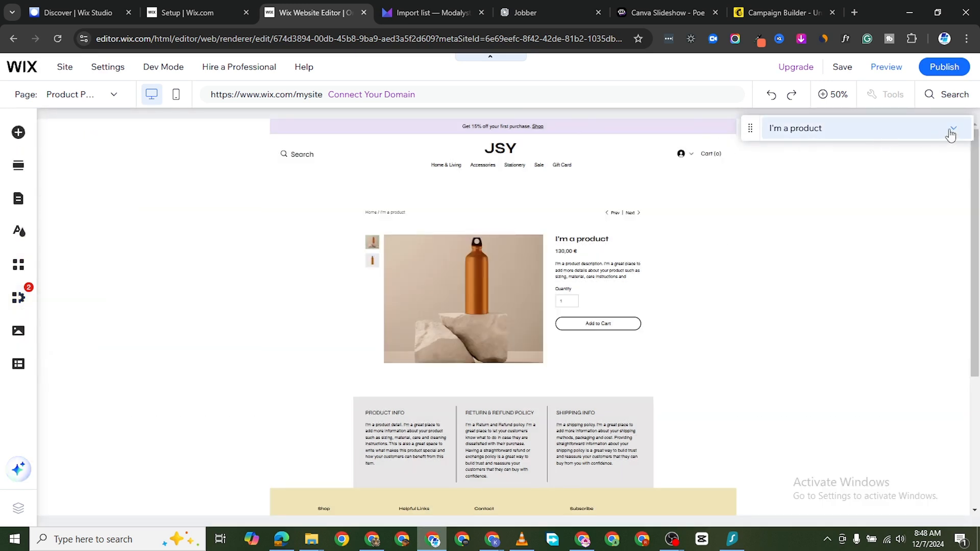
- Switch the Product Page preview to the eyeglasses sample product and look over the page
left_click(948, 129)
left_click(842, 175)
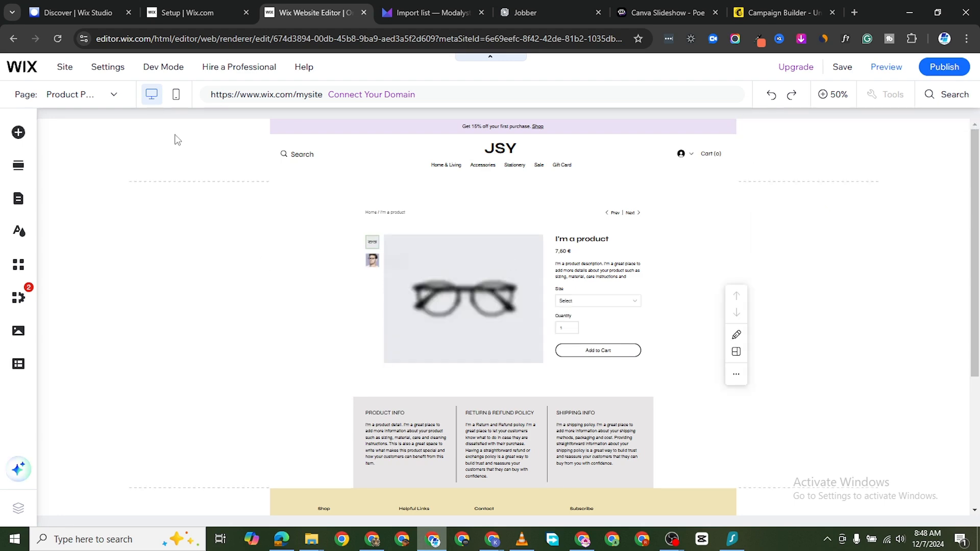
scroll(515, 290, "down", 5)
scroll(484, 282, "up", 5)
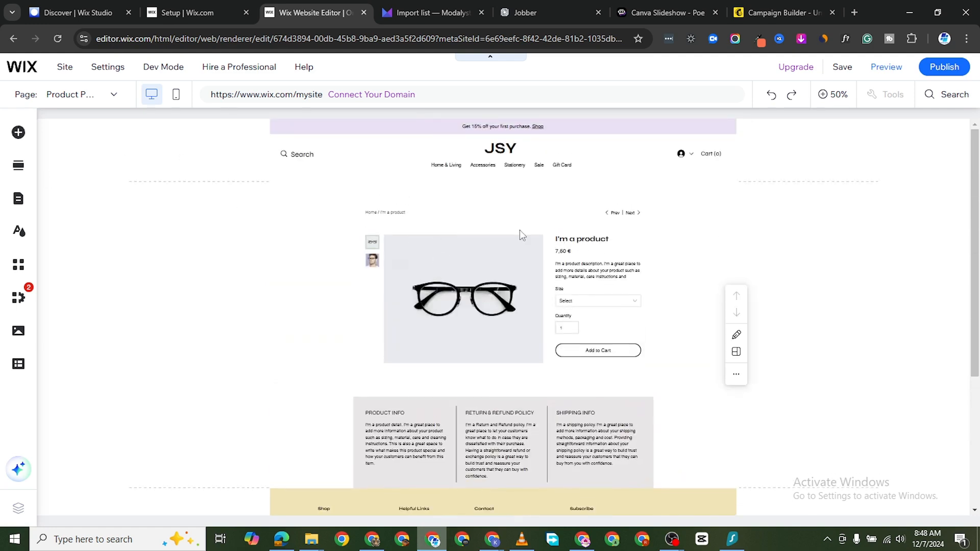
scroll(520, 280, "down", 5)
scroll(576, 284, "up", 5)
- Switch to the Wix dashboard, open the store catalog's Products list and dismiss the tip about adding products
mouse_move(378, 95)
key("ctrl+shift+Tab")
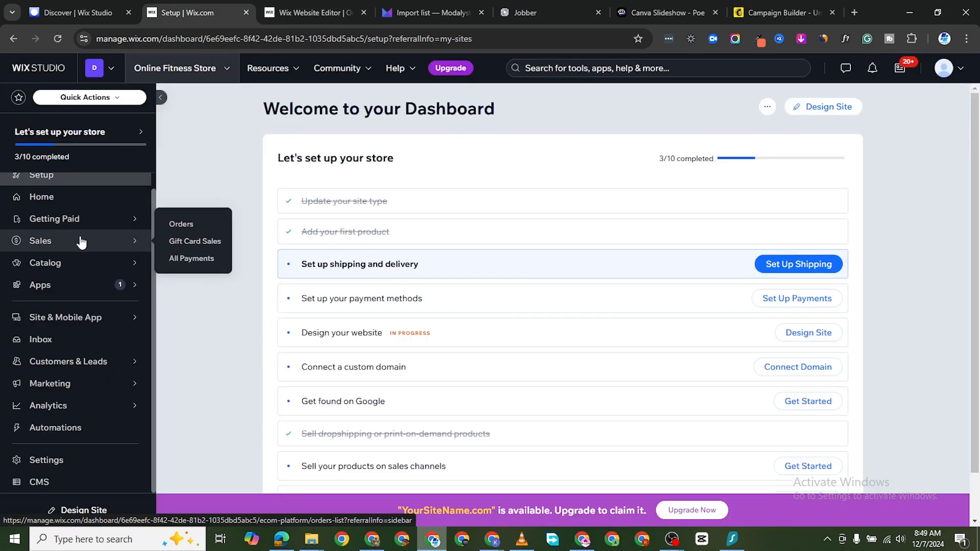
mouse_move(79, 247)
mouse_move(77, 266)
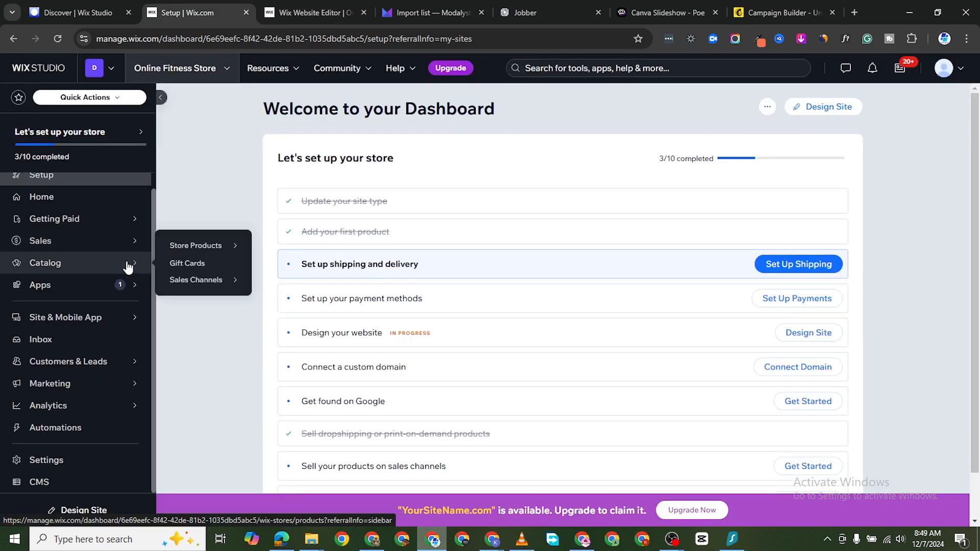
mouse_move(192, 250)
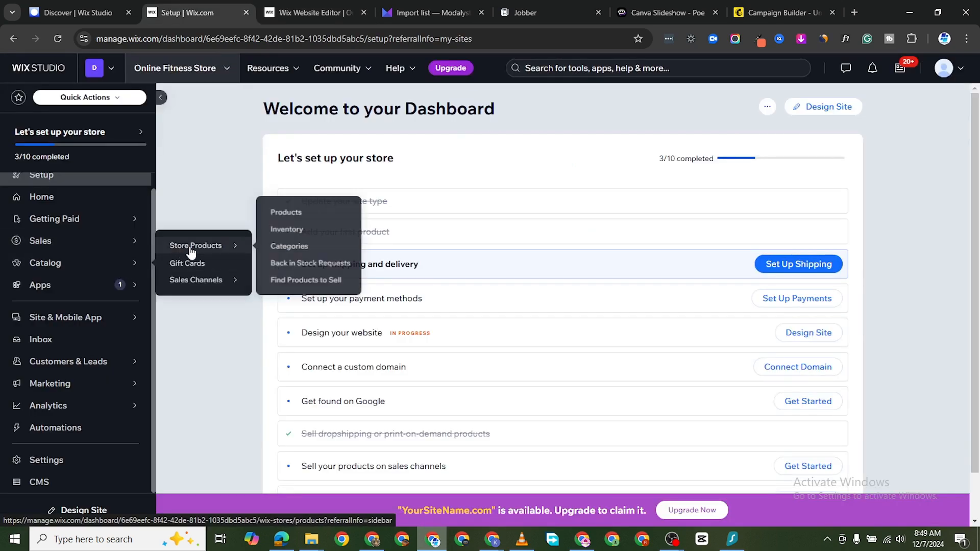
left_click(288, 214)
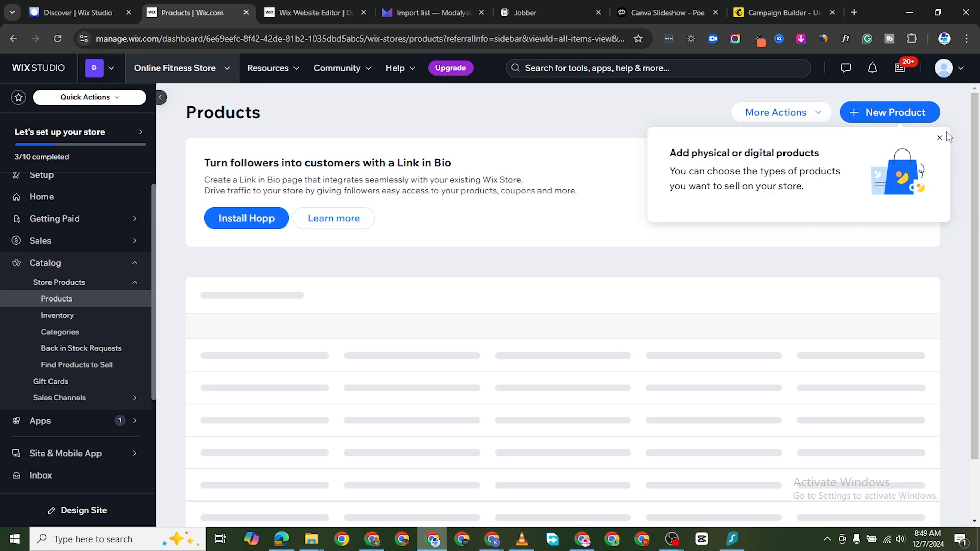
left_click(939, 137)
- Select all the placeholder products named "I'm a product", leaving out the Aluminium Christmas item, and delete them from the store
scroll(466, 301, "down", 5)
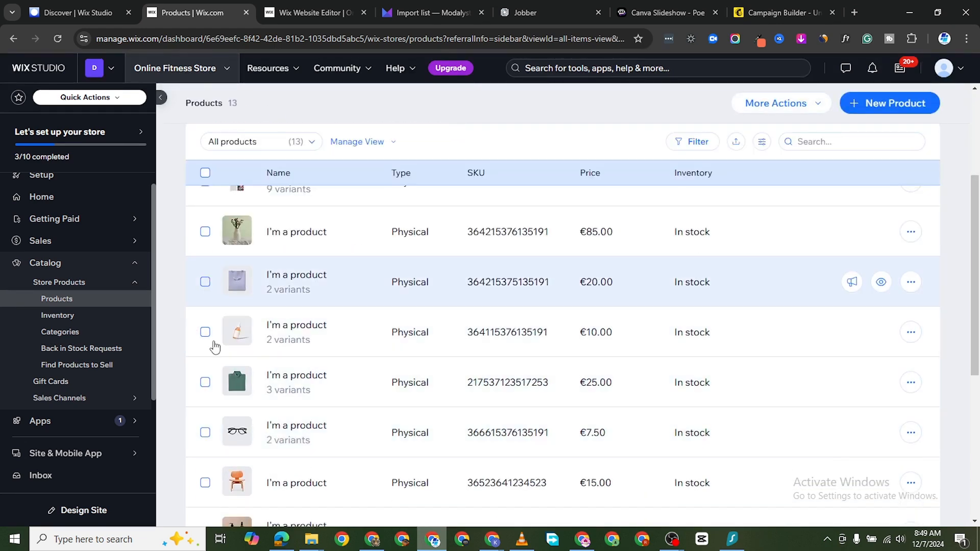
left_click(205, 282)
left_click(205, 231)
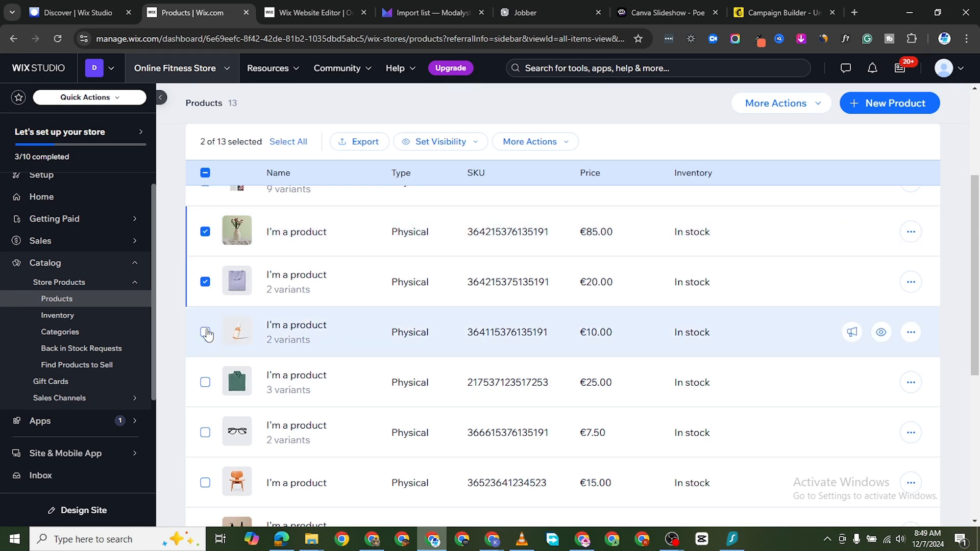
left_click(205, 332)
left_click(204, 382)
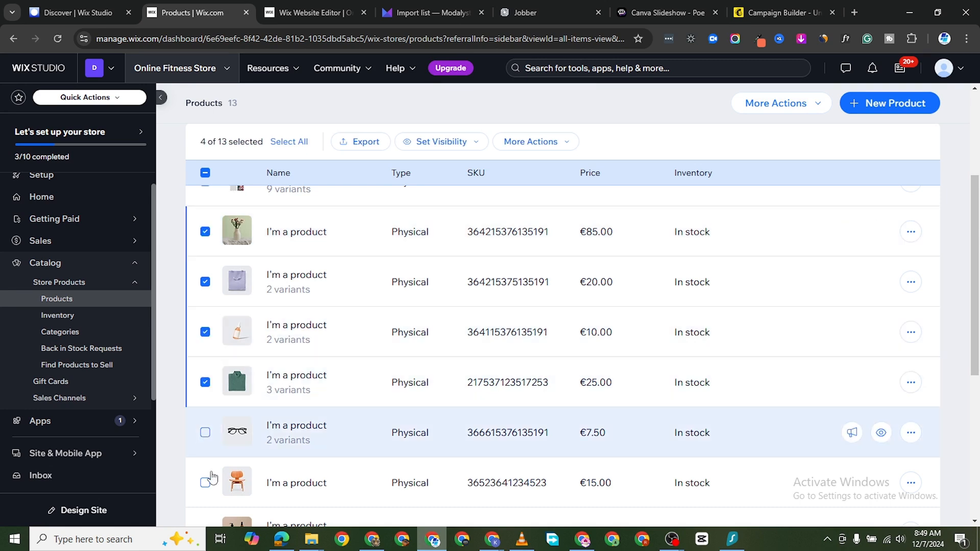
left_click(205, 482, "shift")
scroll(505, 332, "down", 5)
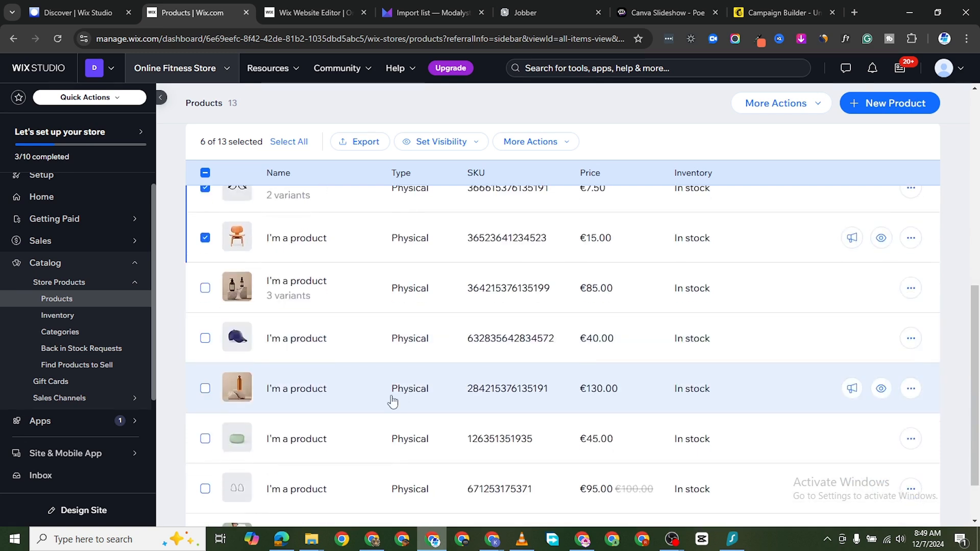
scroll(383, 403, "down", 2)
scroll(339, 407, "up", 5)
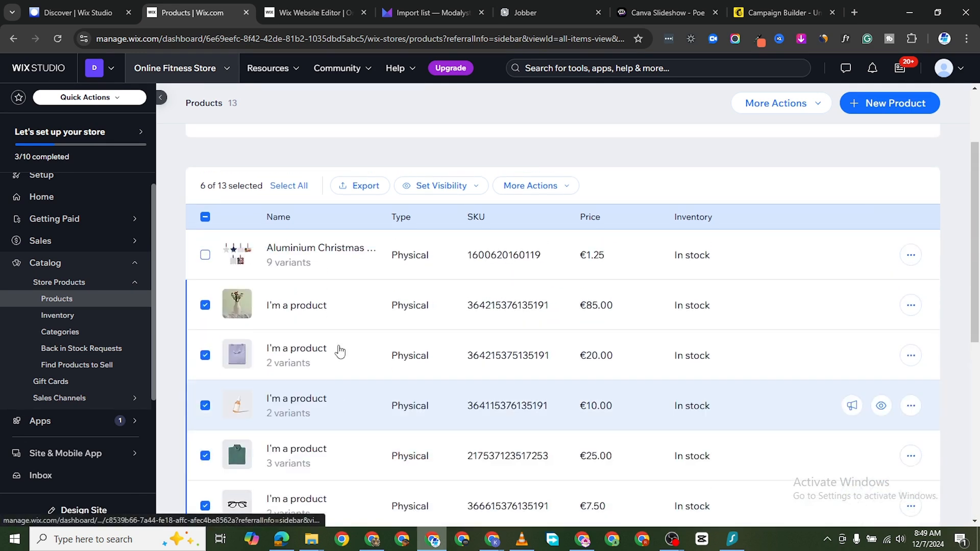
scroll(338, 352, "up", 3)
scroll(285, 388, "down", 3)
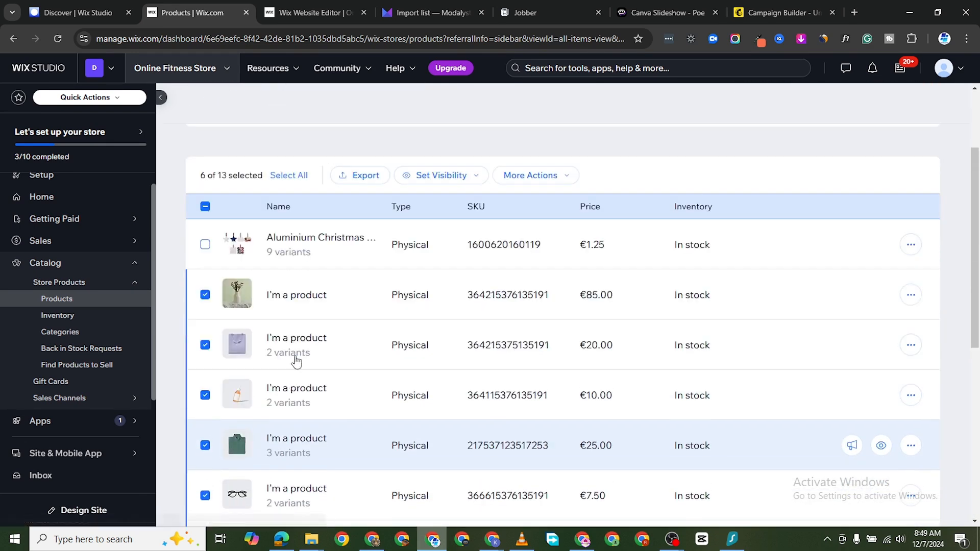
scroll(296, 361, "up", 1)
scroll(328, 313, "down", 5)
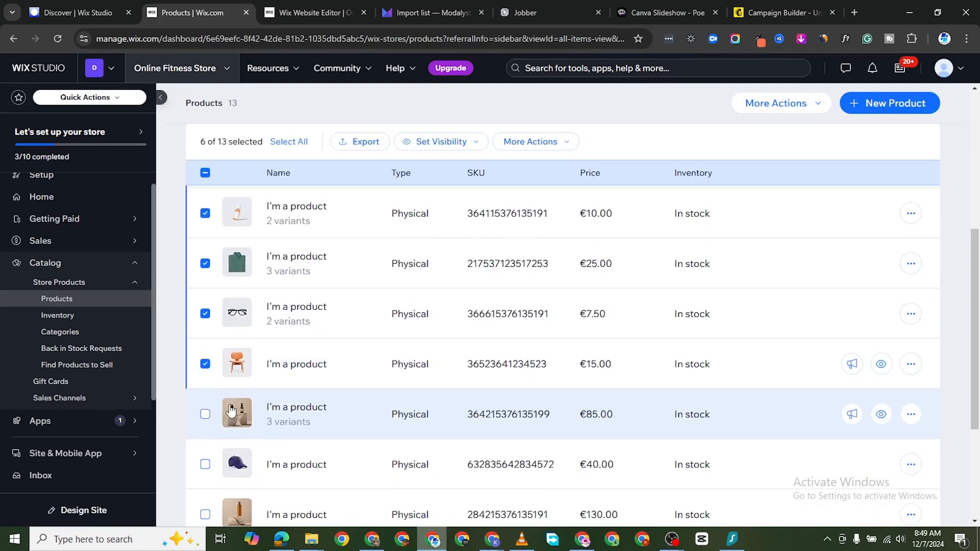
left_click(205, 414)
left_click(205, 464)
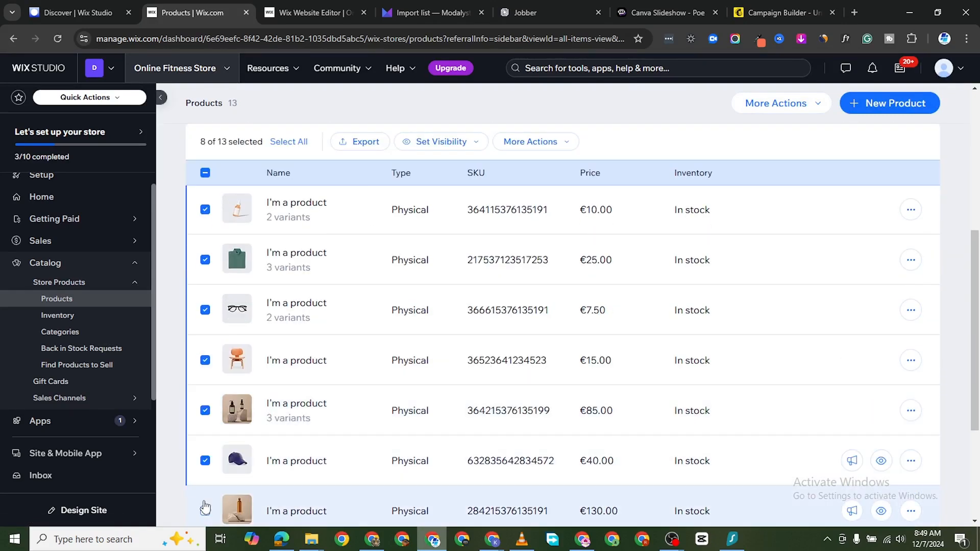
scroll(361, 449, "down", 4)
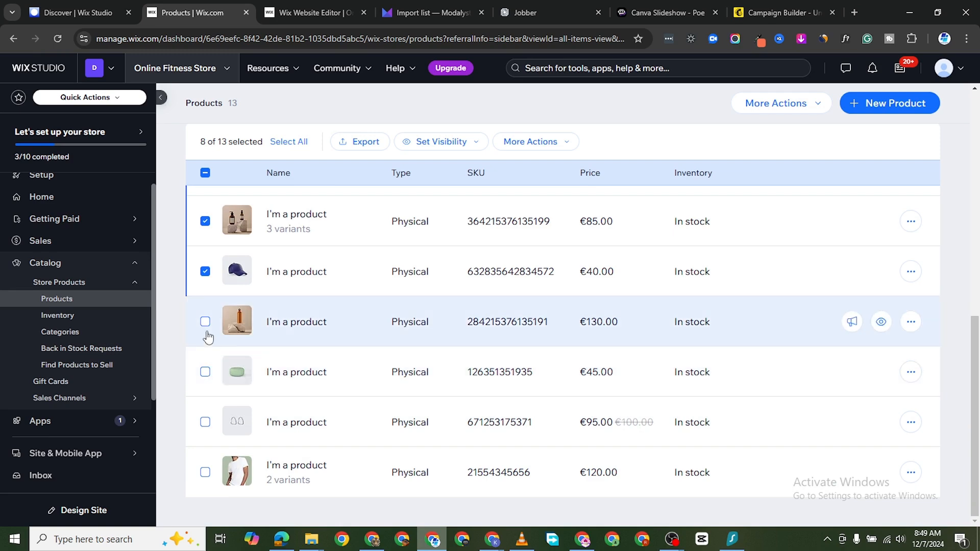
left_click(205, 372)
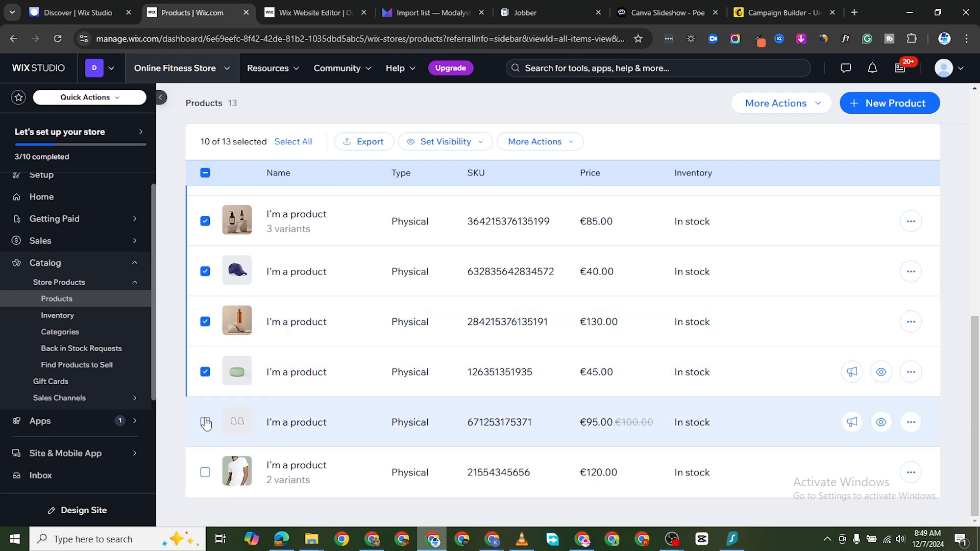
left_click(205, 422)
left_click(205, 473)
scroll(352, 261, "up", 6)
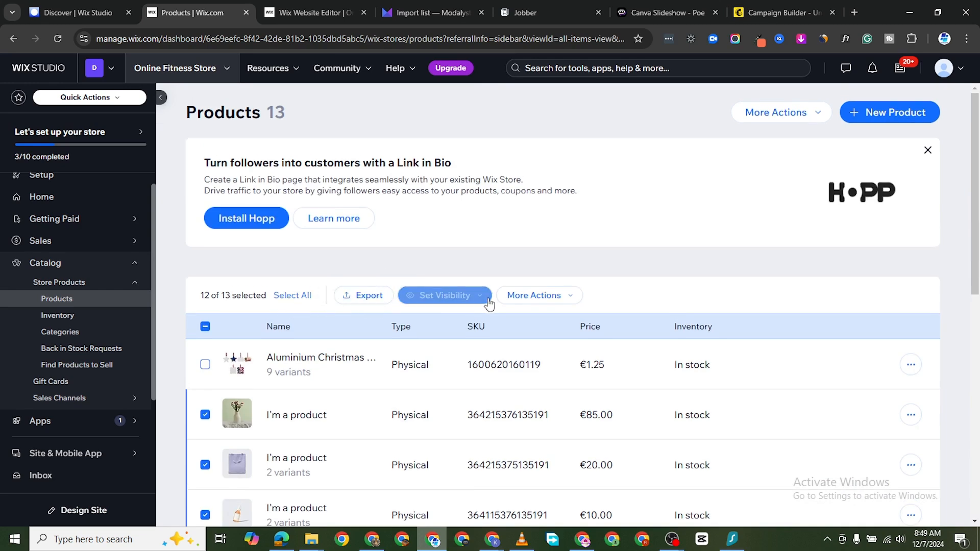
left_click(570, 297)
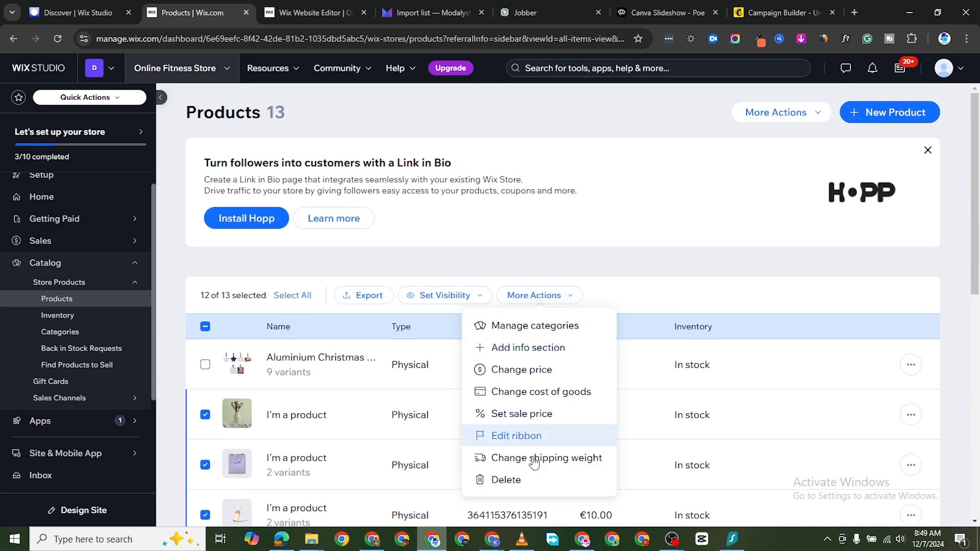
left_click(531, 480)
left_click(635, 356)
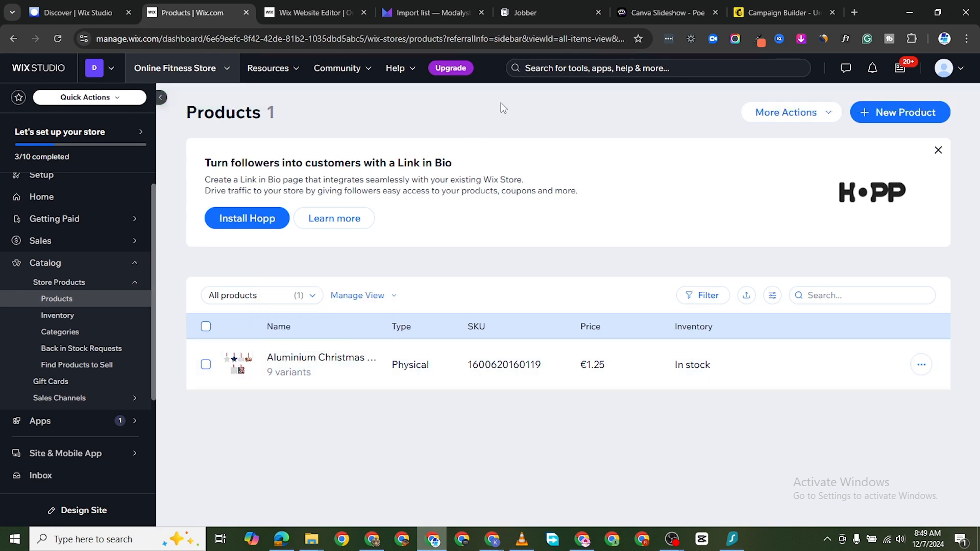
- Switch to the website editor and reload the site, confirming the reload prompt
left_click(302, 13)
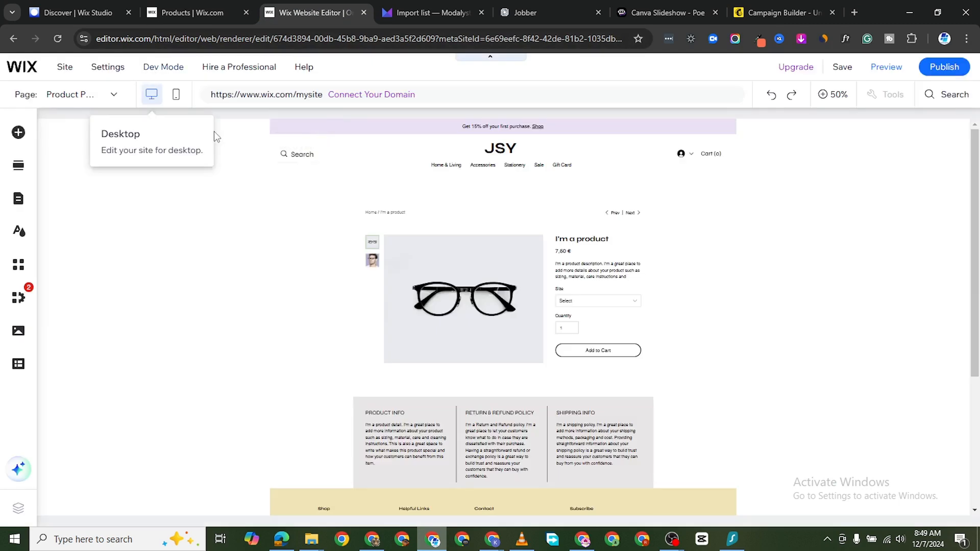
key("F5")
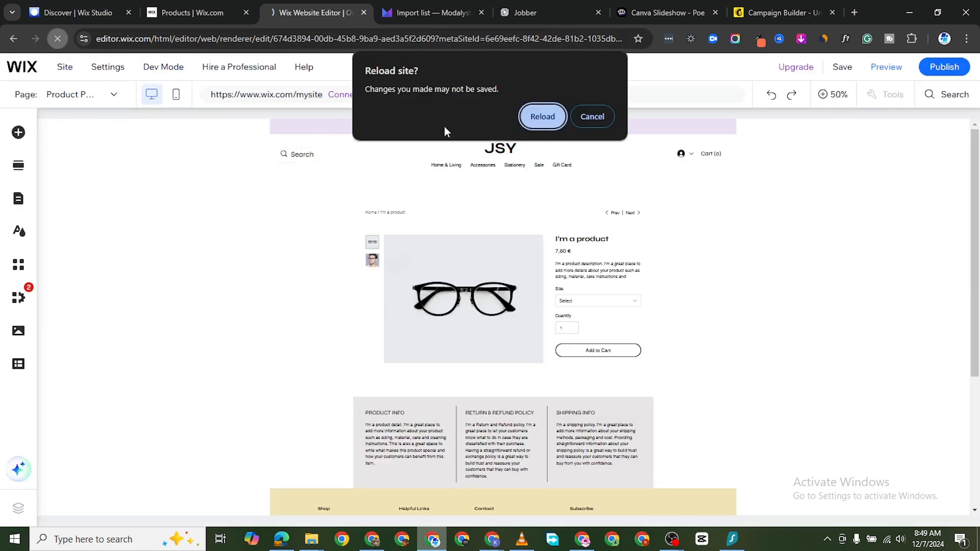
left_click(551, 116)
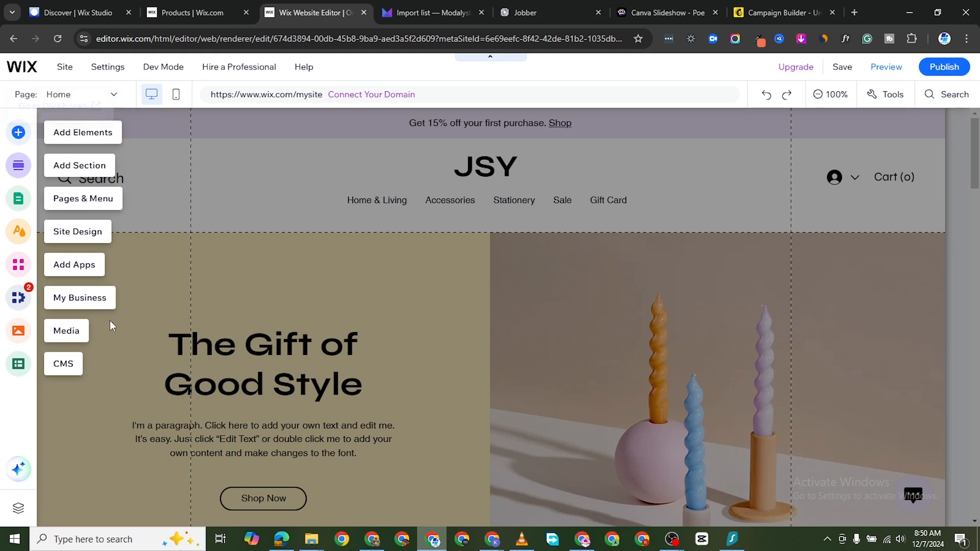
- Open the Product Page in the editor and look over the Aluminium Christmas ornaments product shown on it
left_click(84, 100)
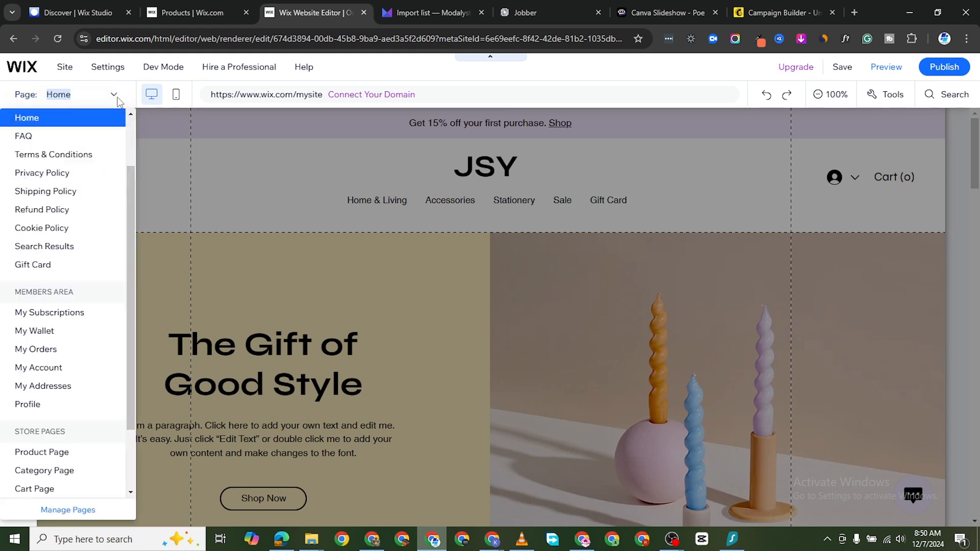
scroll(52, 426, "down", 3)
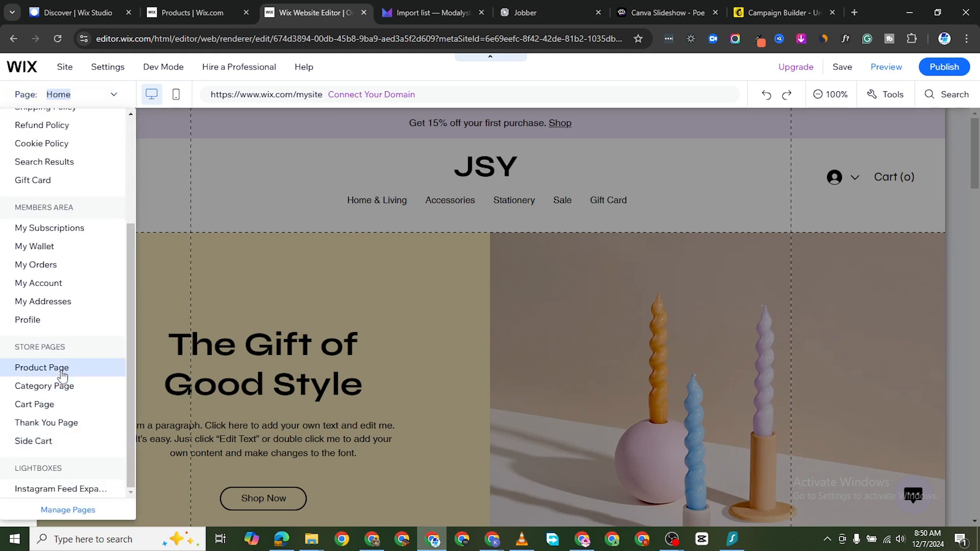
left_click(63, 370)
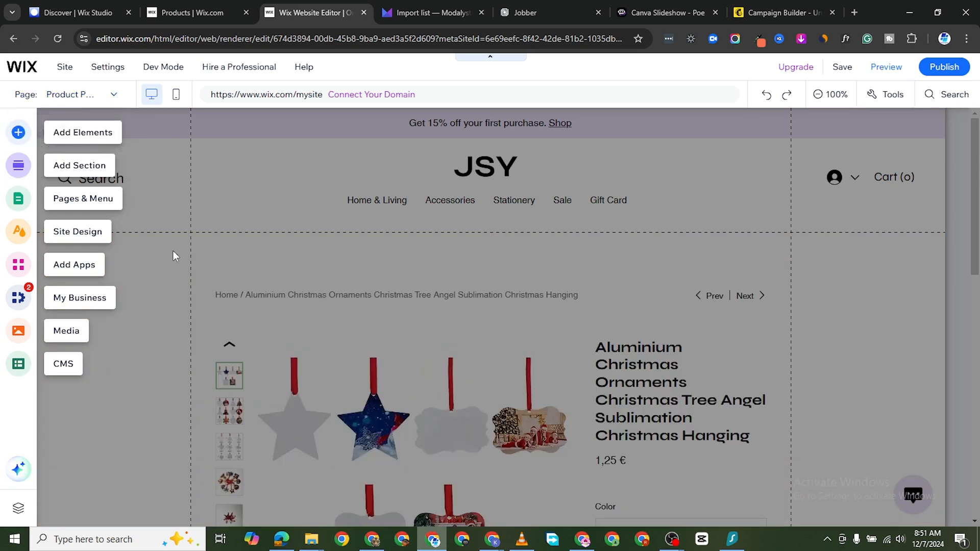
scroll(495, 395, "down", 4)
scroll(504, 360, "up", 3)
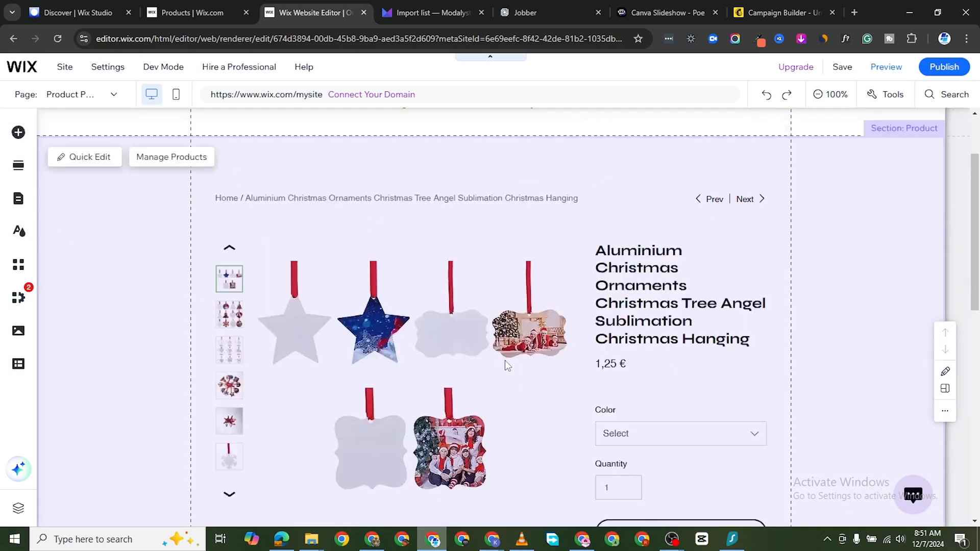
scroll(504, 361, "down", 5)
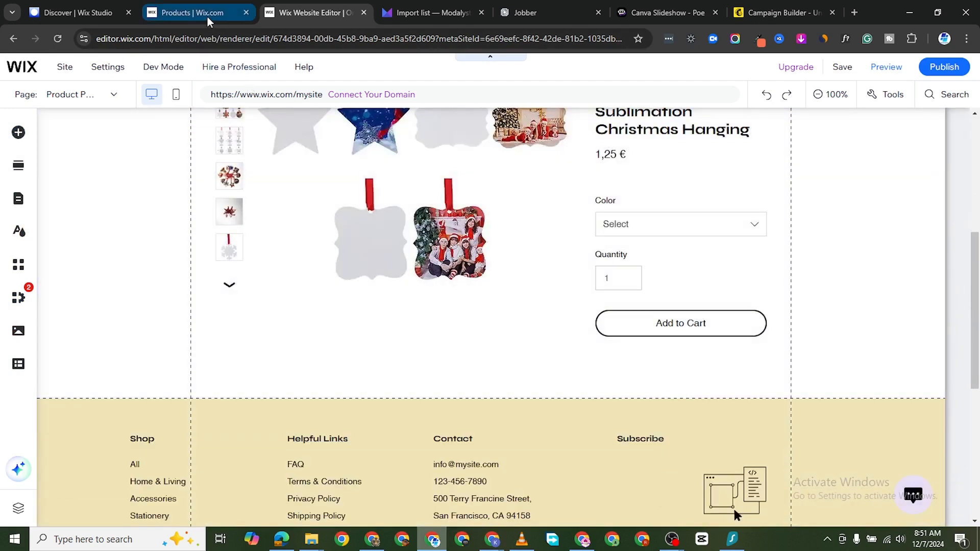
- Switch to the Wix dashboard, open the store setup checklist and start setting up the payment methods
left_click(205, 13)
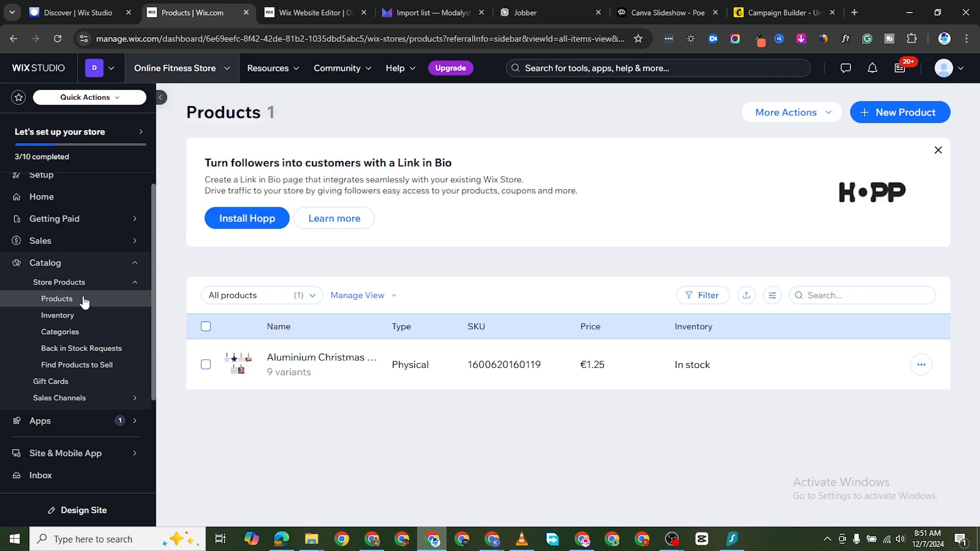
scroll(81, 296, "down", 3)
scroll(100, 357, "up", 3)
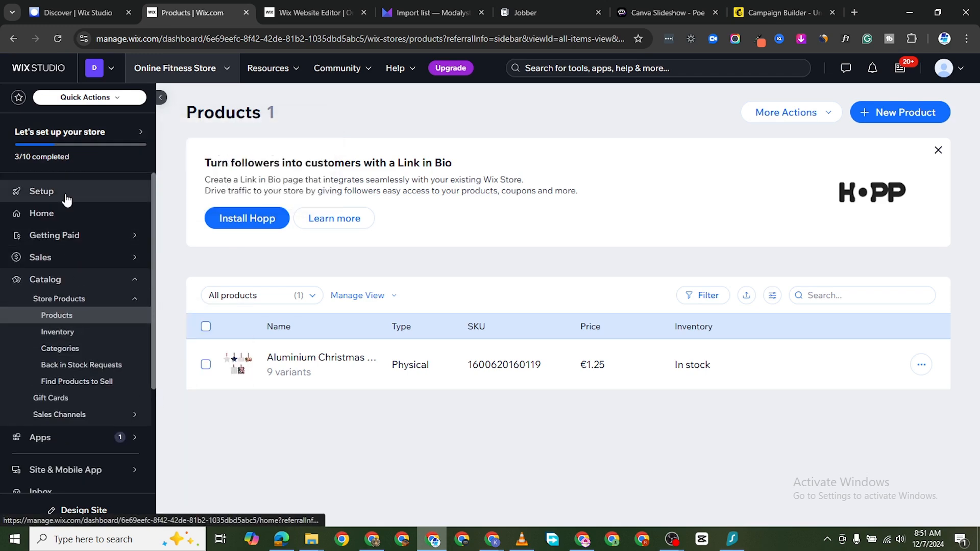
left_click(64, 194)
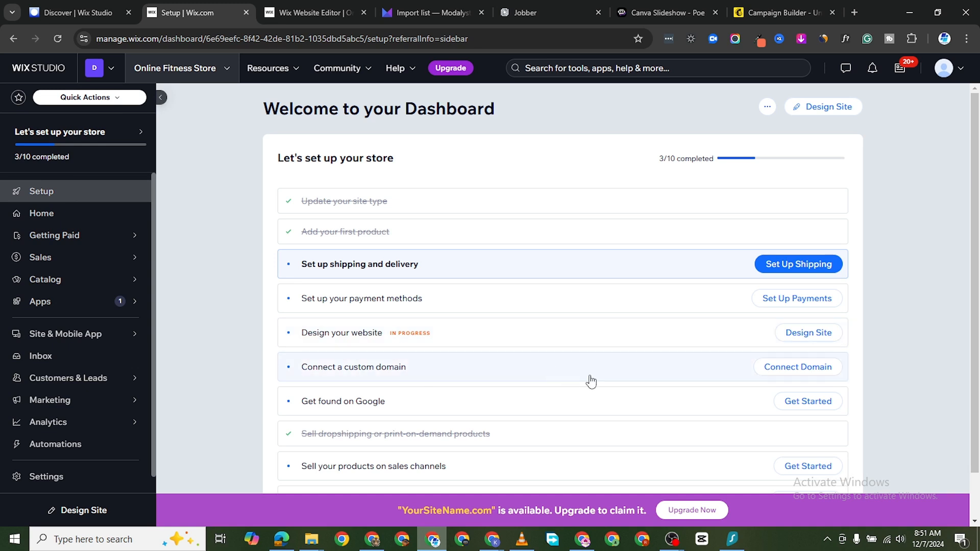
left_click(778, 305)
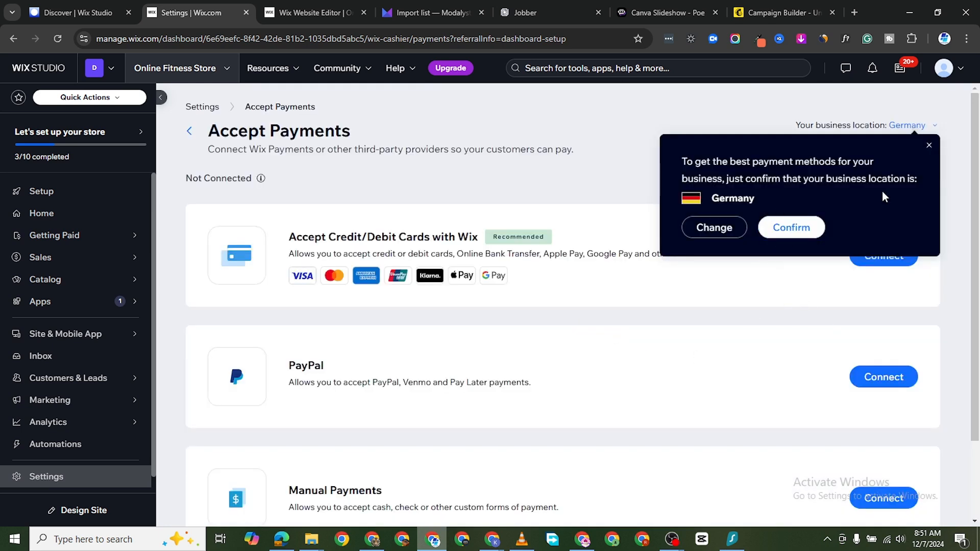
- Change the business location for accepting payments to United States
left_click(731, 235)
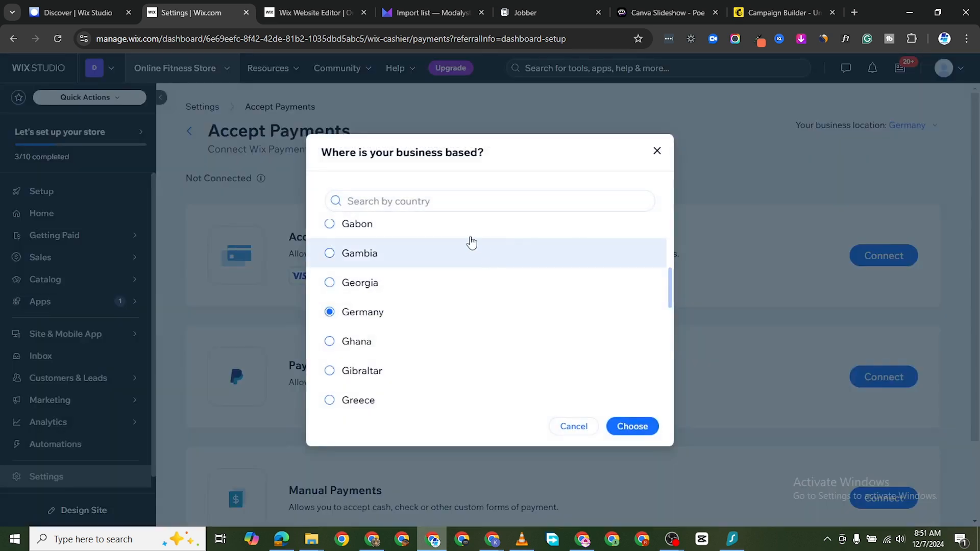
left_click(431, 196)
type("u")
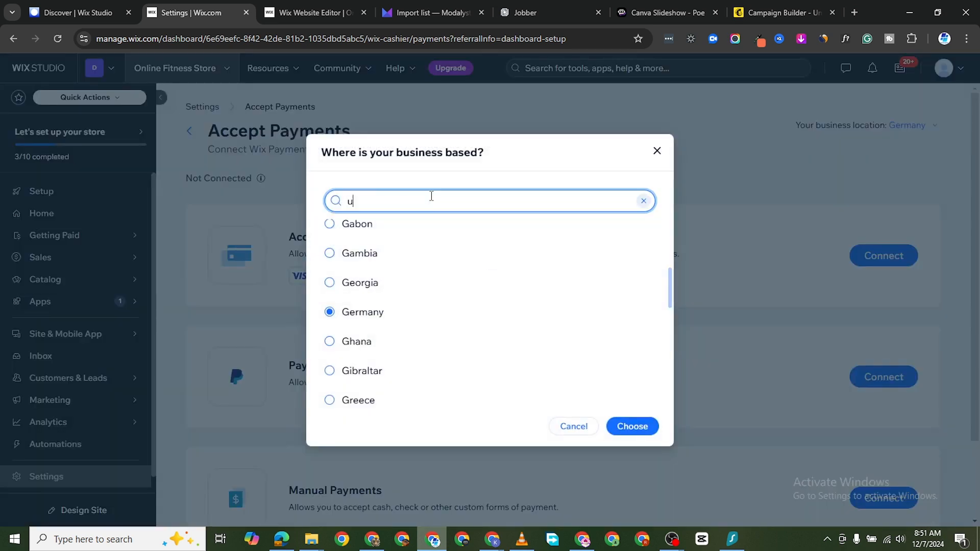
type("nited states")
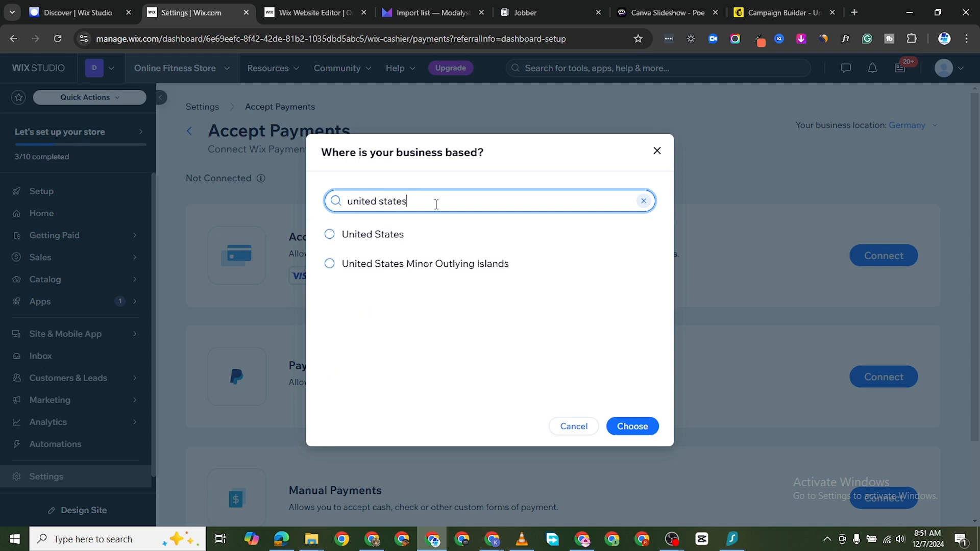
left_click(420, 232)
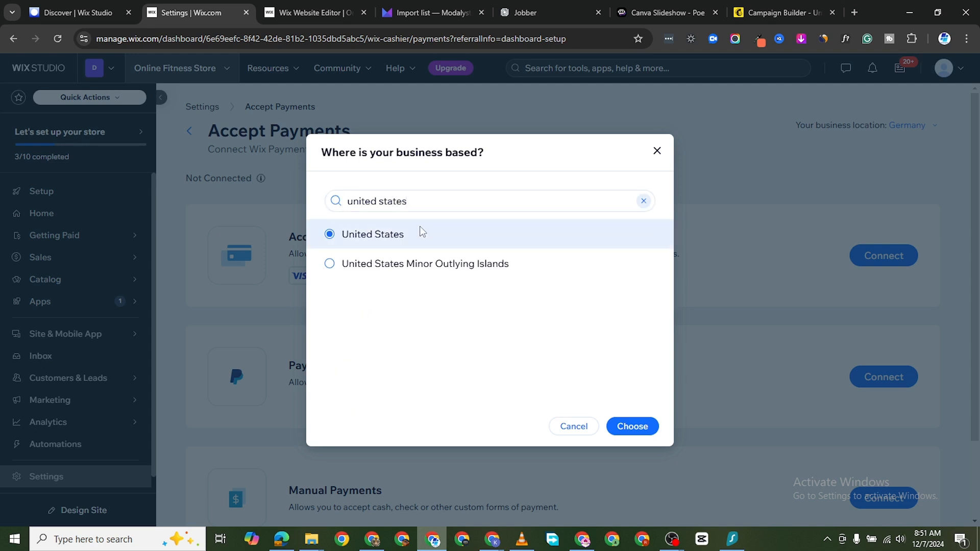
left_click(632, 427)
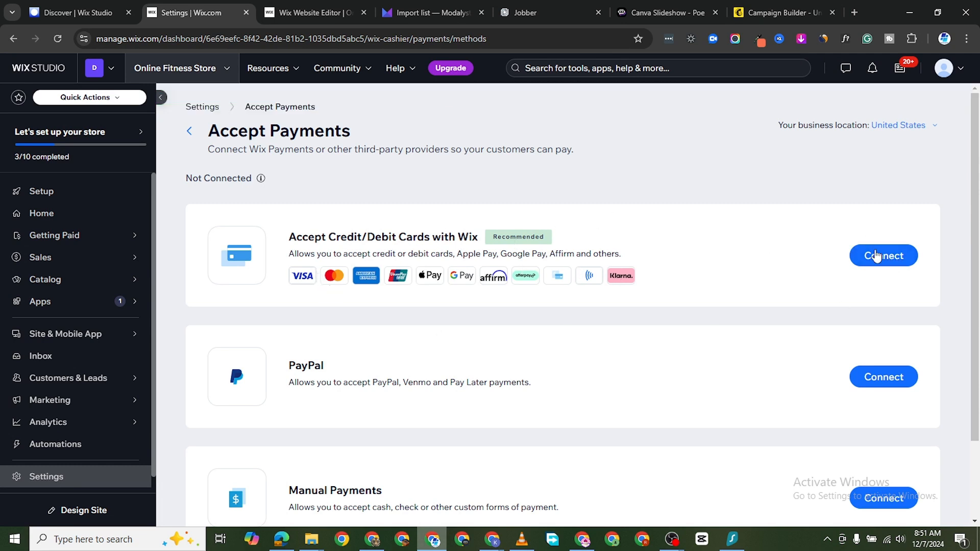
- Start connecting credit/debit card payments with Wix and declare that no prohibited products or services are sold
left_click(885, 257)
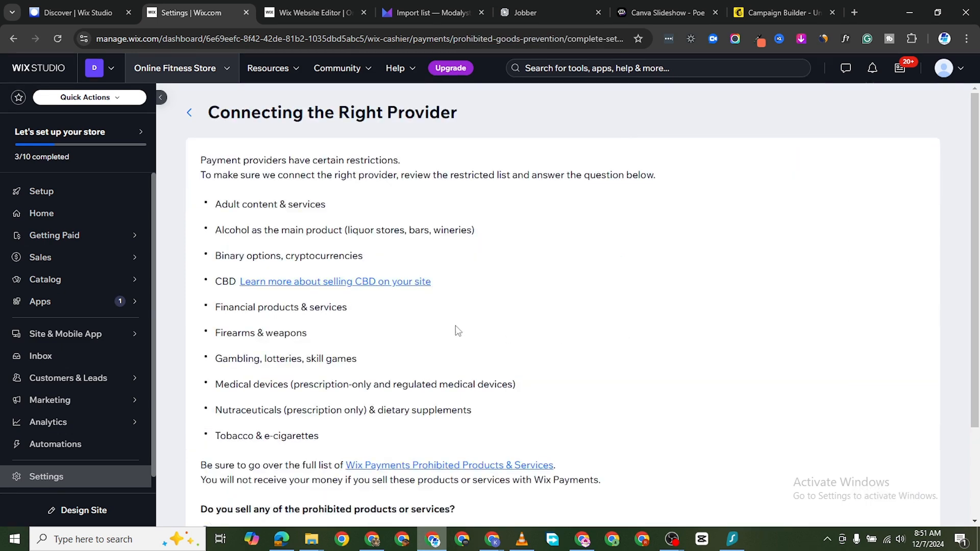
scroll(408, 361, "down", 3)
scroll(560, 396, "up", 3)
scroll(255, 390, "down", 2)
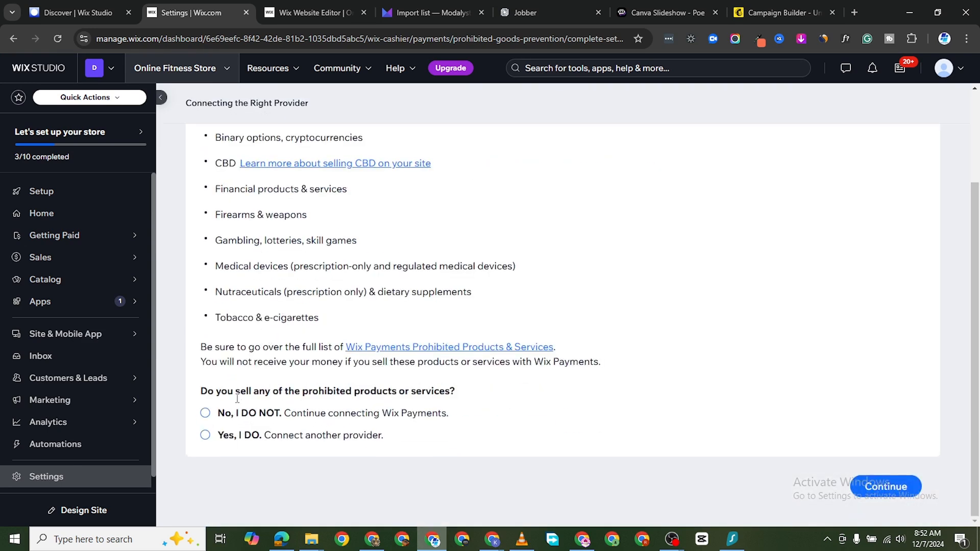
left_click(205, 414)
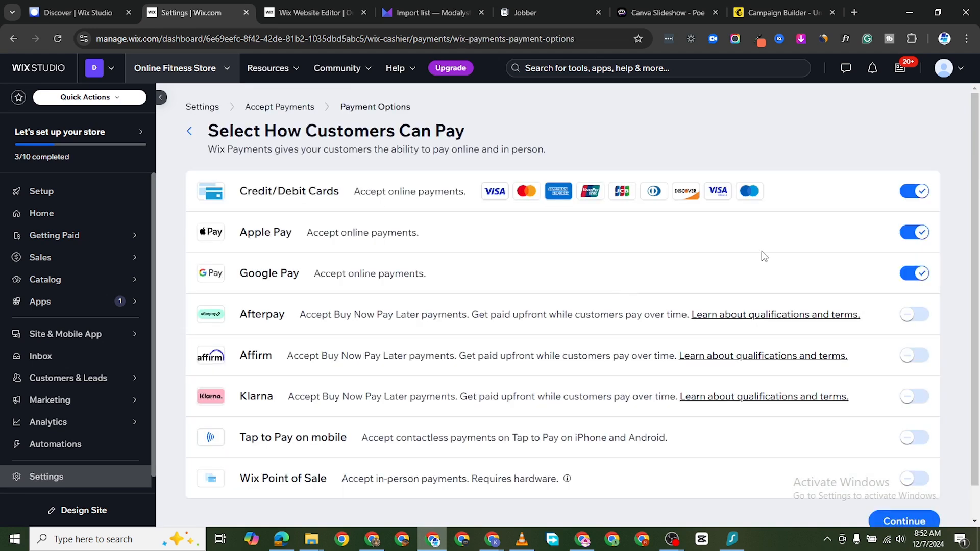
- Connect Wix Payments with Credit/Debit Cards, Apple Pay and Google Pay enabled, and dismiss the upgrade offer
scroll(700, 219, "down", 1)
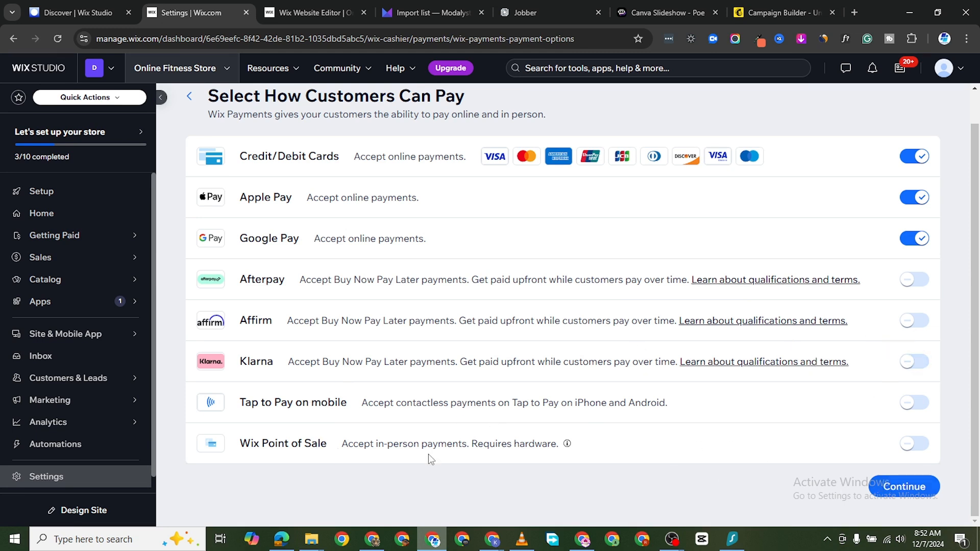
left_click(886, 485)
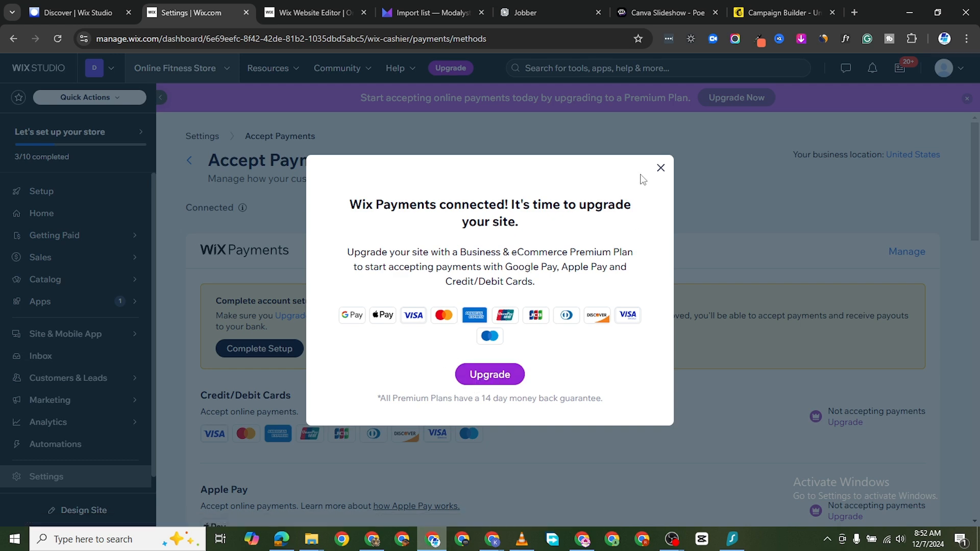
left_click(661, 168)
- Review the Wix Payments methods and their acceptance status on the Accept Payments page
scroll(337, 371, "down", 1)
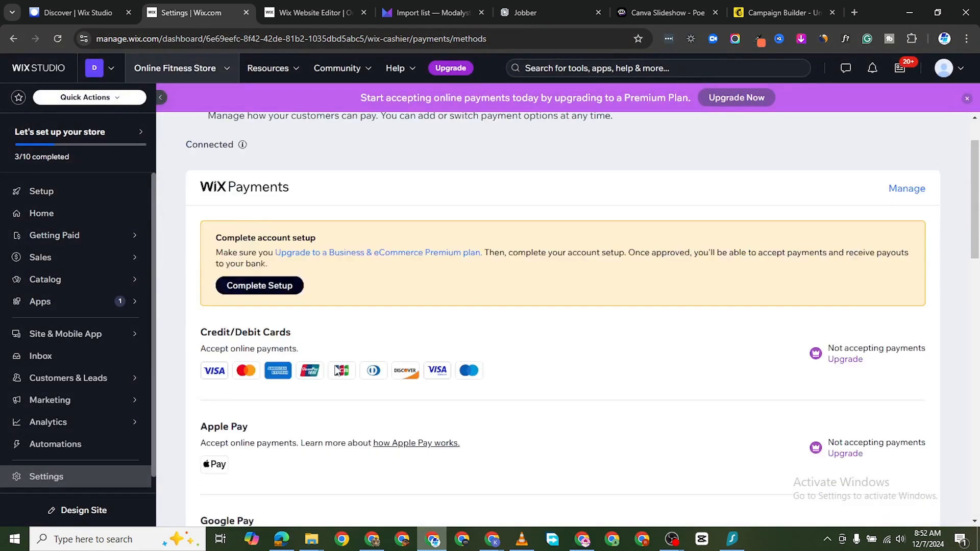
scroll(337, 371, "down", 1)
scroll(308, 345, "down", 1)
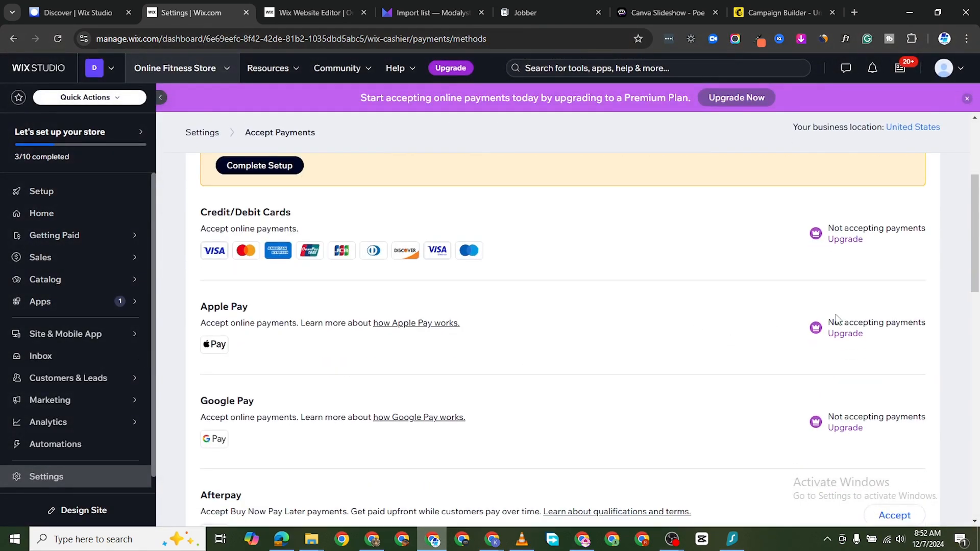
scroll(252, 351, "down", 2)
scroll(62, 329, "down", 1)
scroll(201, 217, "up", 5)
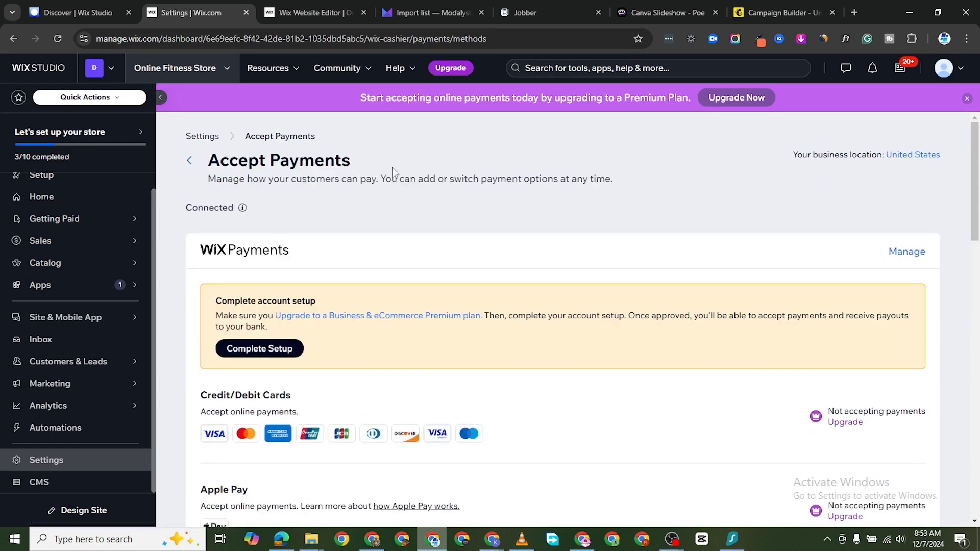
- Go up to the site's main Settings page and look through the available settings categories
left_click(208, 136)
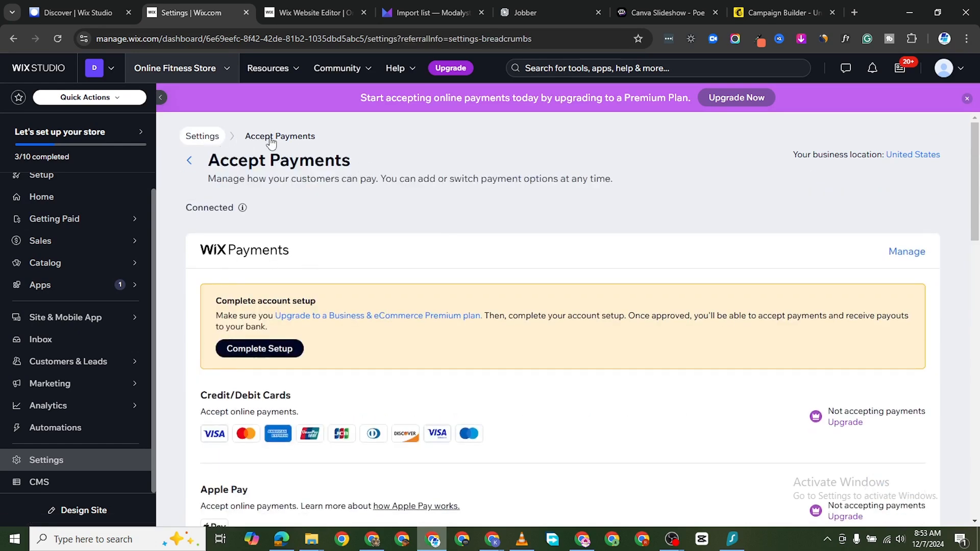
left_click(199, 137)
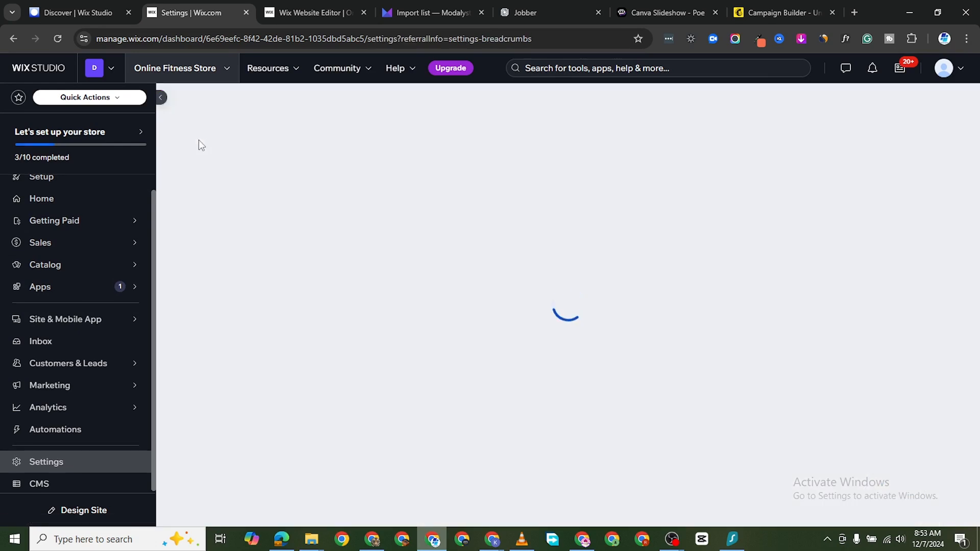
scroll(325, 295, "down", 2)
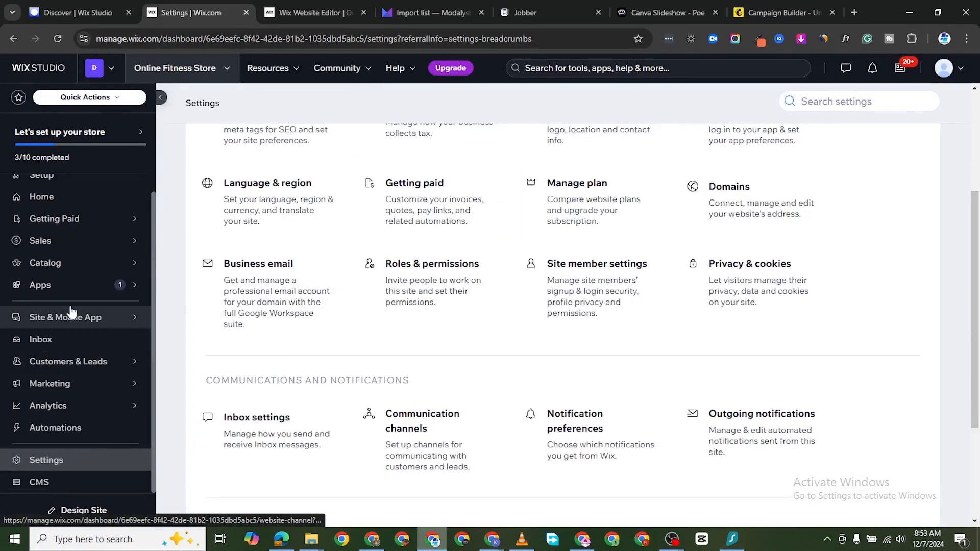
scroll(72, 311, "up", 1)
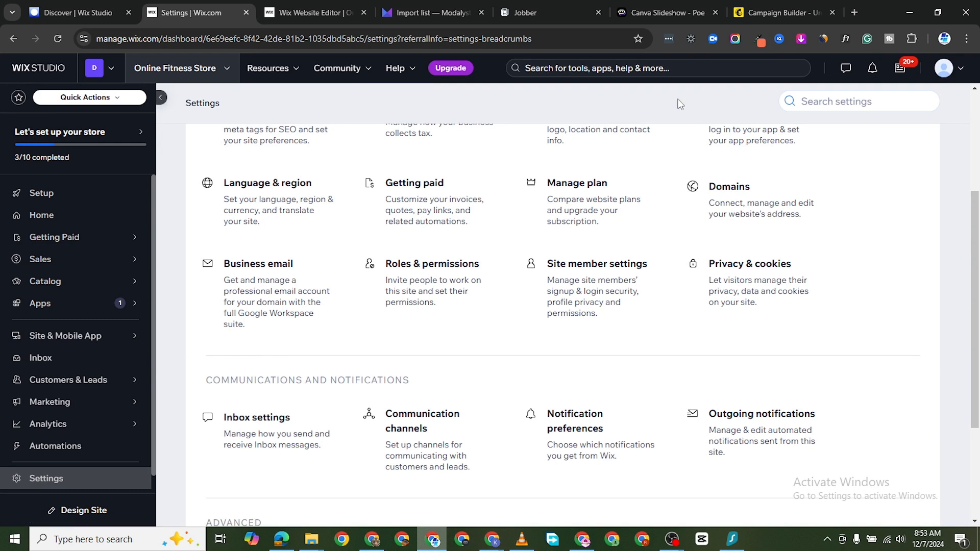